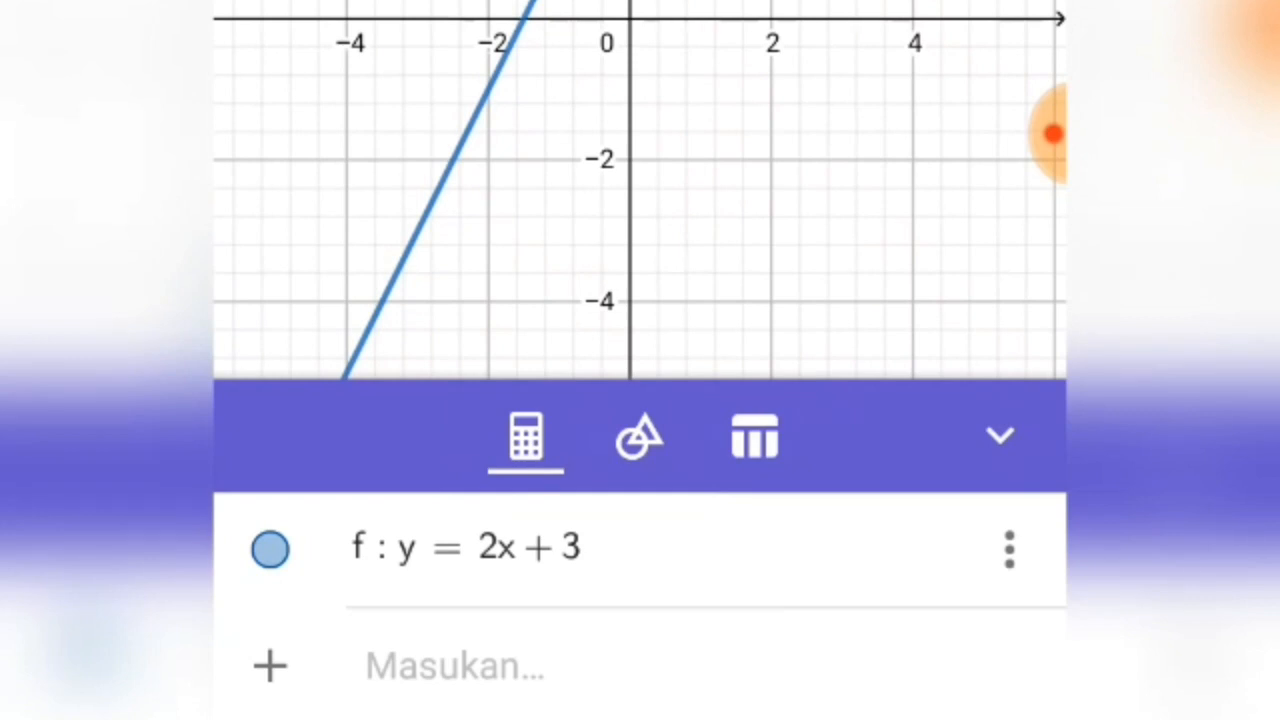
Step: Mark where the line y = 2x + 3 crosses the x-axis and y-axis with the Intersect tool and review the coordinates
left_click(640, 437)
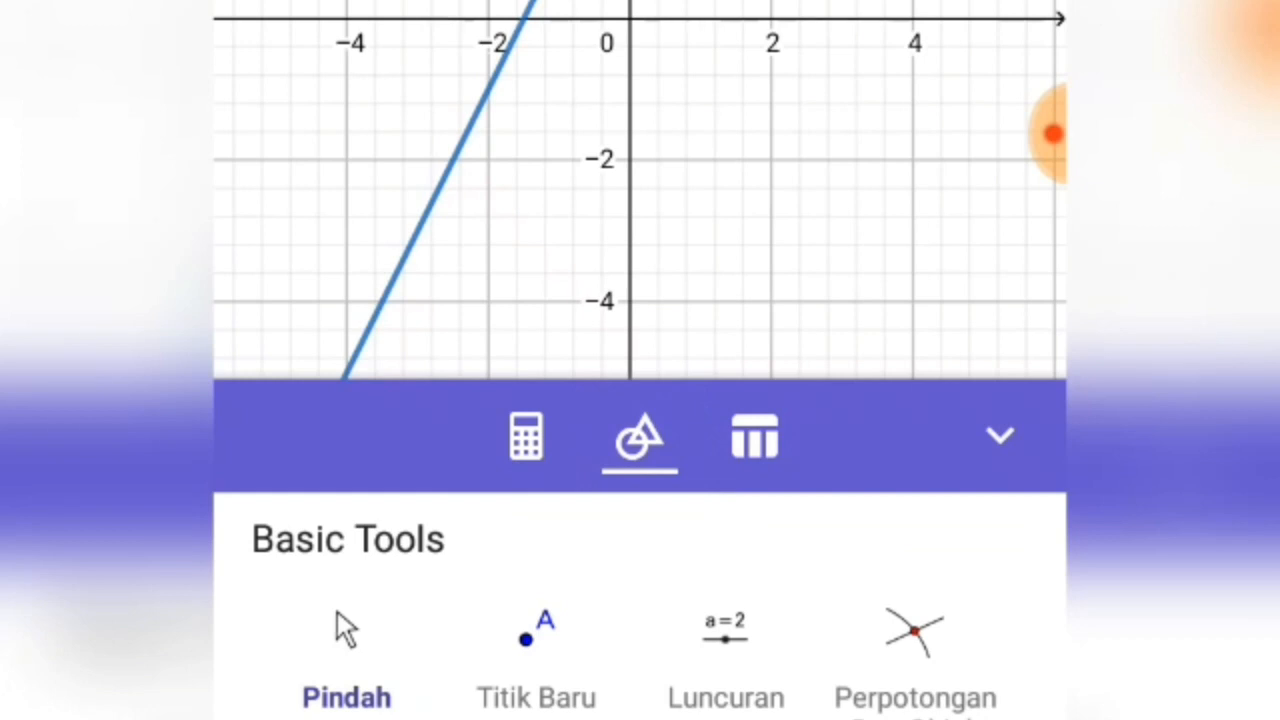
left_click(914, 634)
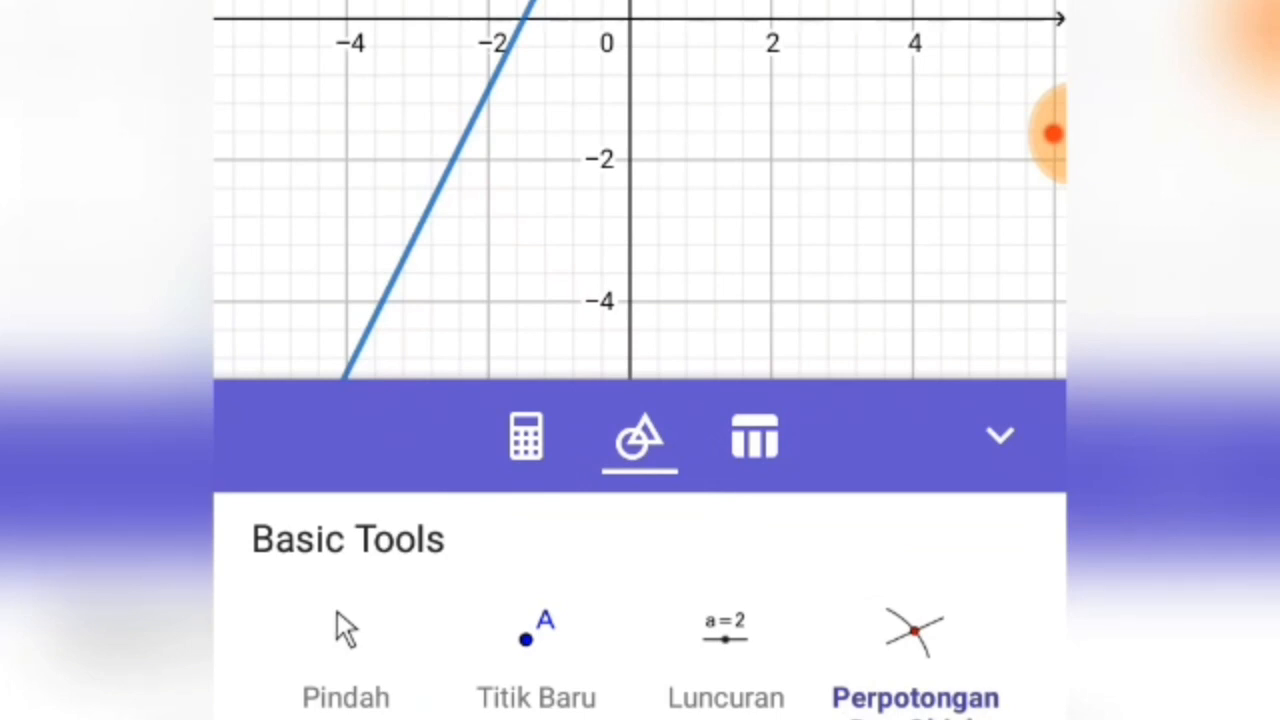
scroll(640, 190, "up", 5)
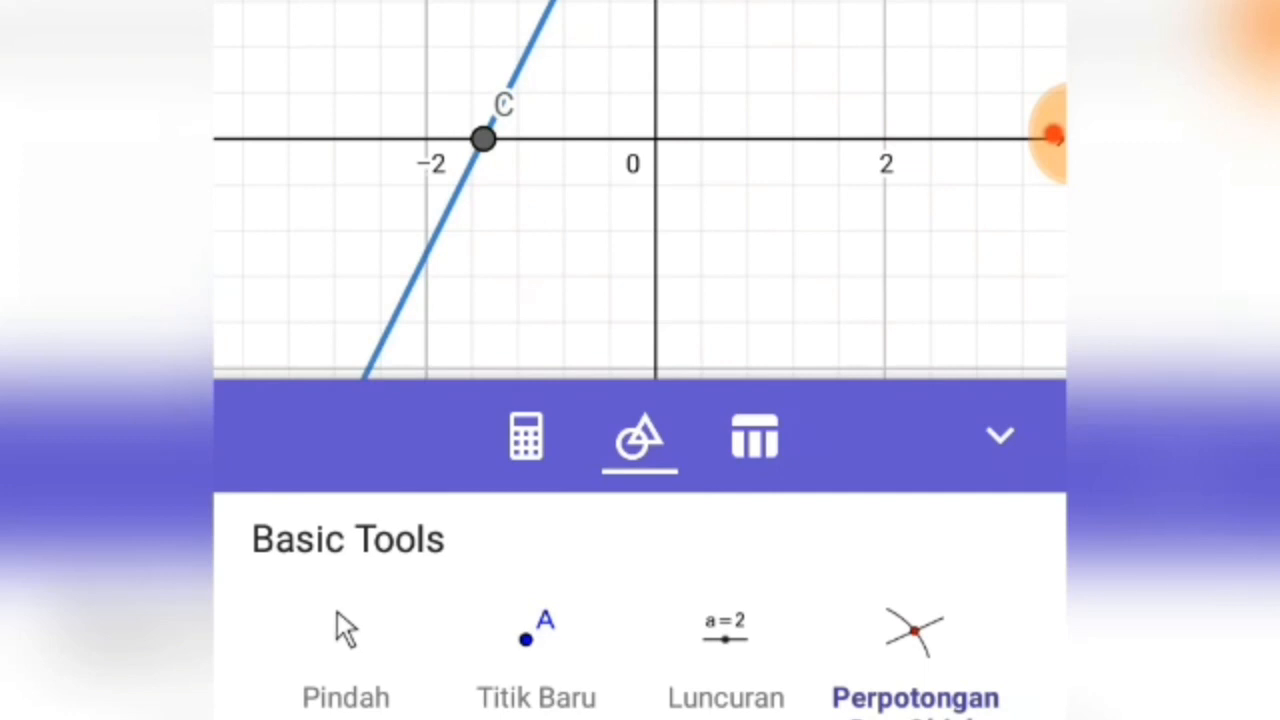
left_click(526, 437)
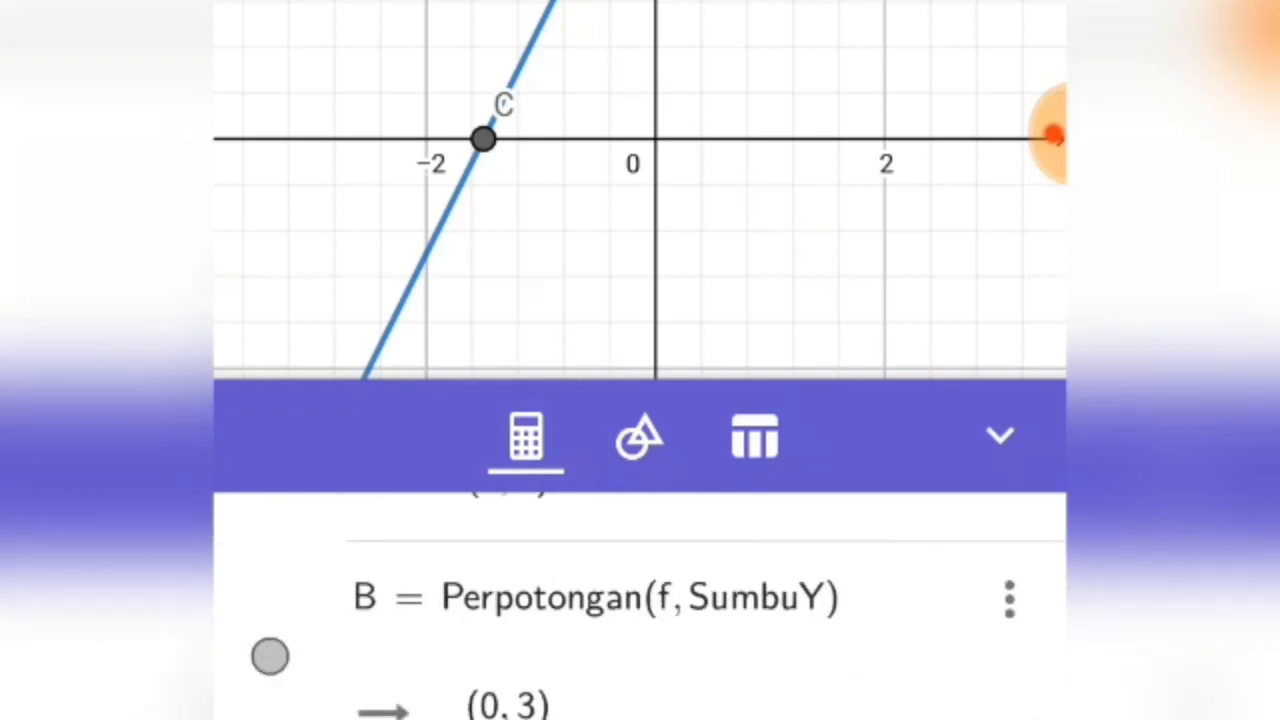
scroll(640, 606, "up", 2)
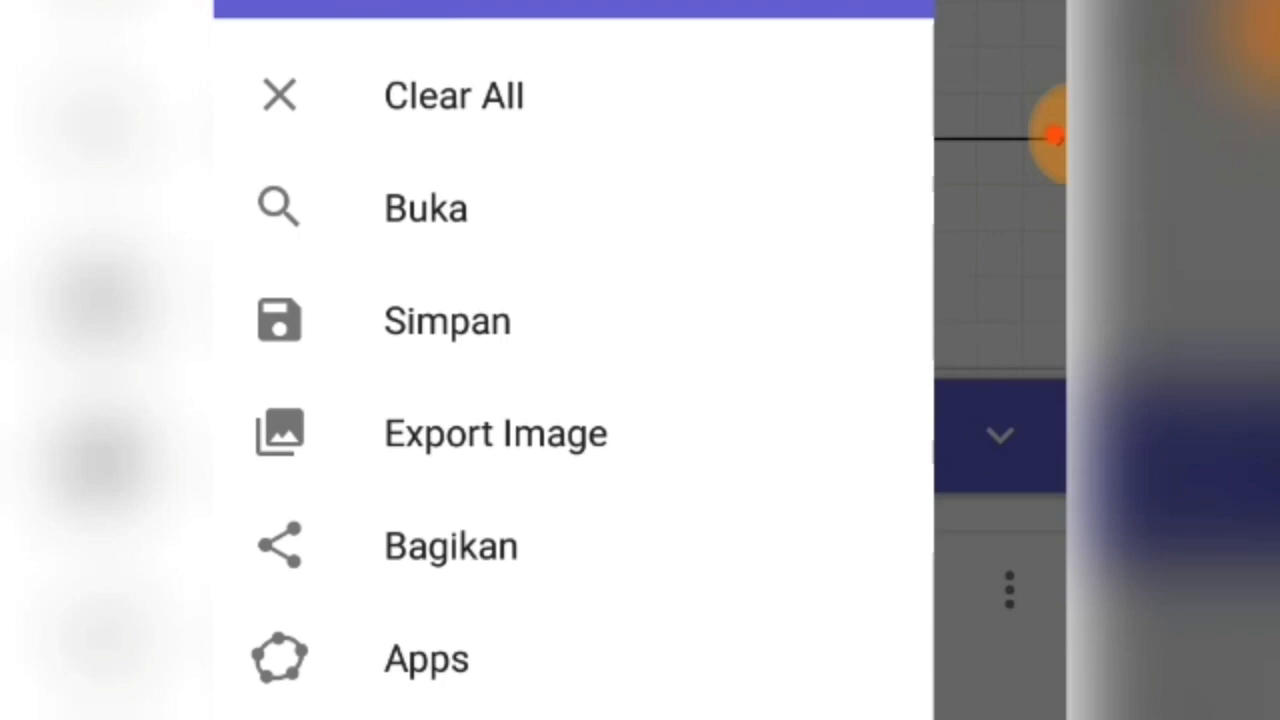
Step: Clear the line and its intersection points from the construction and start a new expression
left_click(454, 96)
left_click(665, 466)
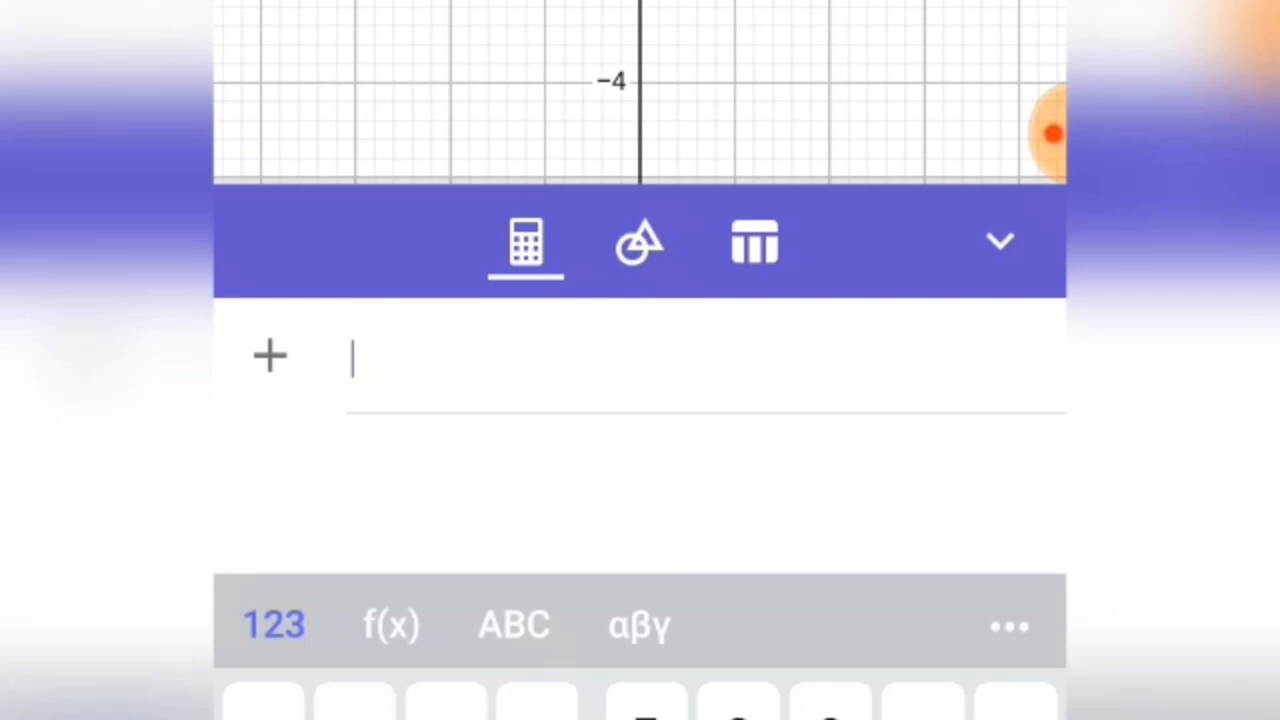
left_click(1048, 133)
left_click(920, 22)
Step: Plot the parabola y = x^2 + 3x + 1
type("x")
key("BackSpace")
type("y=")
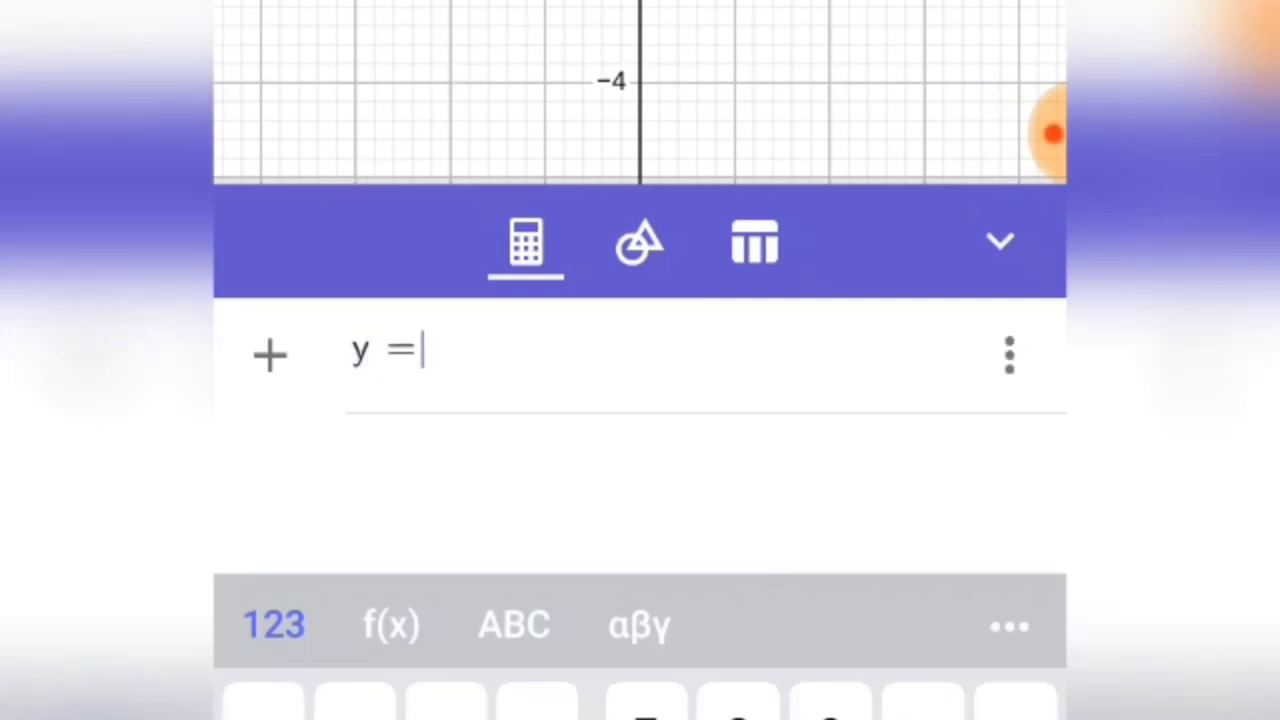
type("x")
type("^2")
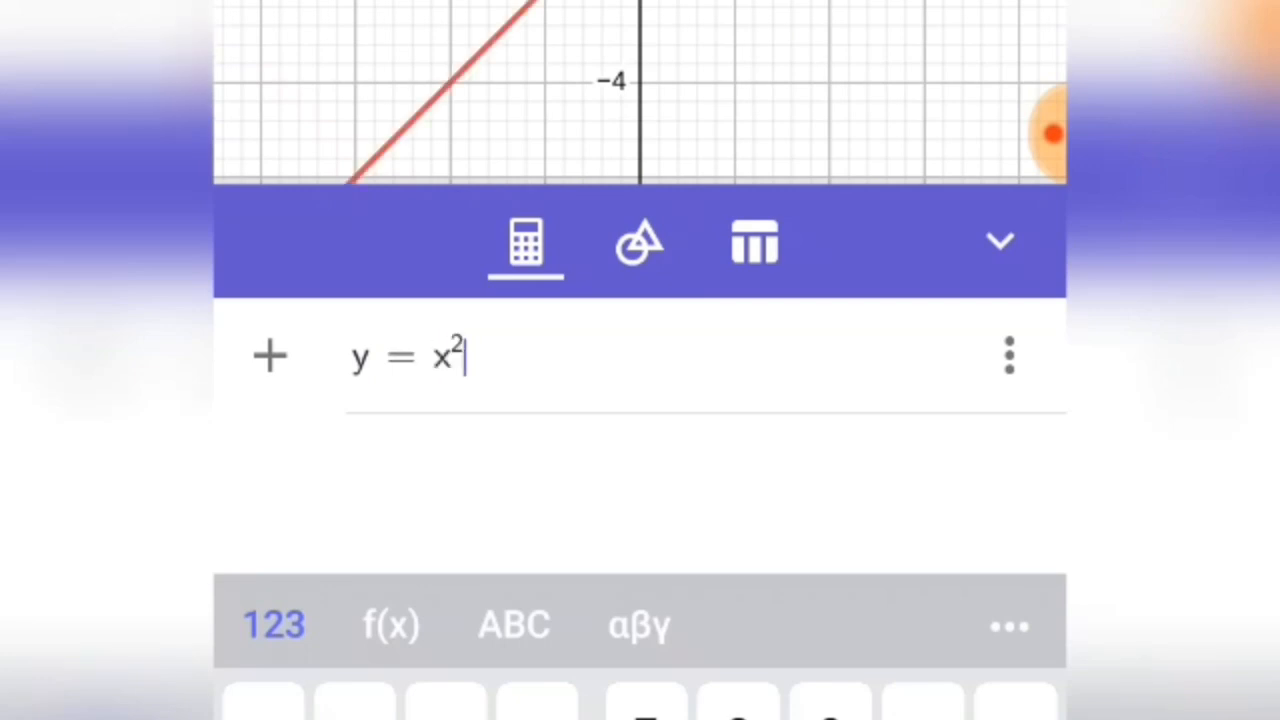
type("+3x")
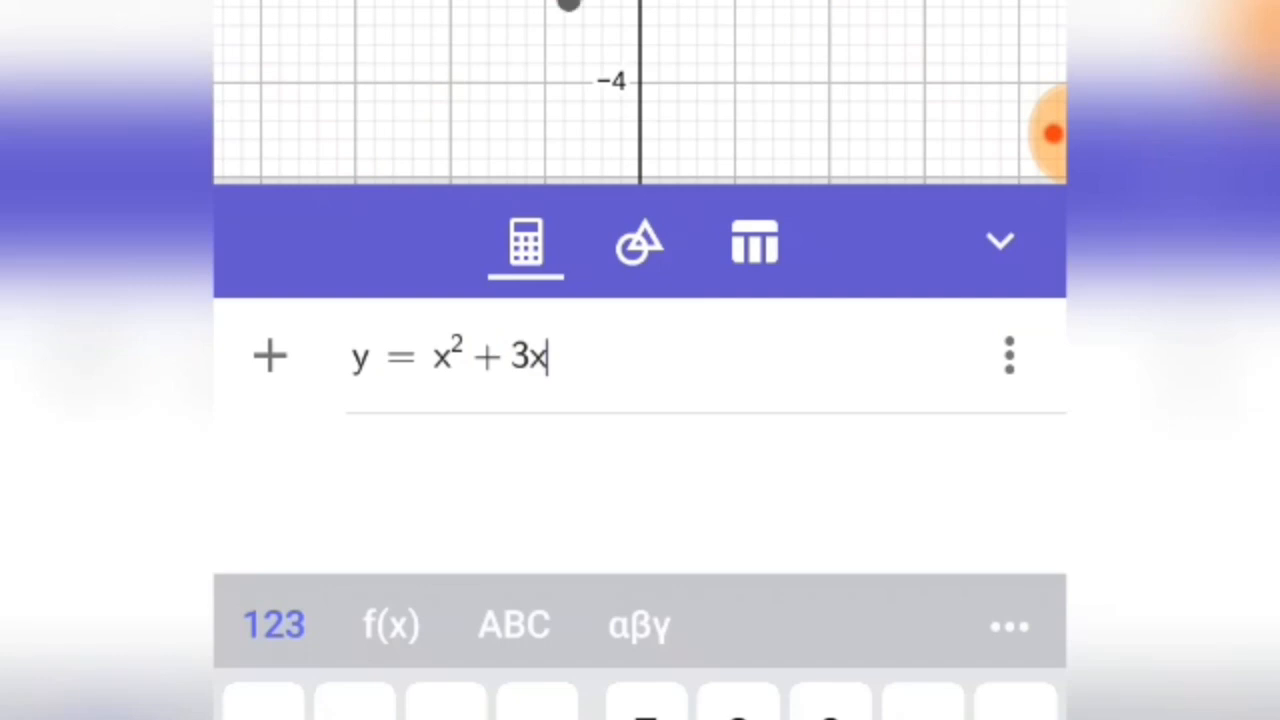
type("+1")
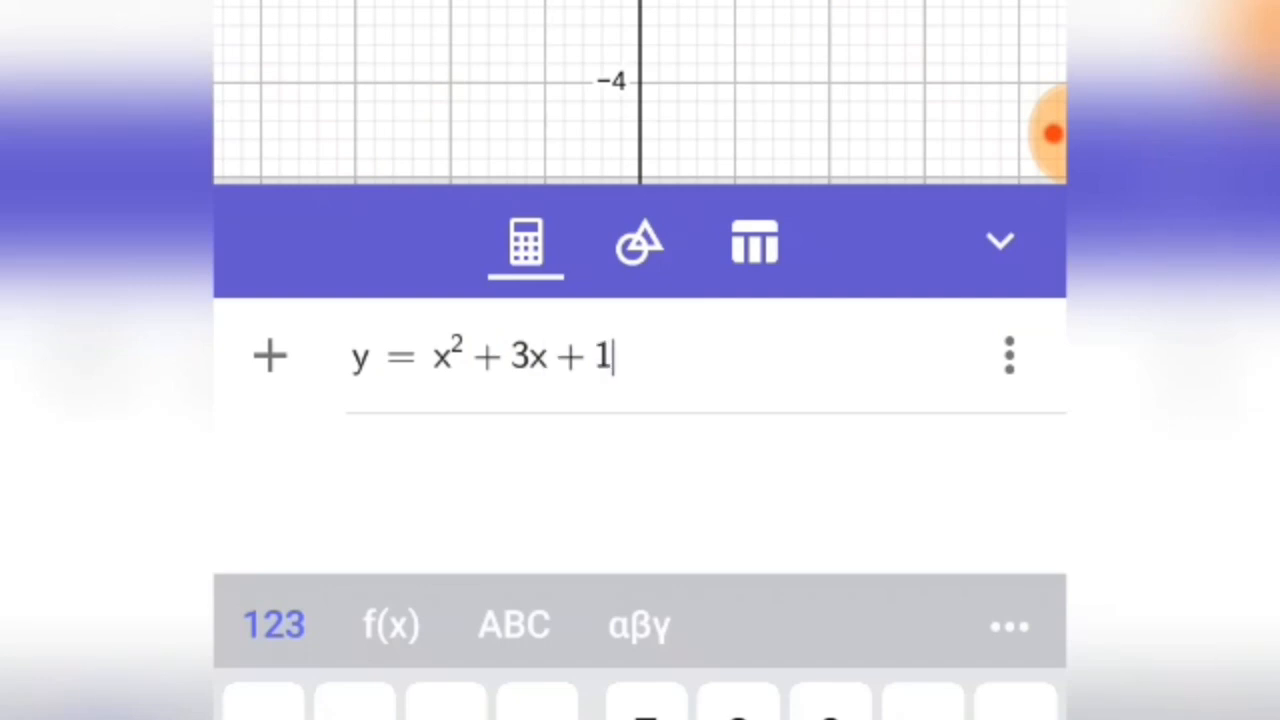
key("Return")
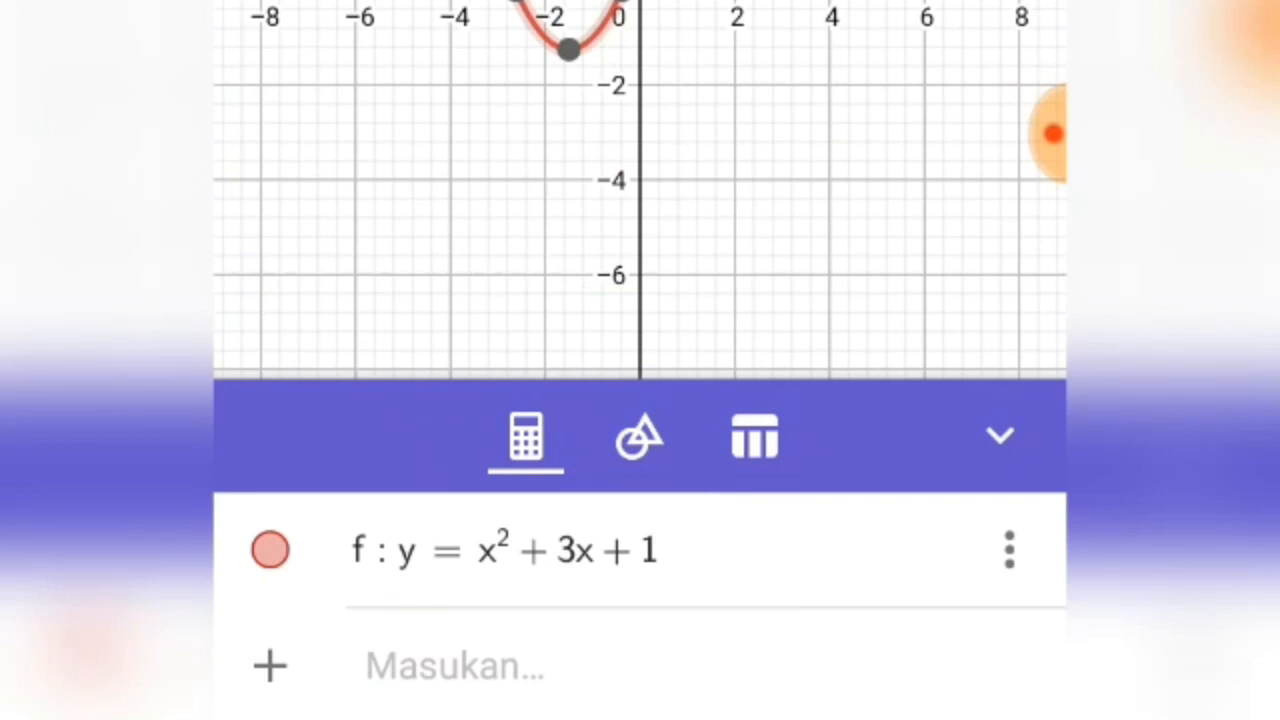
Step: Mark the parabola's intersections with both axes and its lowest point, and review the points' coordinates
scroll(640, 190, "up", 5)
left_click_drag(640, 200, 792, 201)
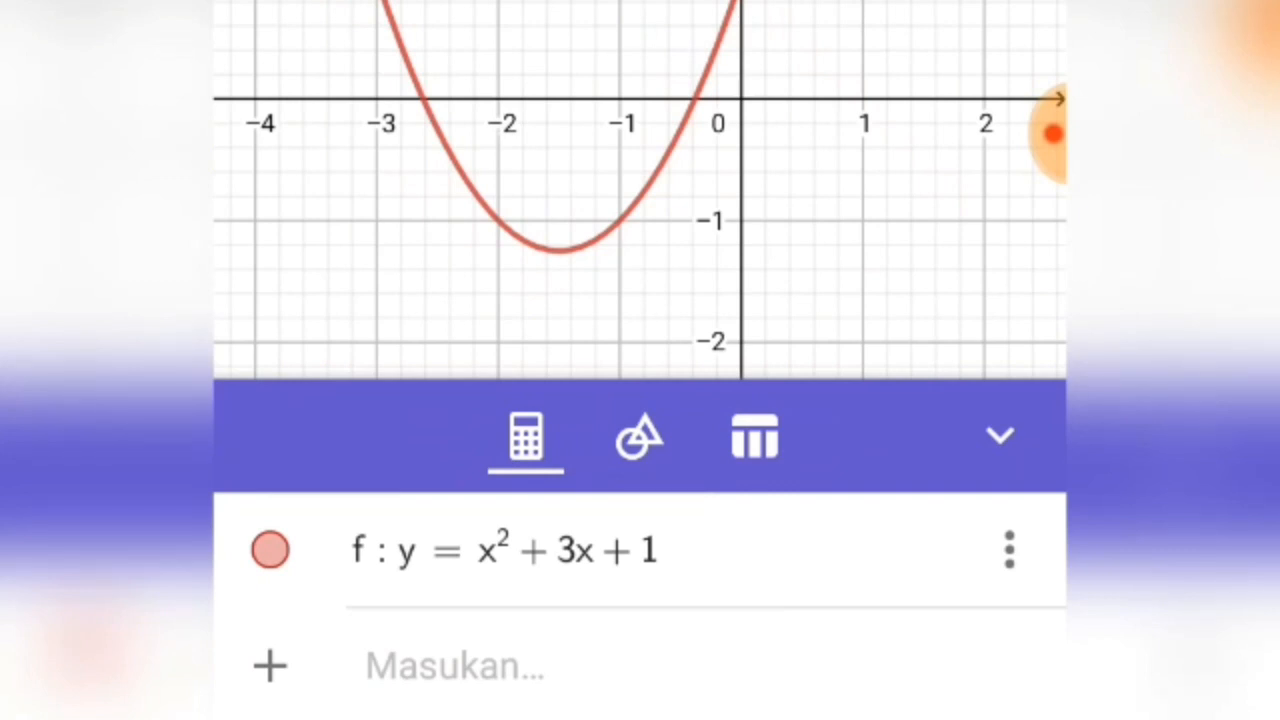
left_click(639, 437)
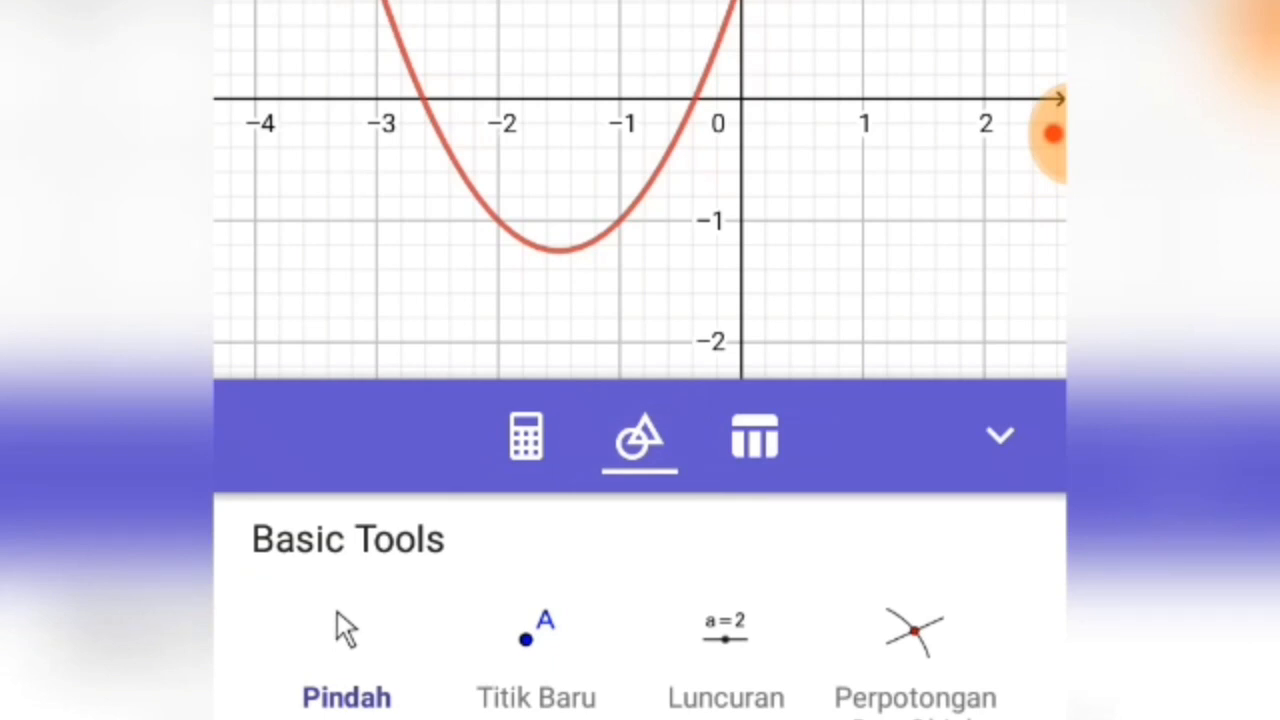
left_click(915, 638)
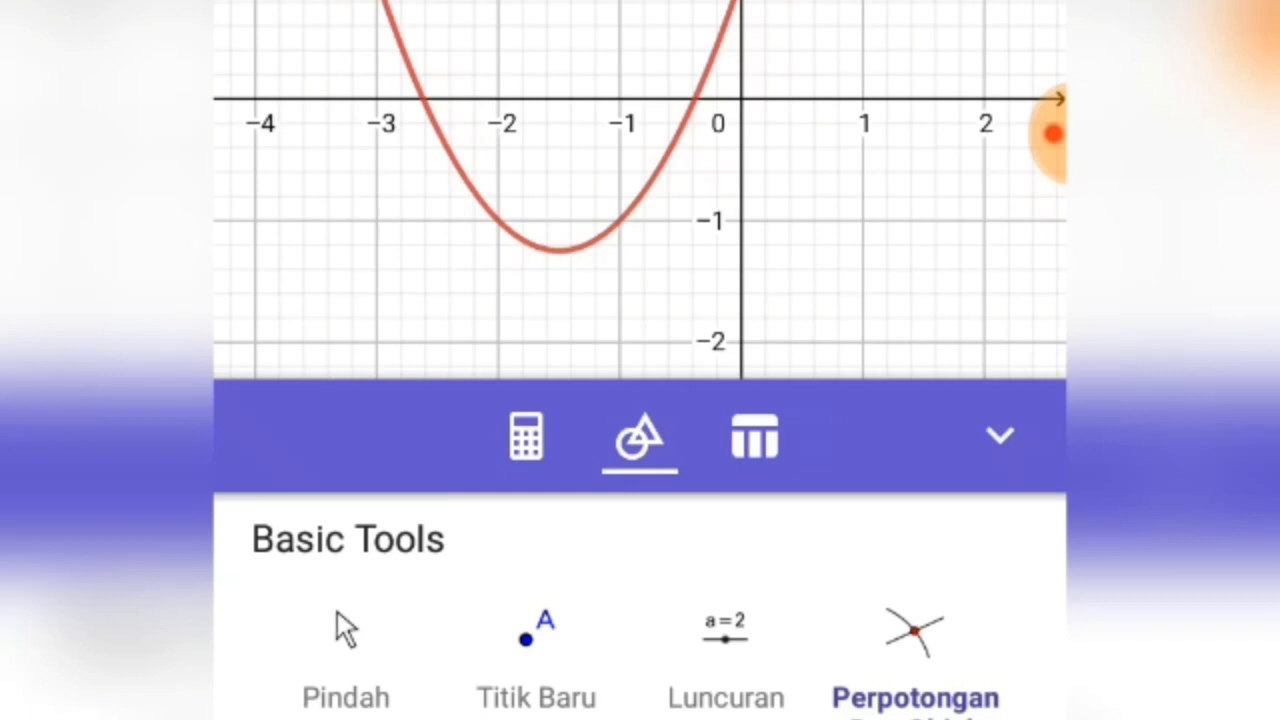
left_click(560, 99)
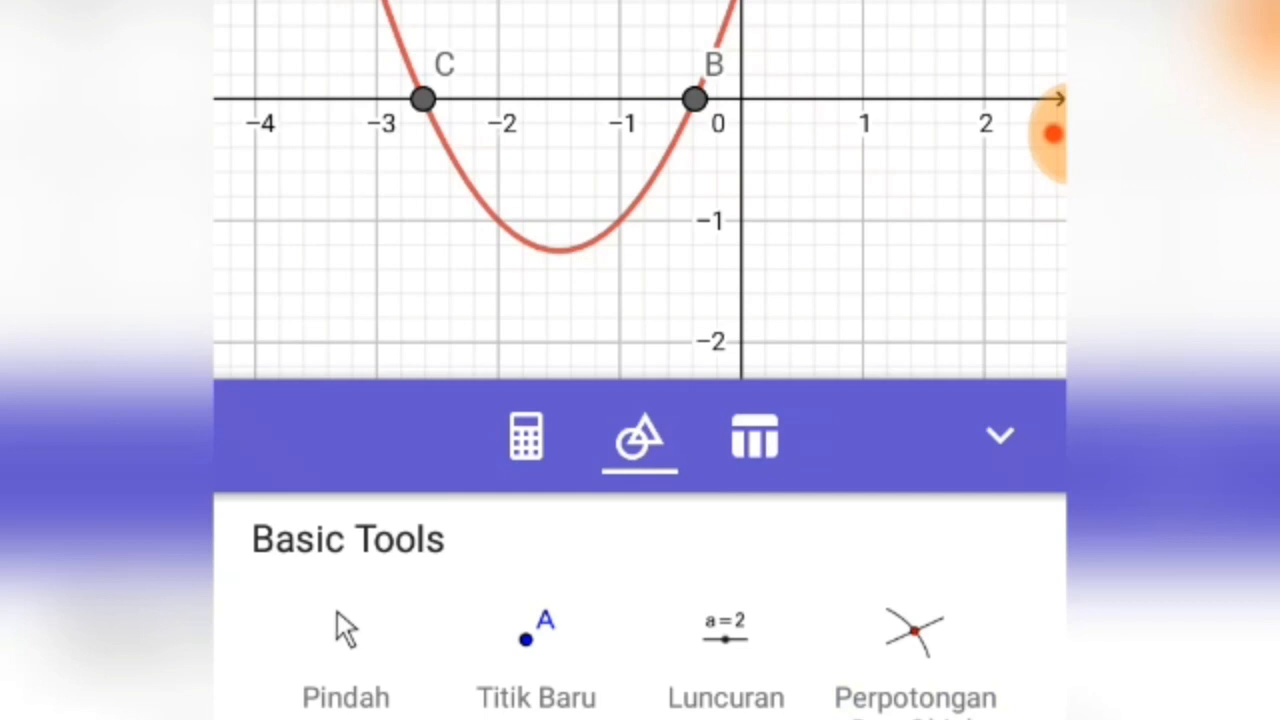
left_click(559, 250)
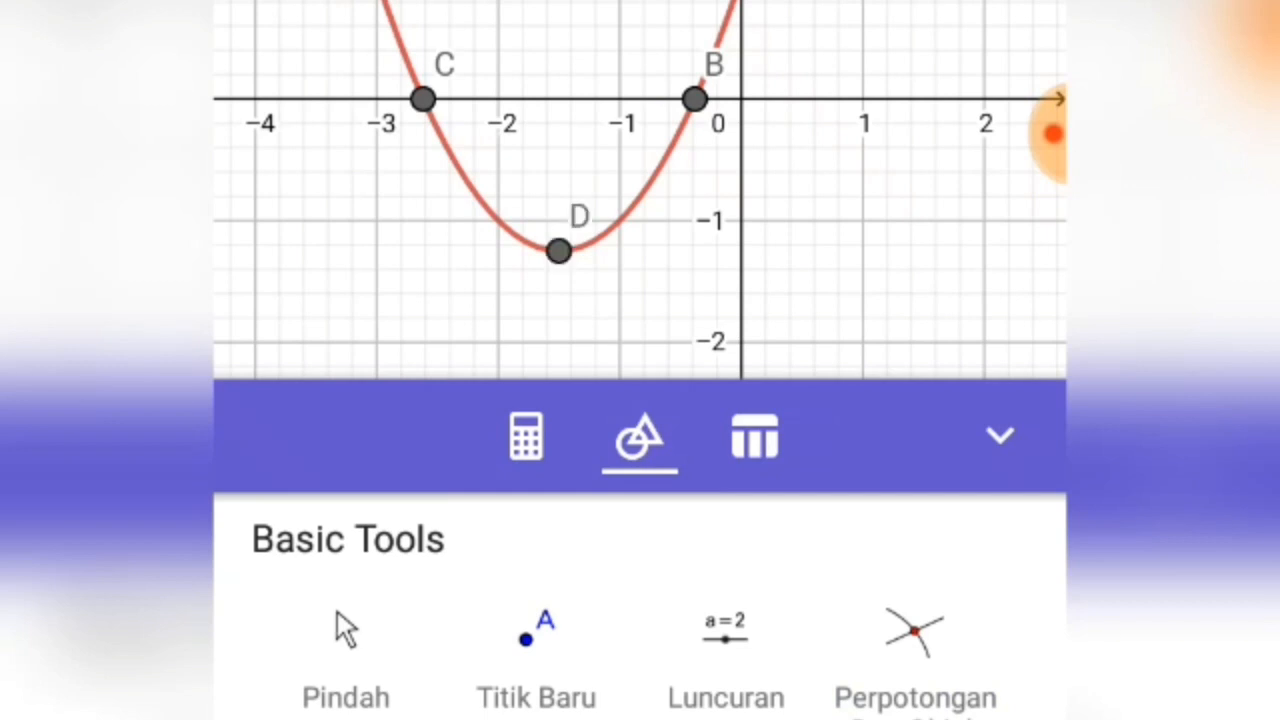
left_click(526, 437)
scroll(640, 605, "up", 3)
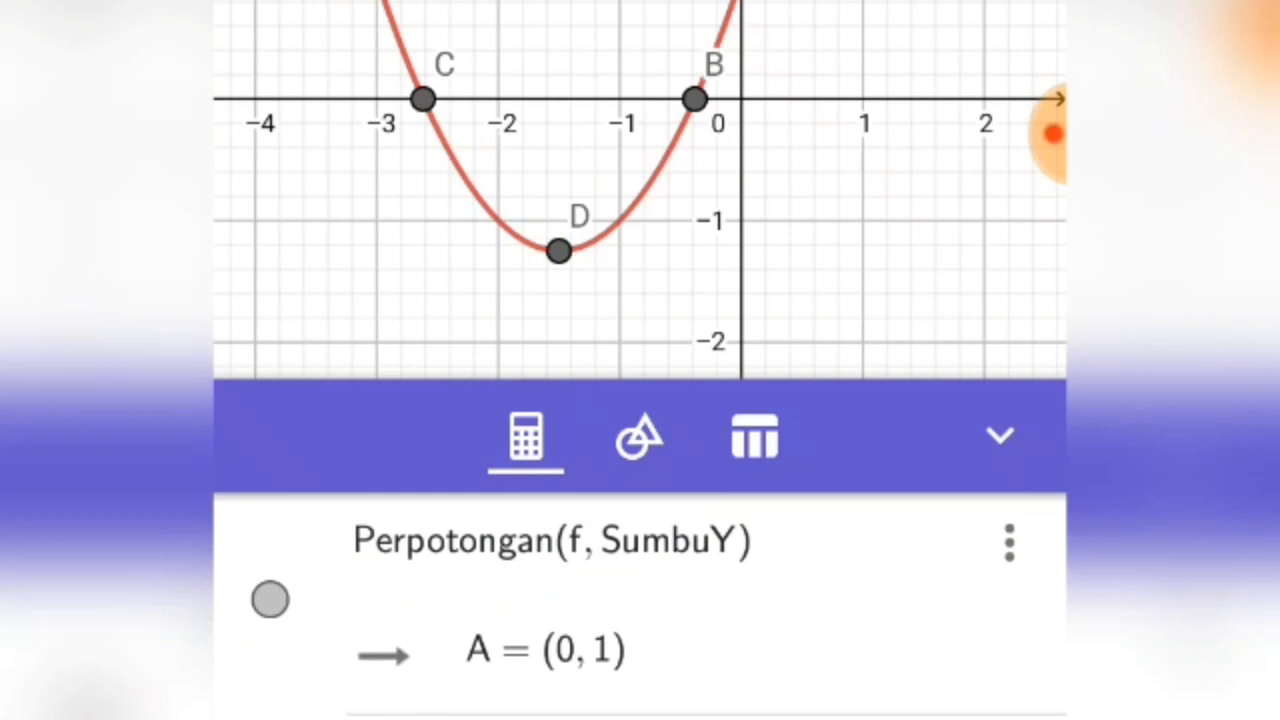
scroll(640, 605, "up", 2)
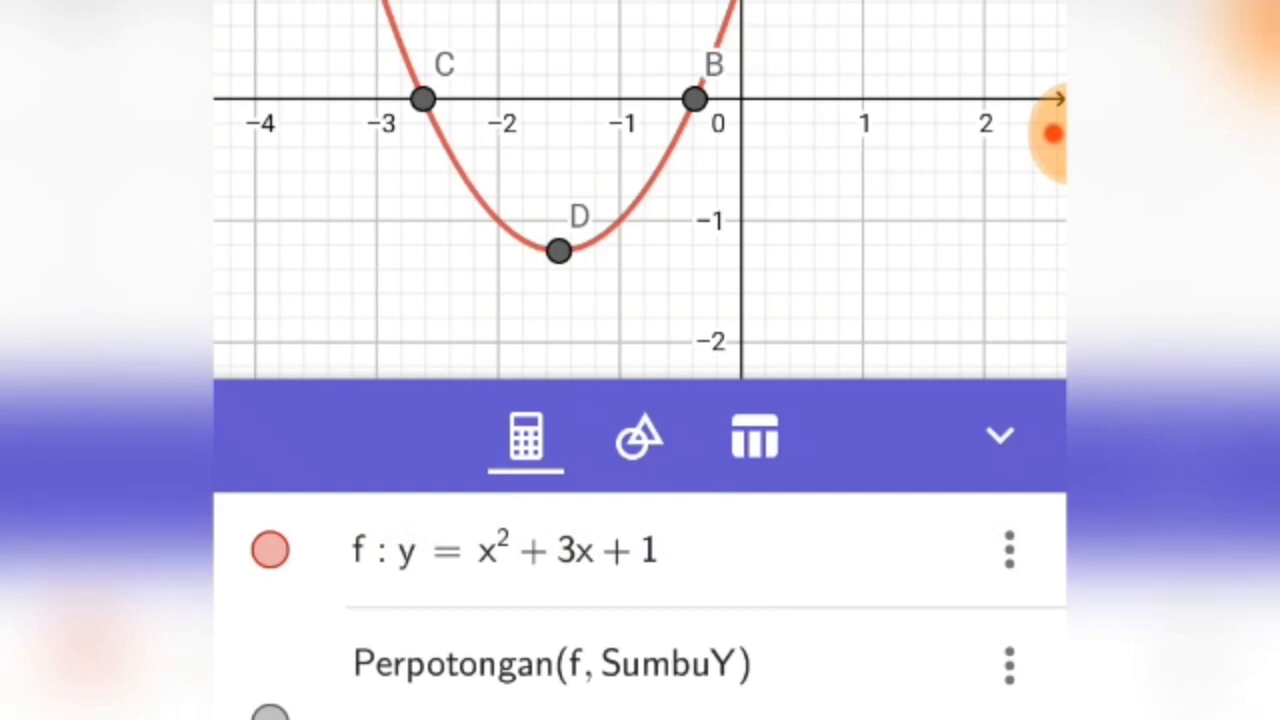
scroll(640, 605, "down", 3)
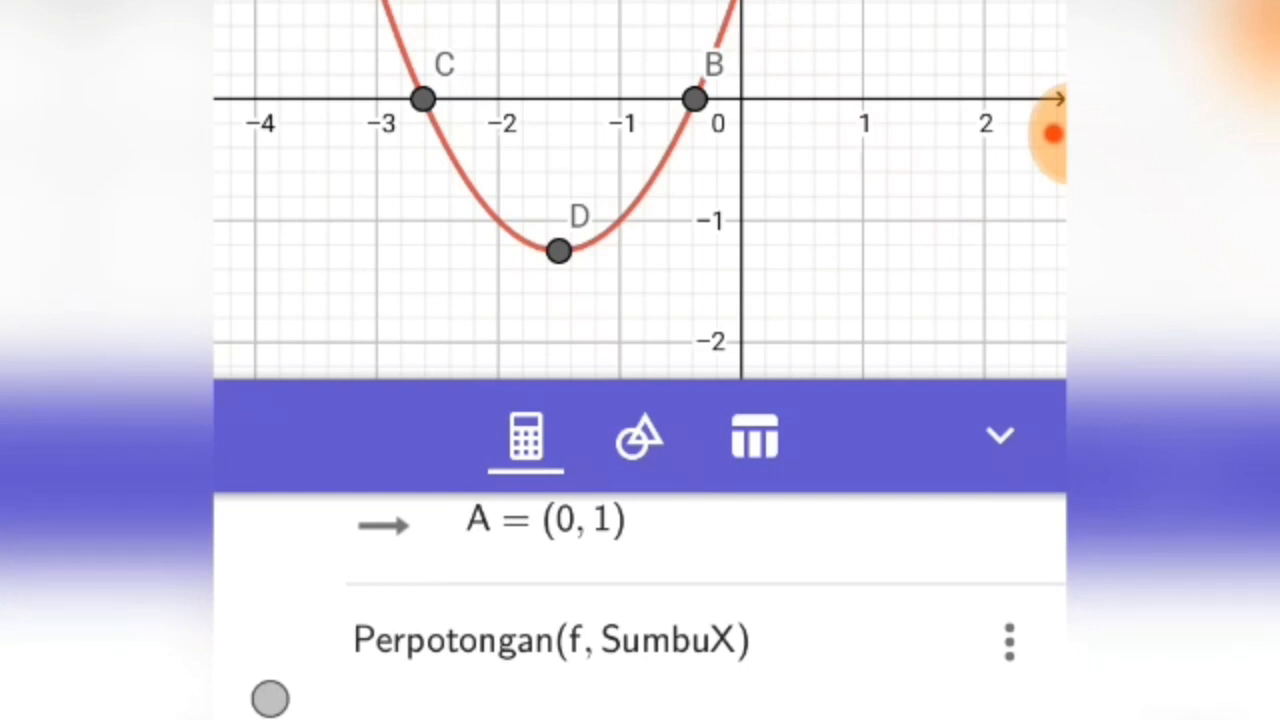
scroll(640, 606, "down", 2)
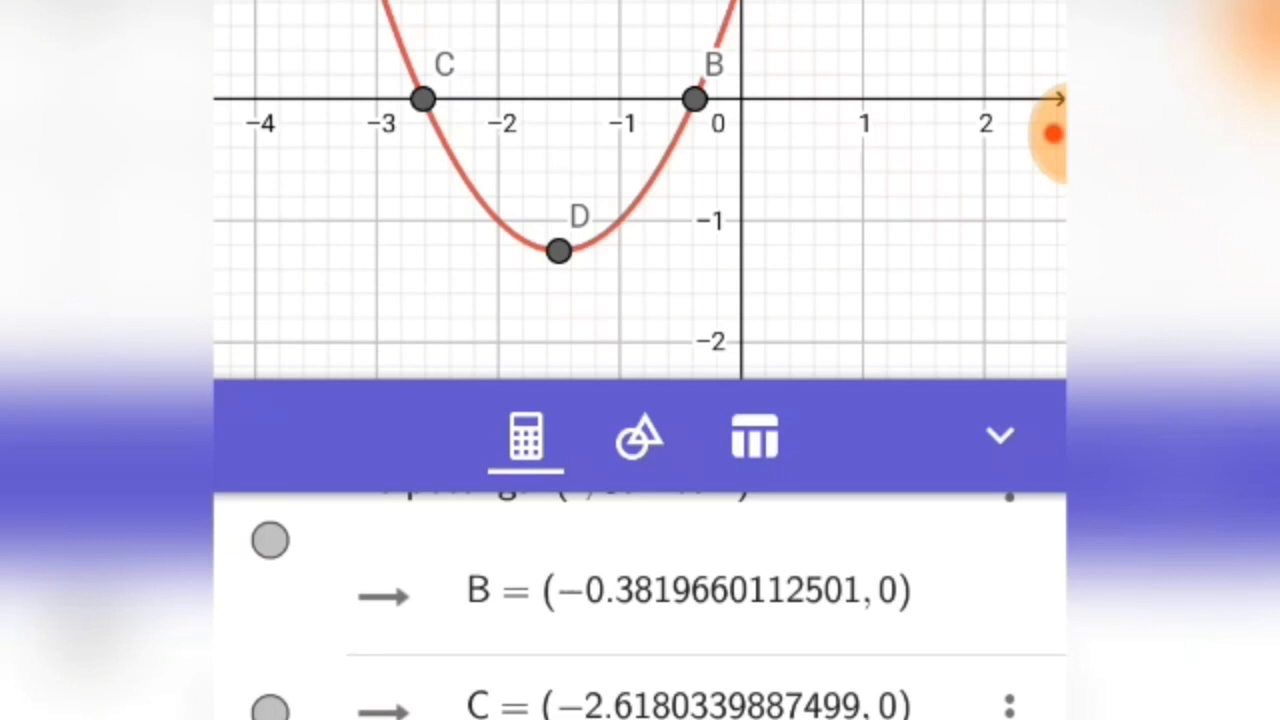
Step: Clear the parabola and all its marked points from the construction
left_click(270, 5)
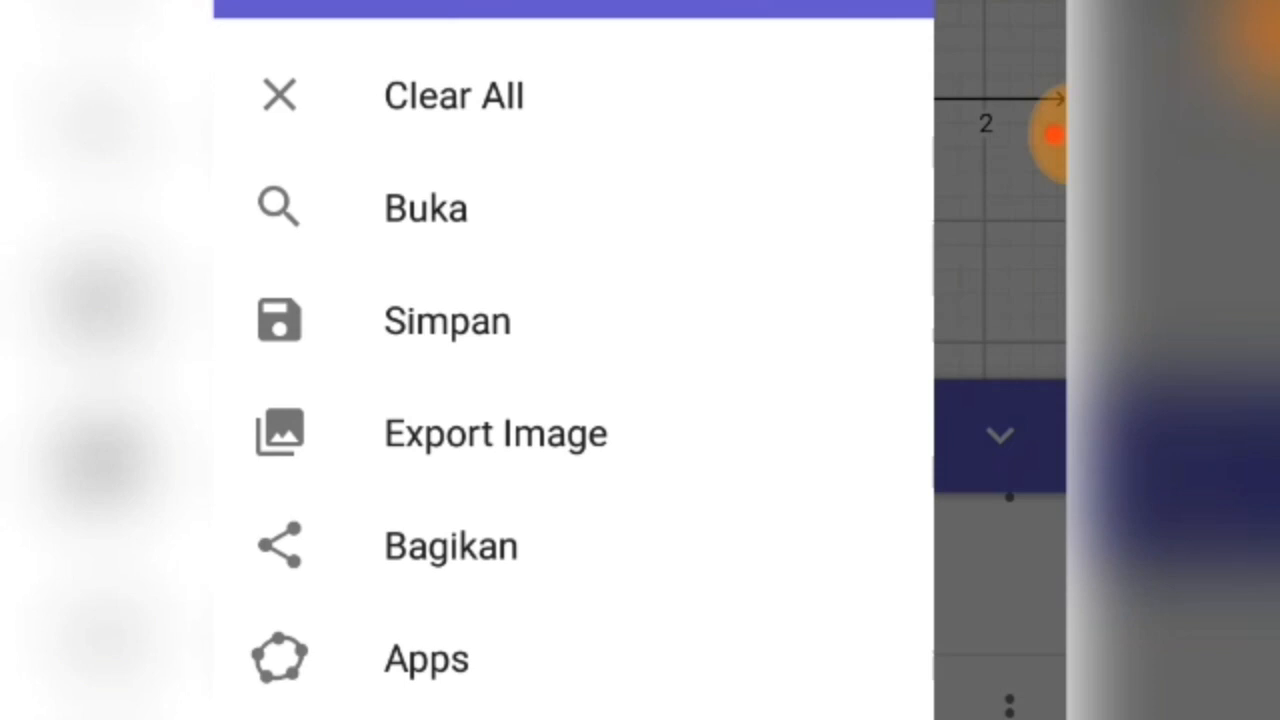
left_click(454, 96)
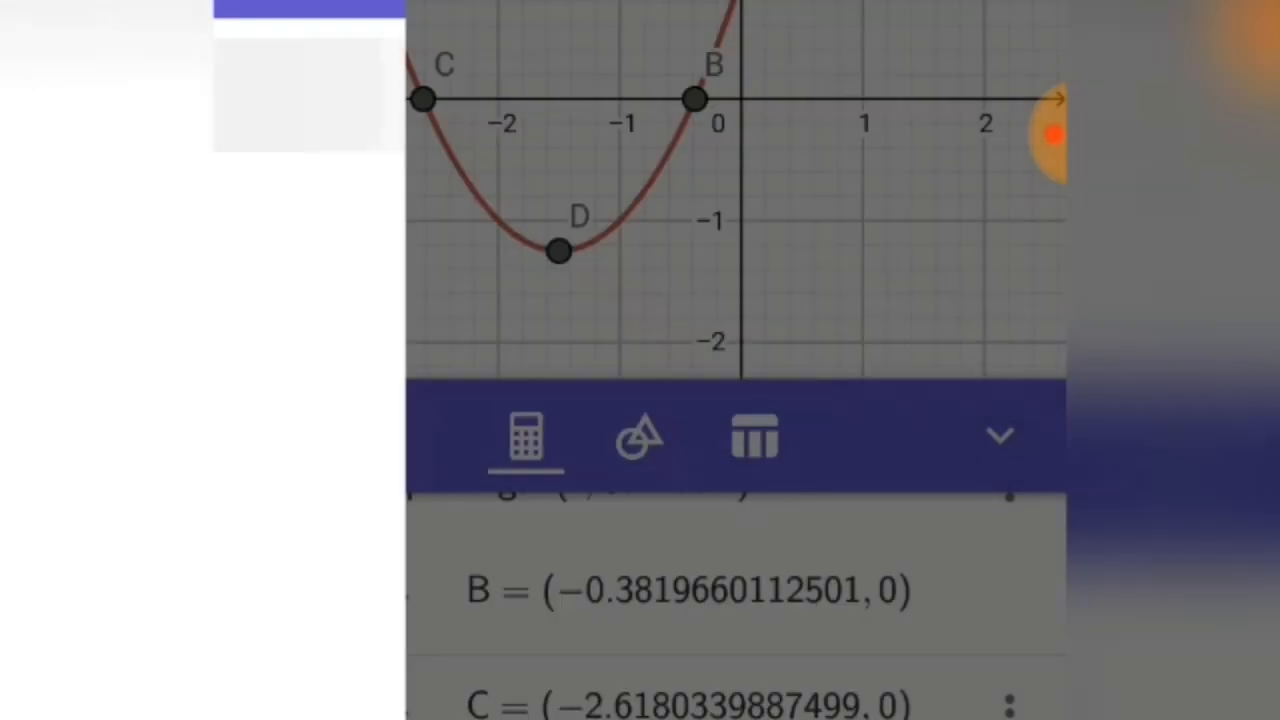
left_click(665, 466)
left_click(1050, 134)
left_click(876, 134)
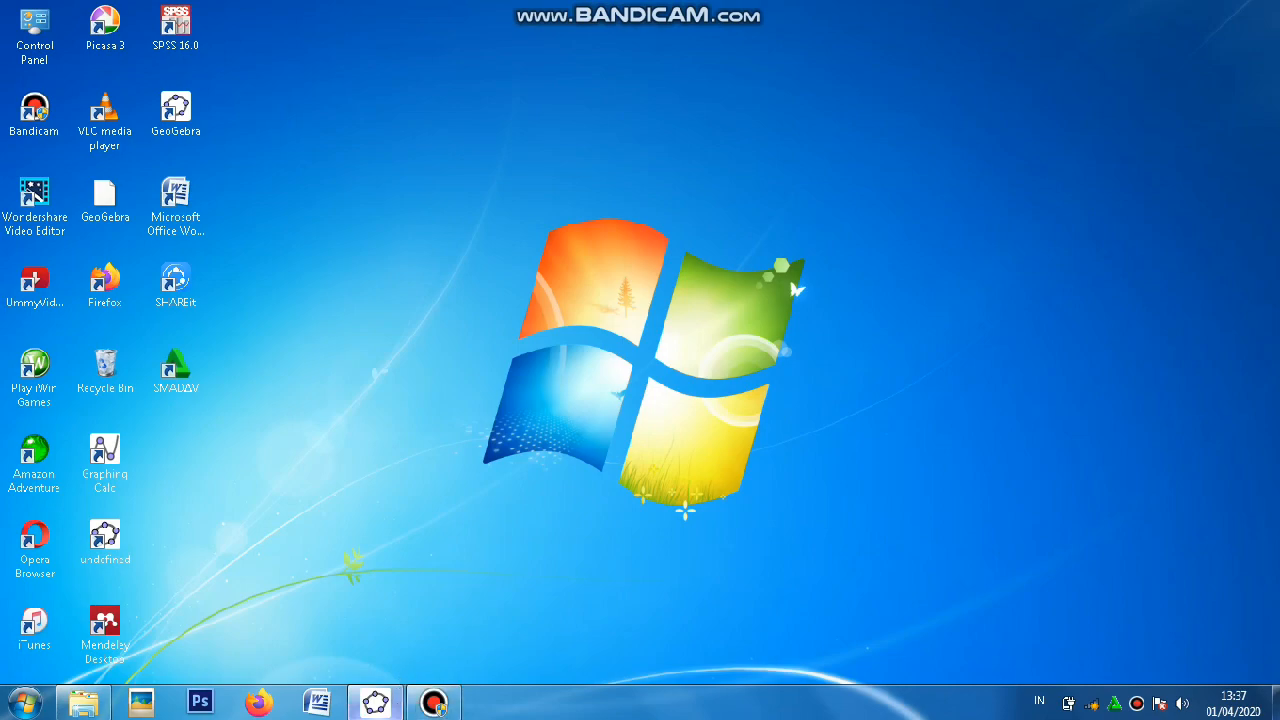
Step: Switch to GeoGebra Classic 5 on the computer and plot the line y = 2x + 3
left_click(376, 703)
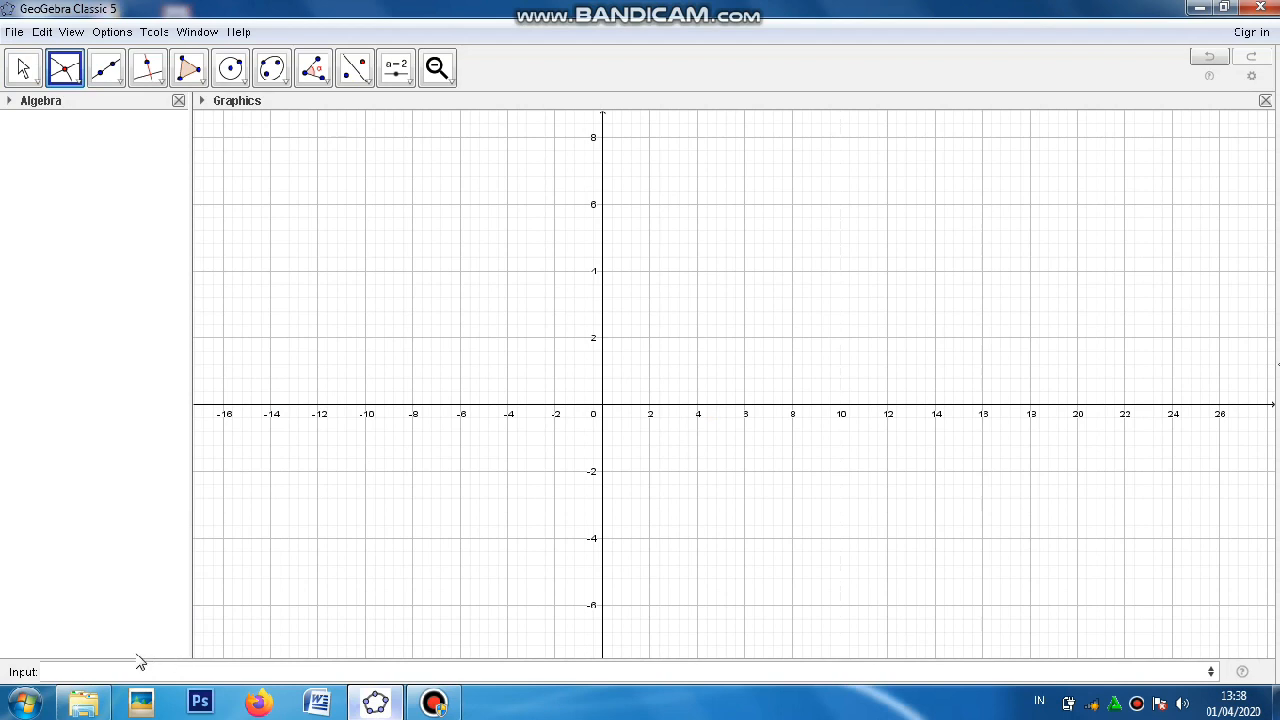
left_click(95, 667)
type("y =")
key("BackSpace")
type("= 2x")
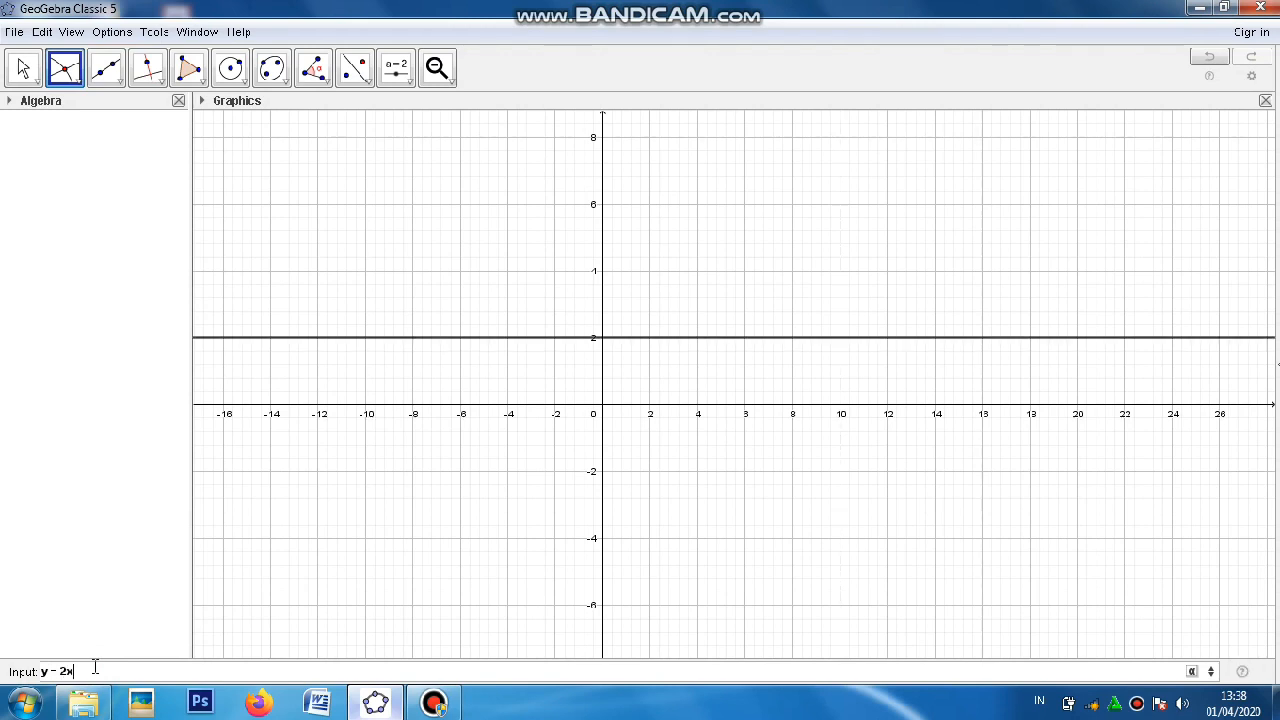
type(" + ")
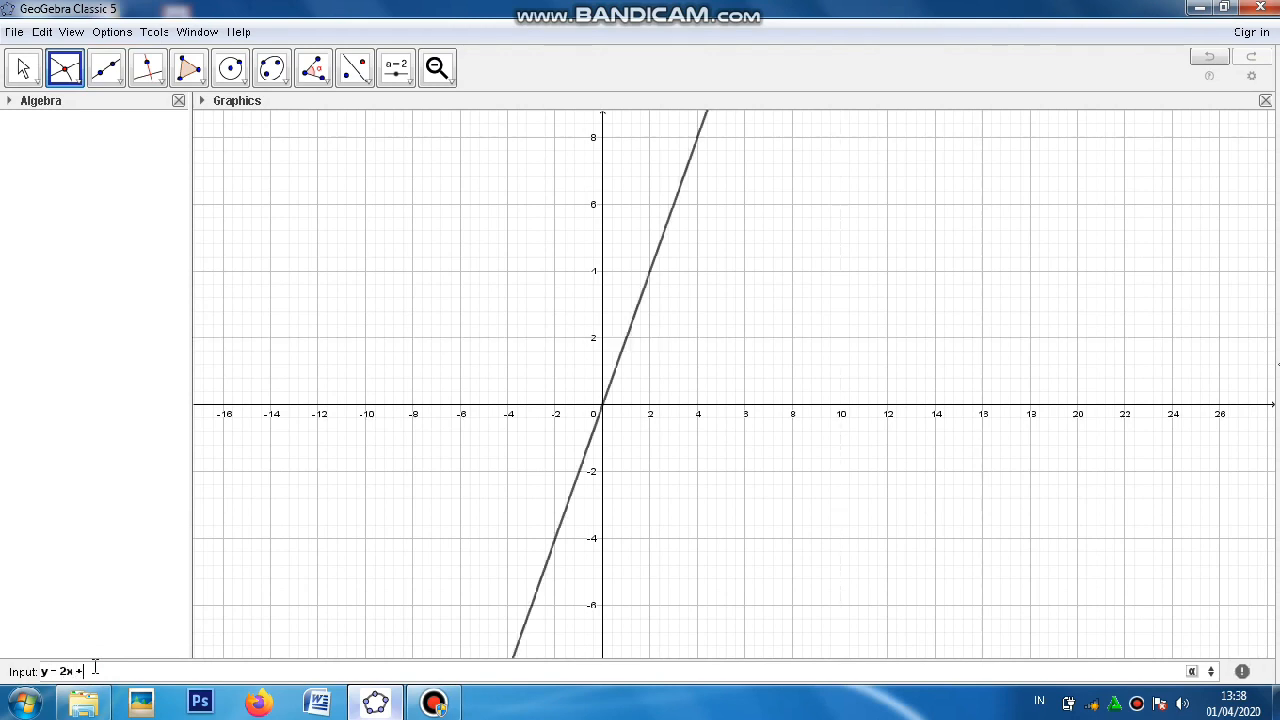
type("3")
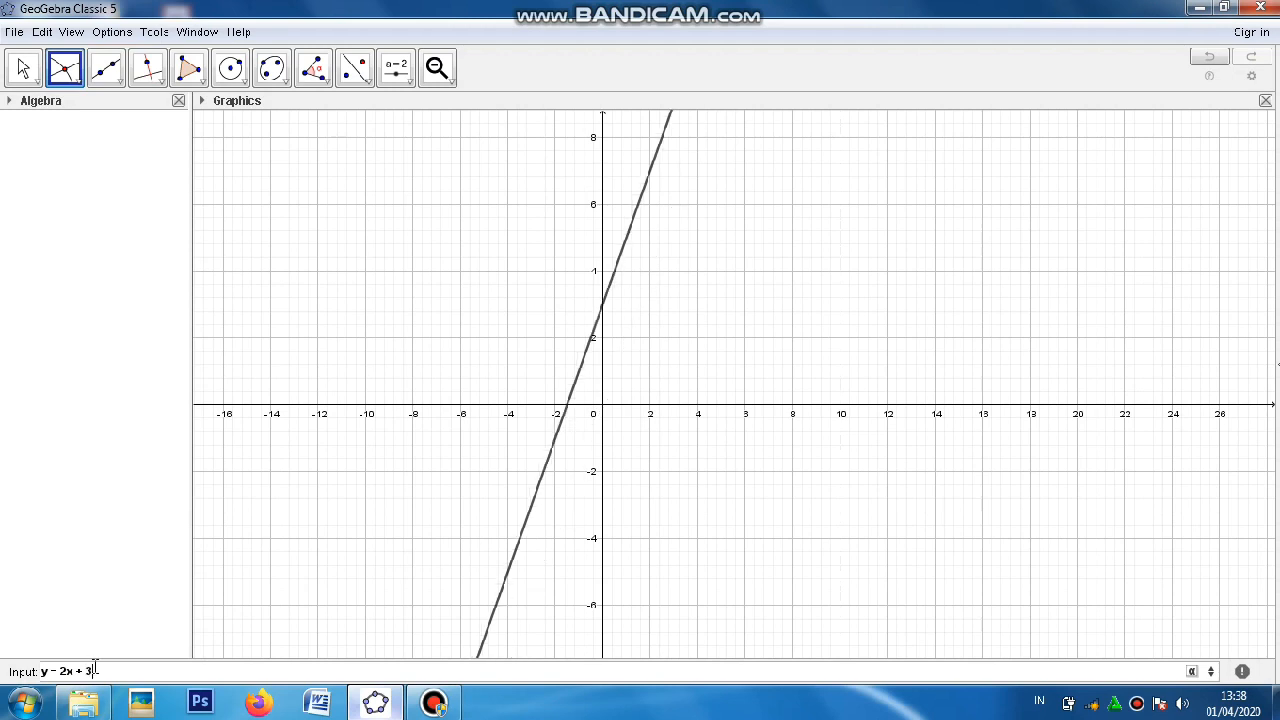
key("Return")
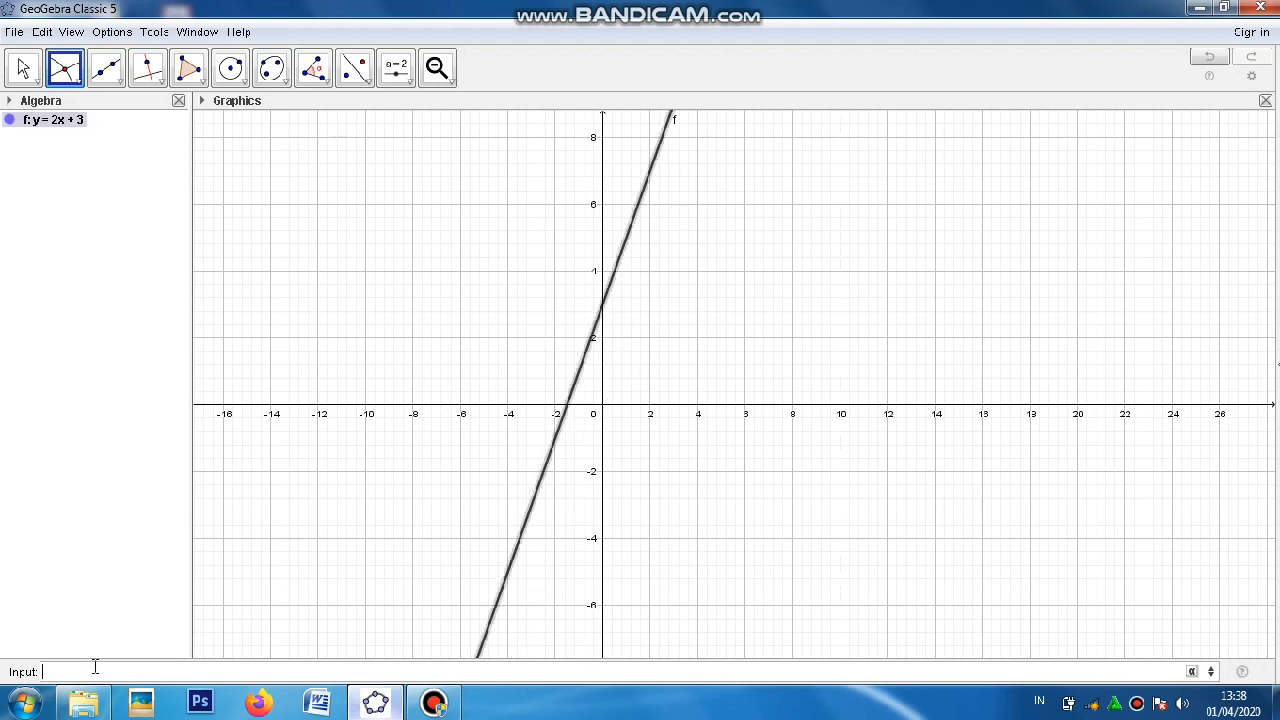
Step: Add the parabola y = x^2 + 3x + 1 to the same graph as the line
type("y =x")
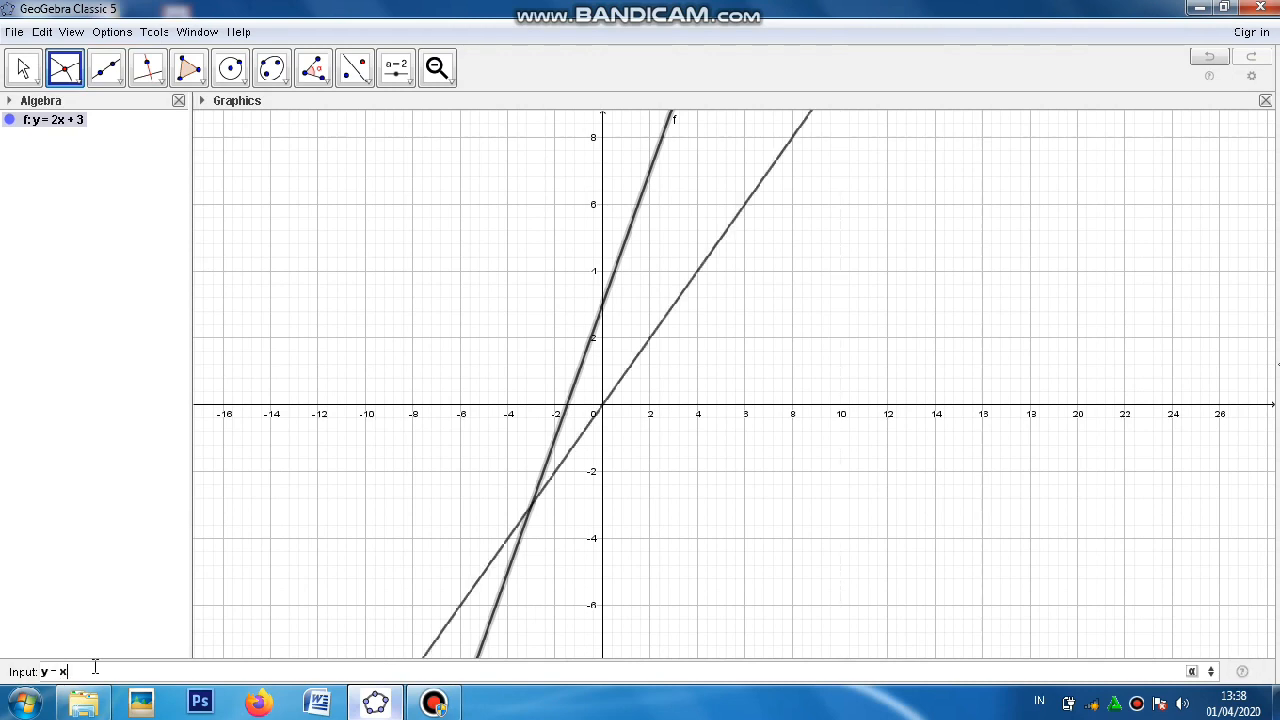
type("^2")
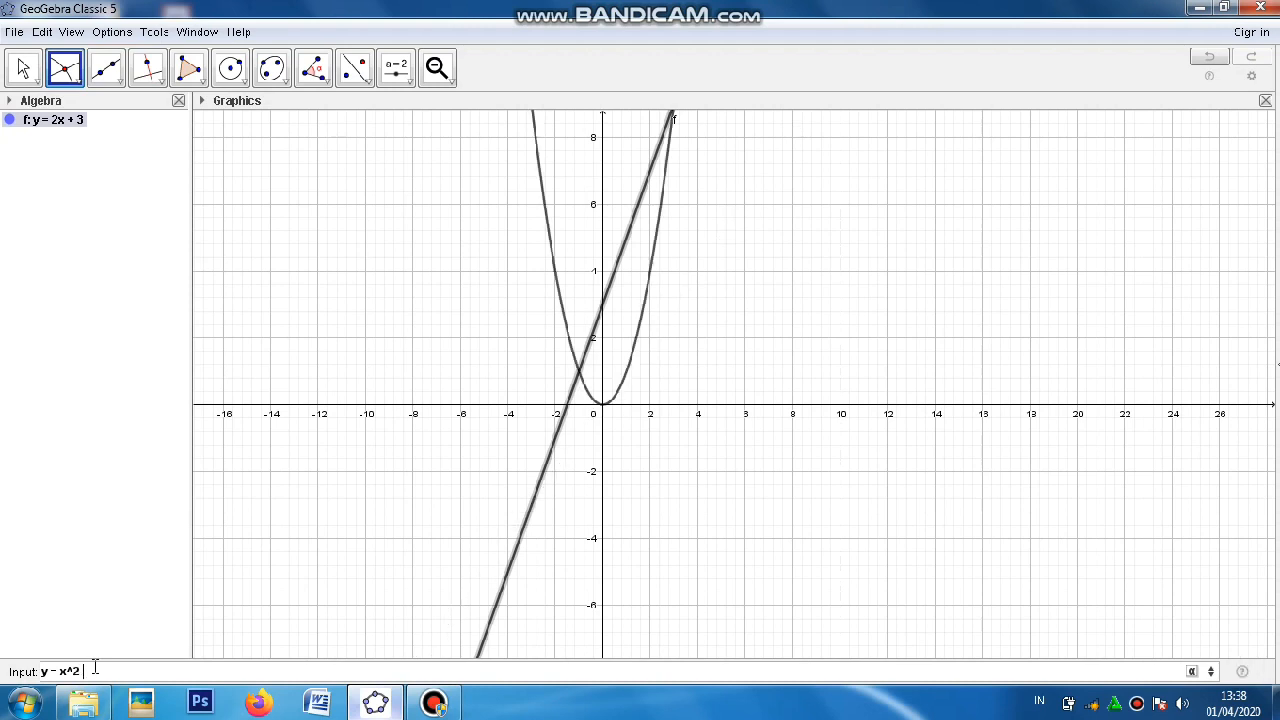
type(" +3x")
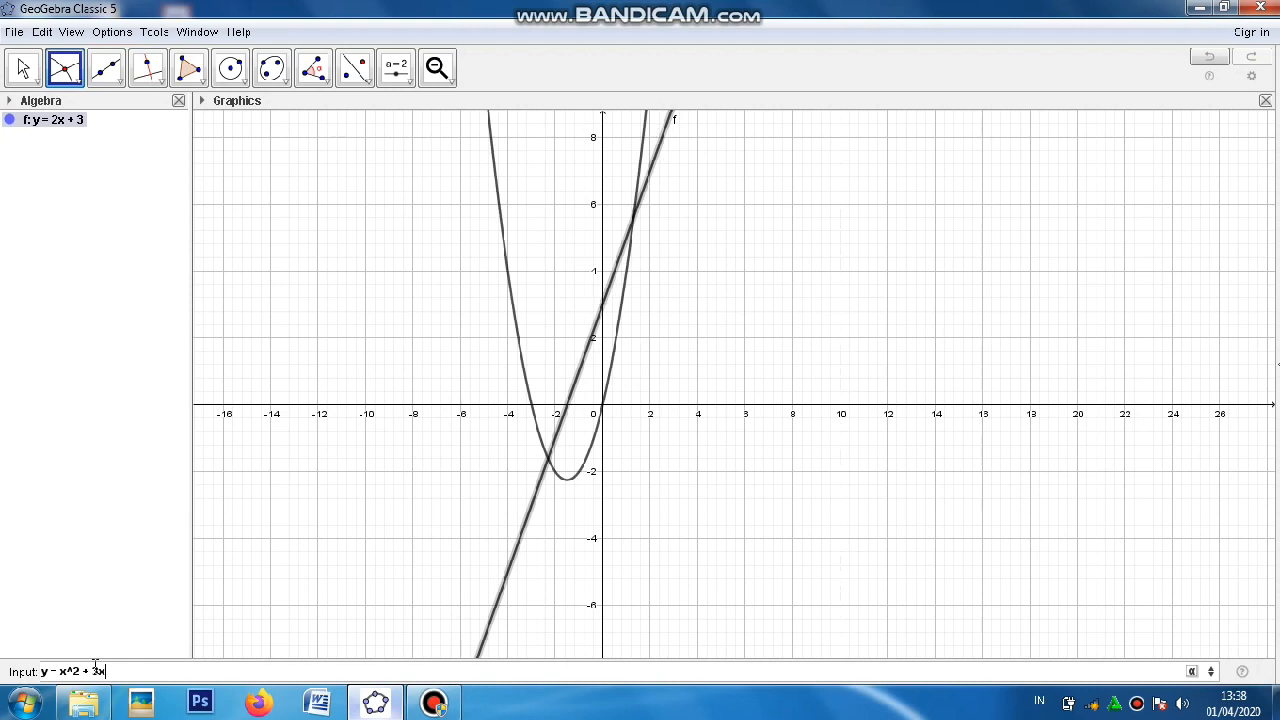
type(" + 1")
key("Return")
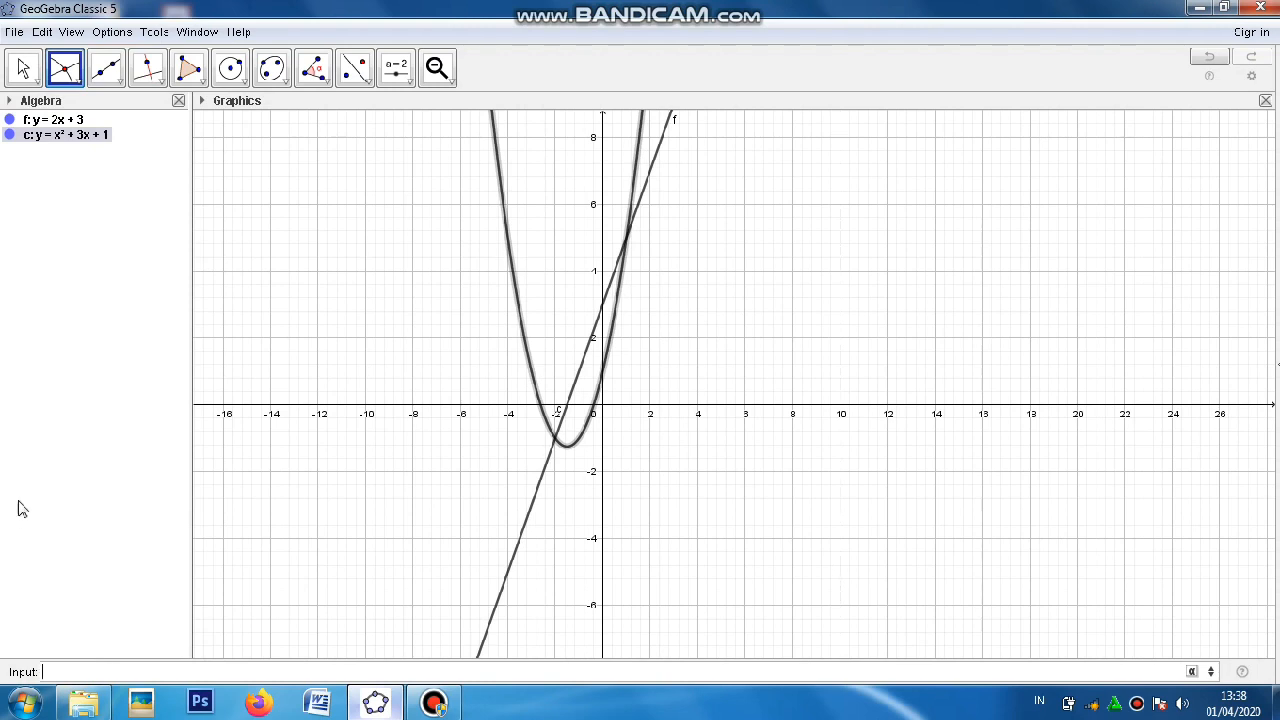
Step: Mark both intersection points of the line and the parabola with the Intersect tool
left_click(66, 79)
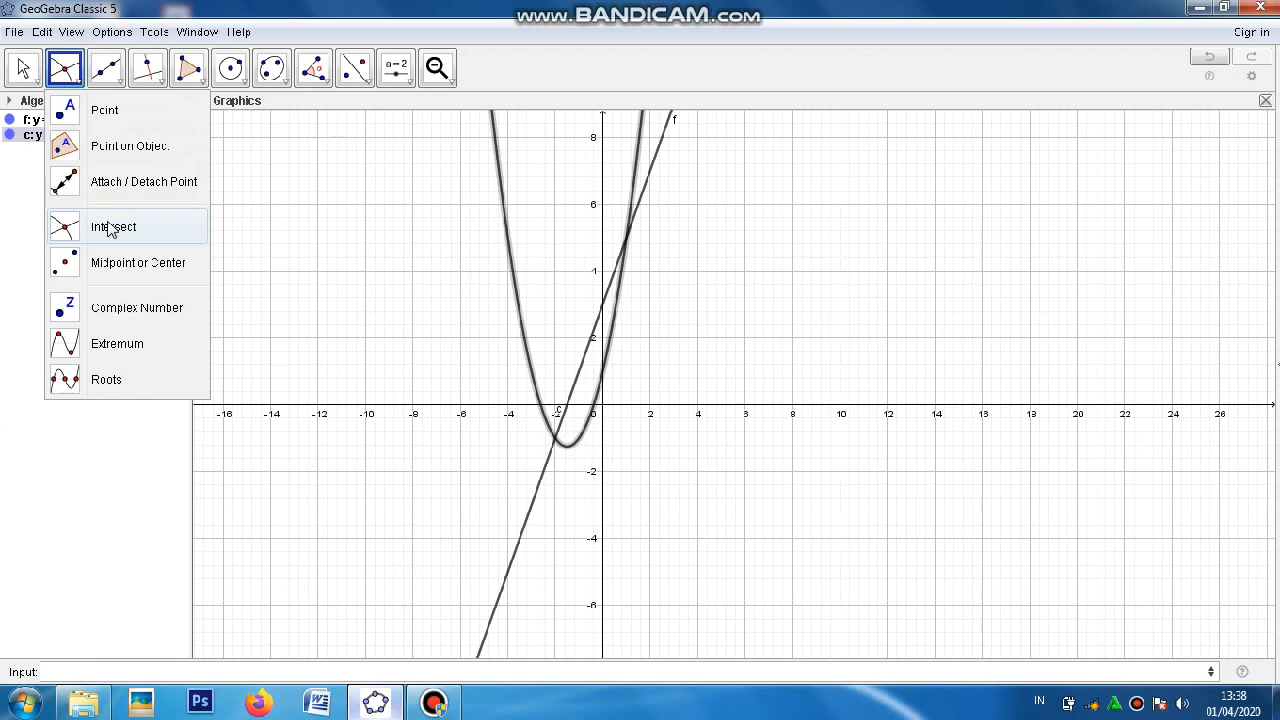
left_click(110, 229)
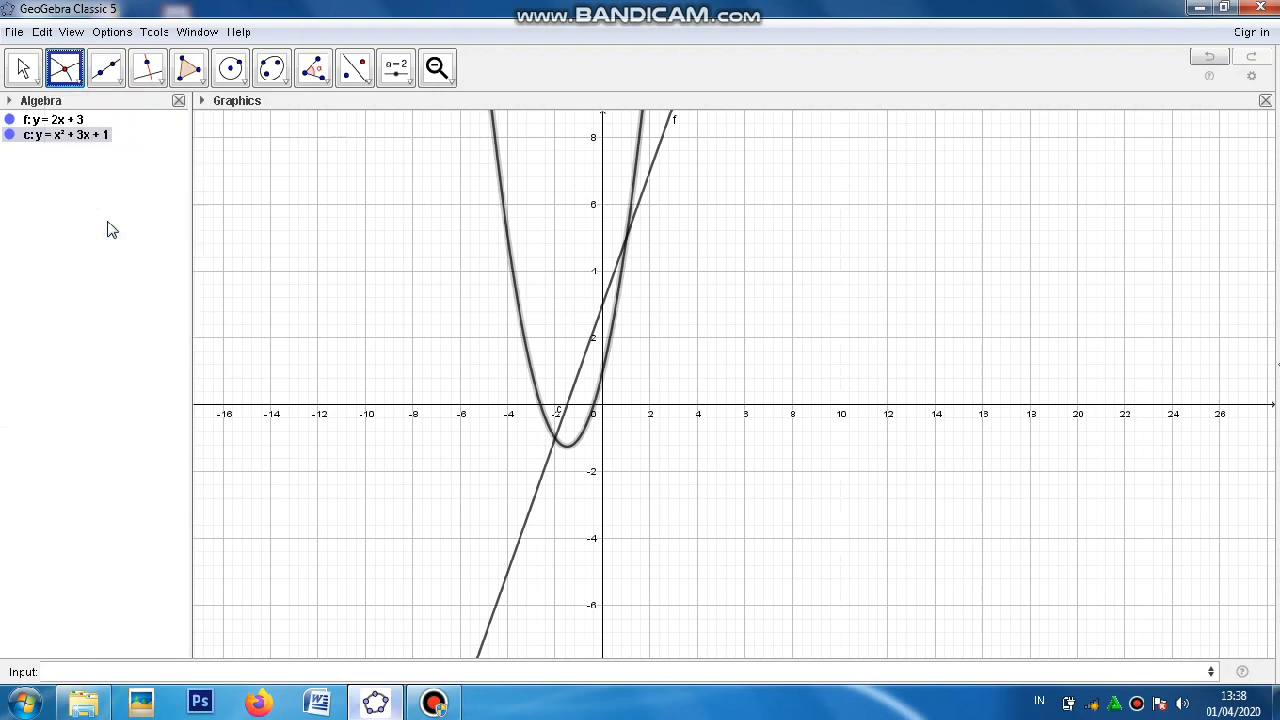
left_click(502, 203)
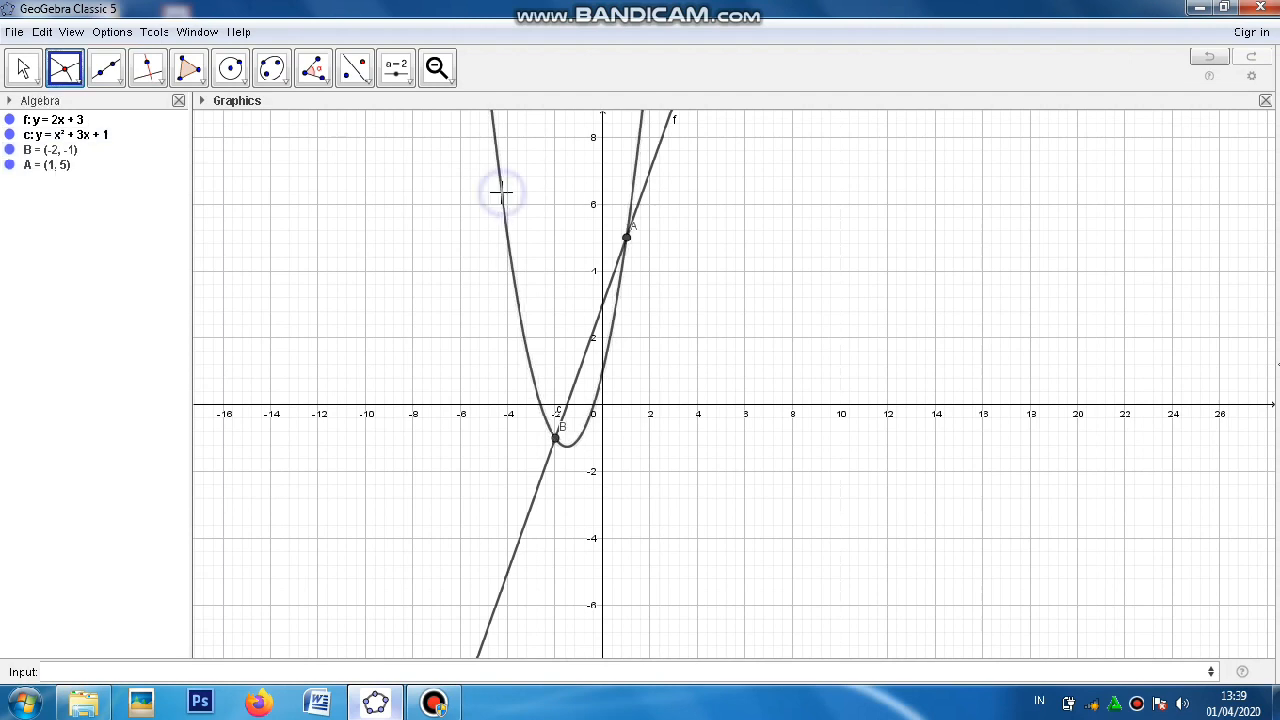
Step: Start a new blank construction, discarding the line and parabola graph without saving it
left_click(587, 357)
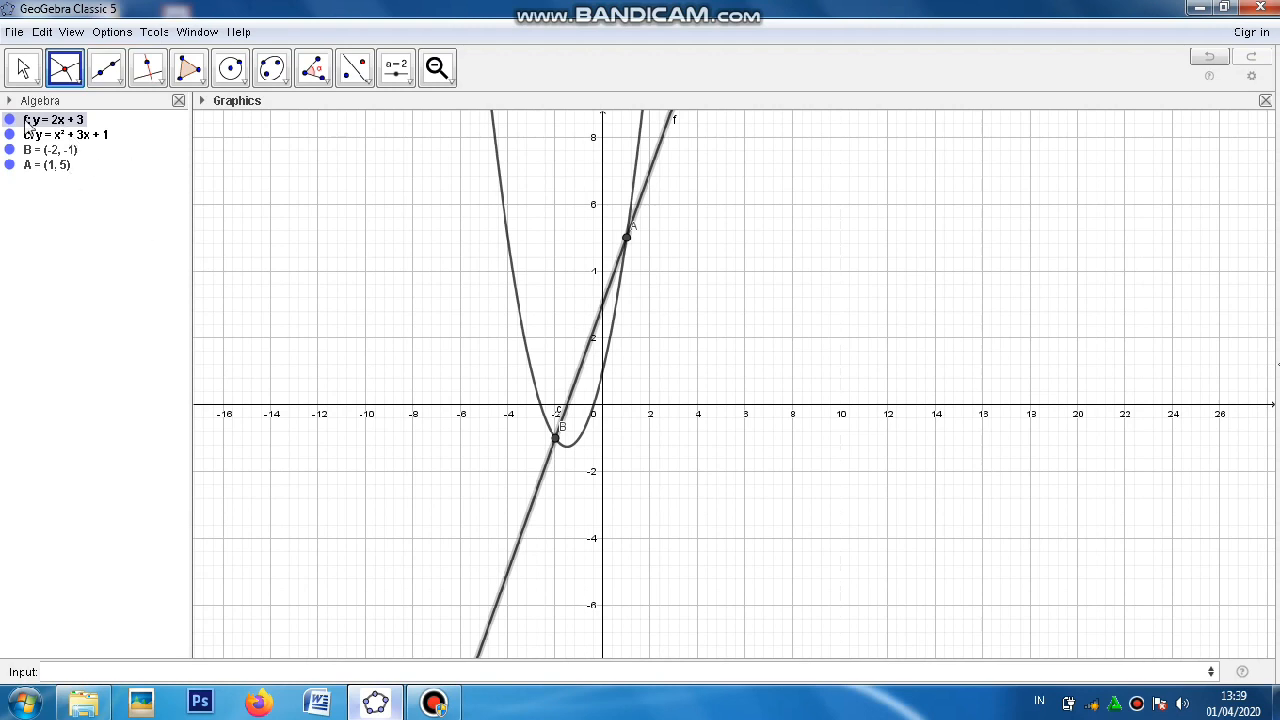
left_click(15, 35)
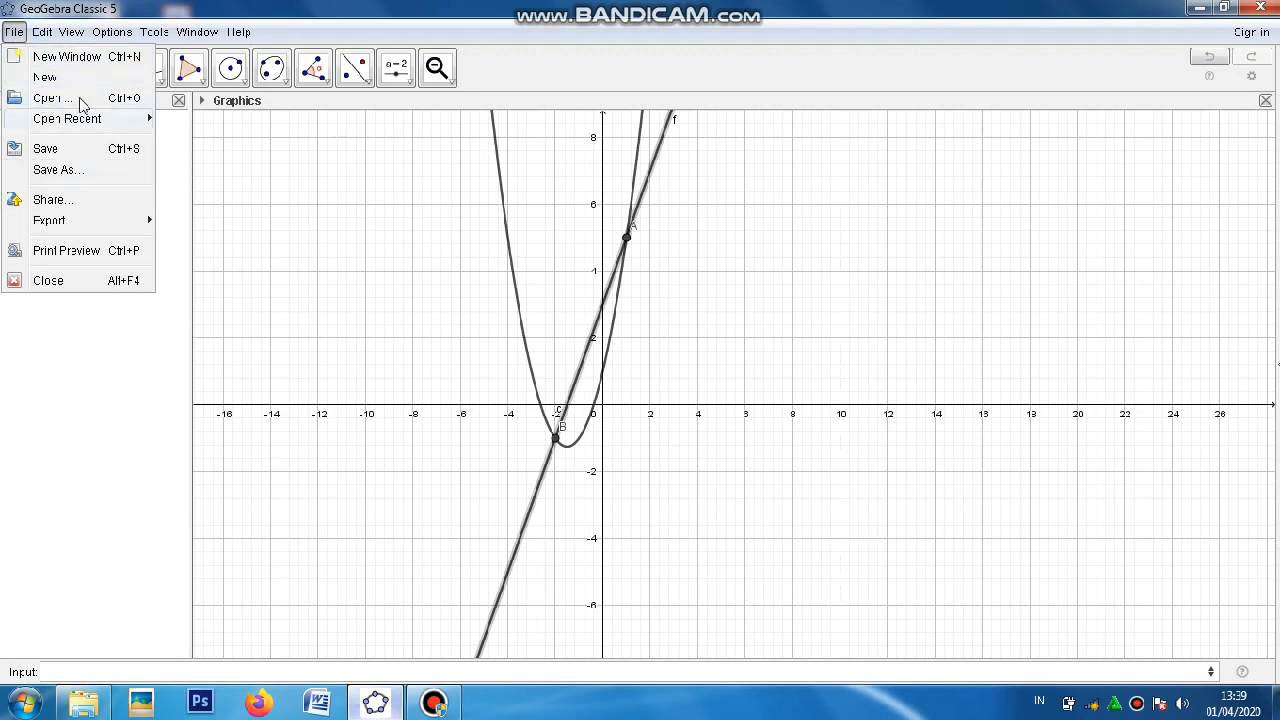
left_click(78, 79)
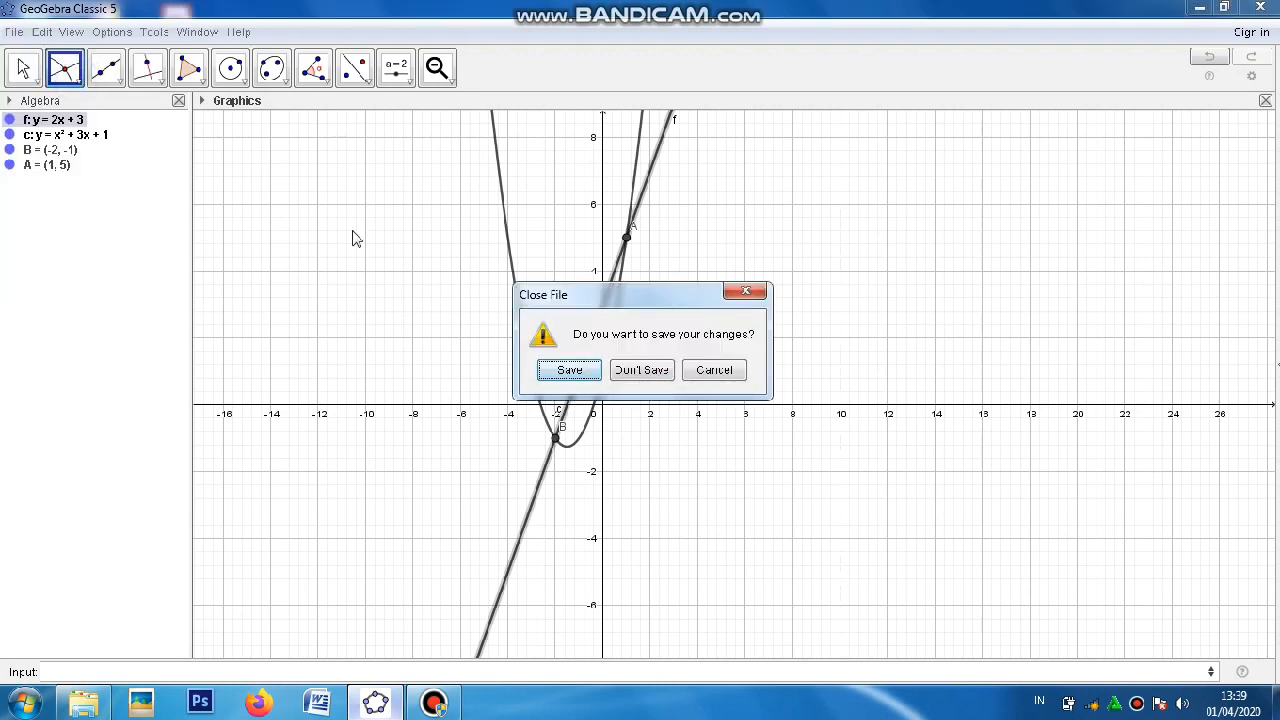
left_click(630, 374)
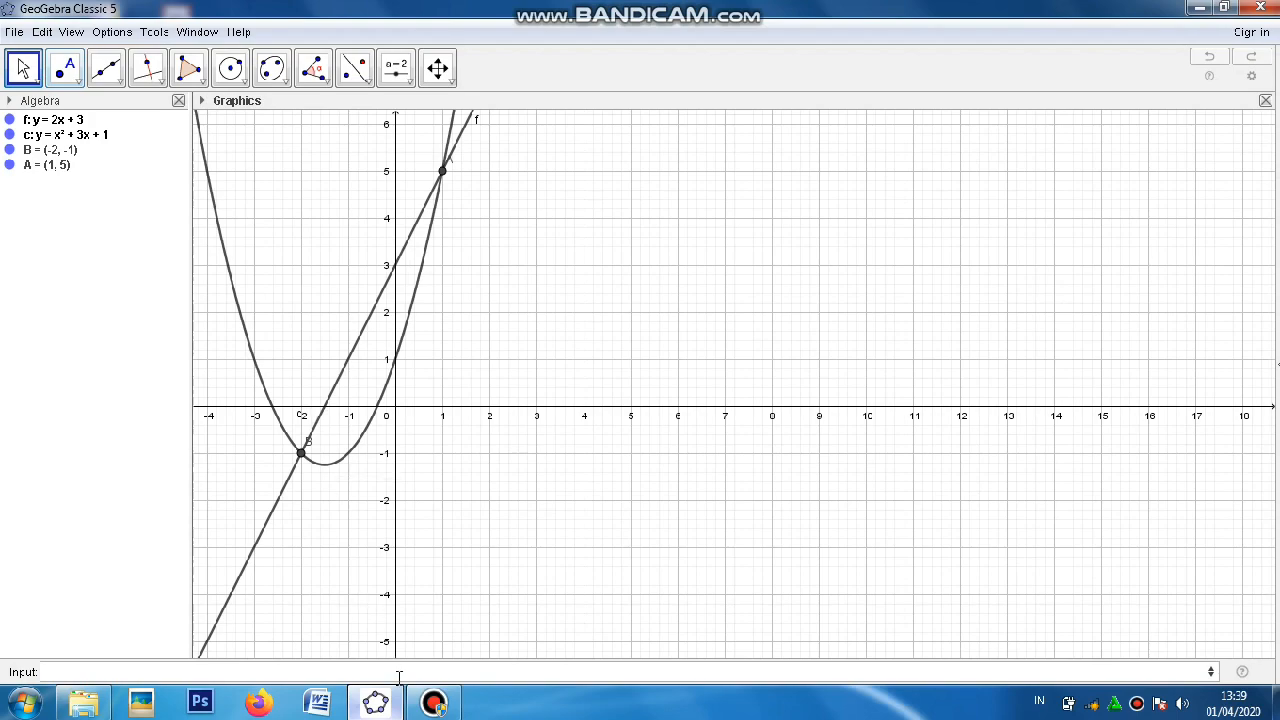
left_click(383, 708)
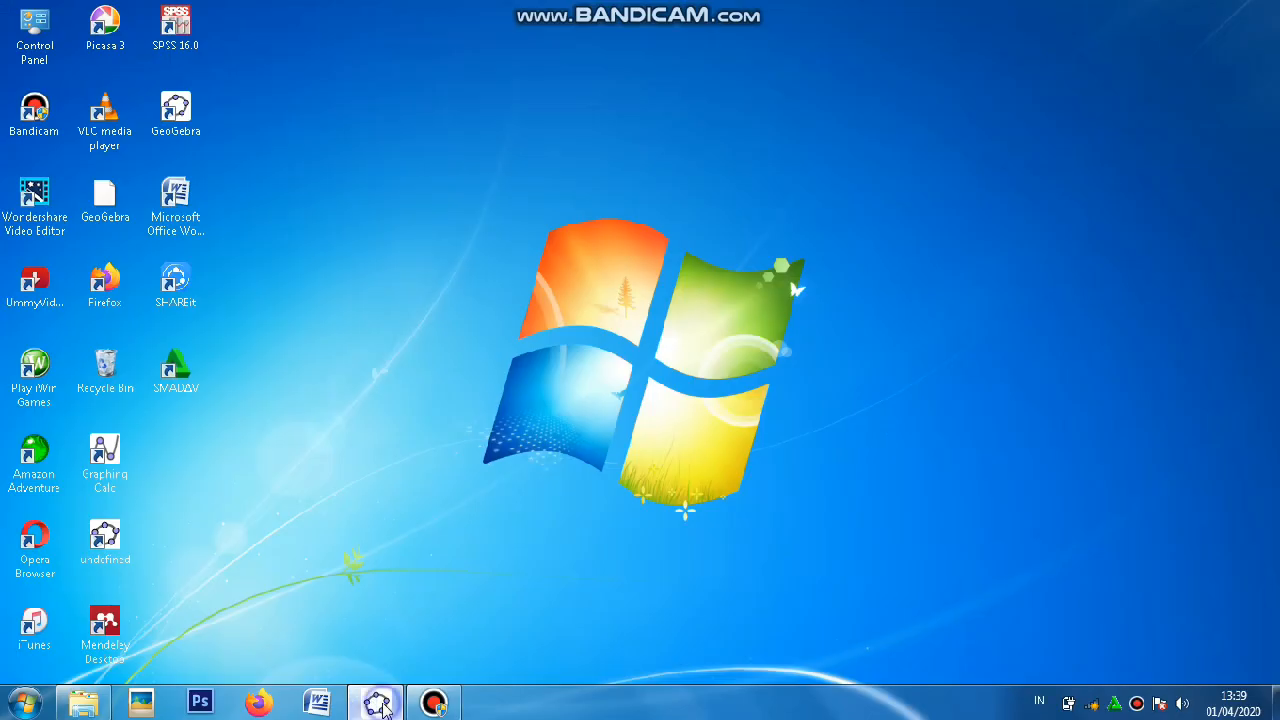
left_click(383, 708)
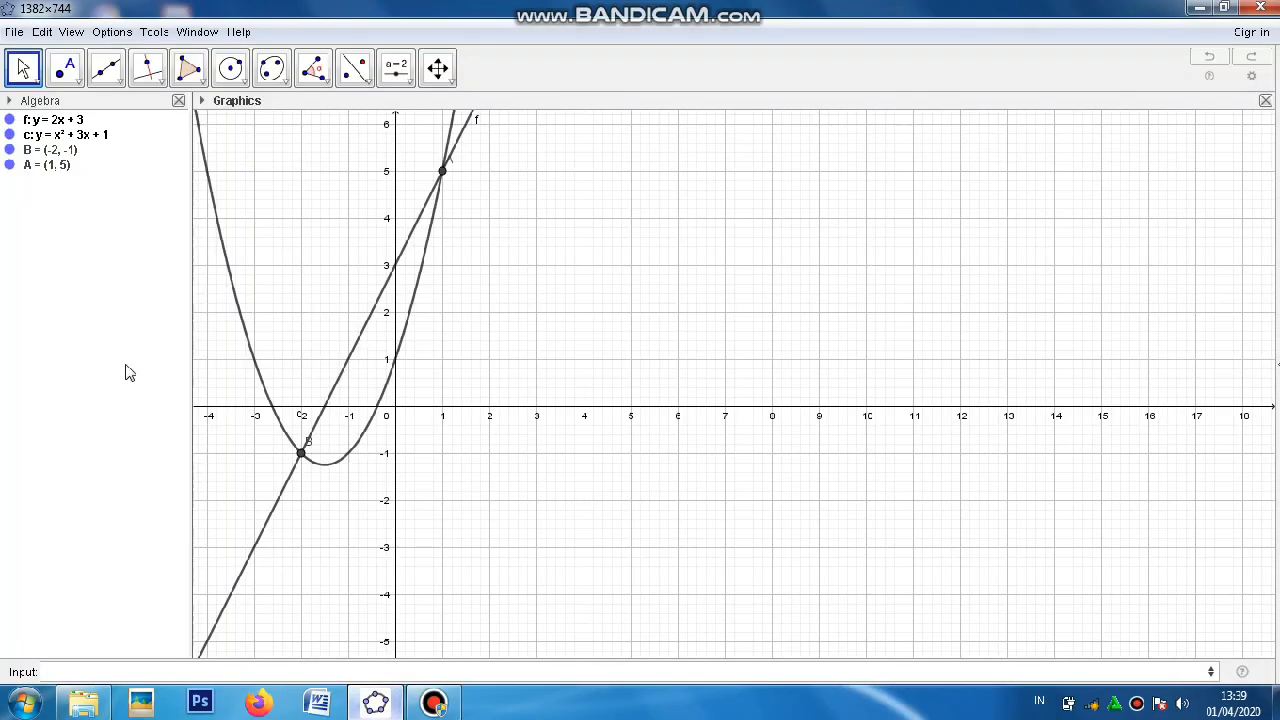
left_click(15, 33)
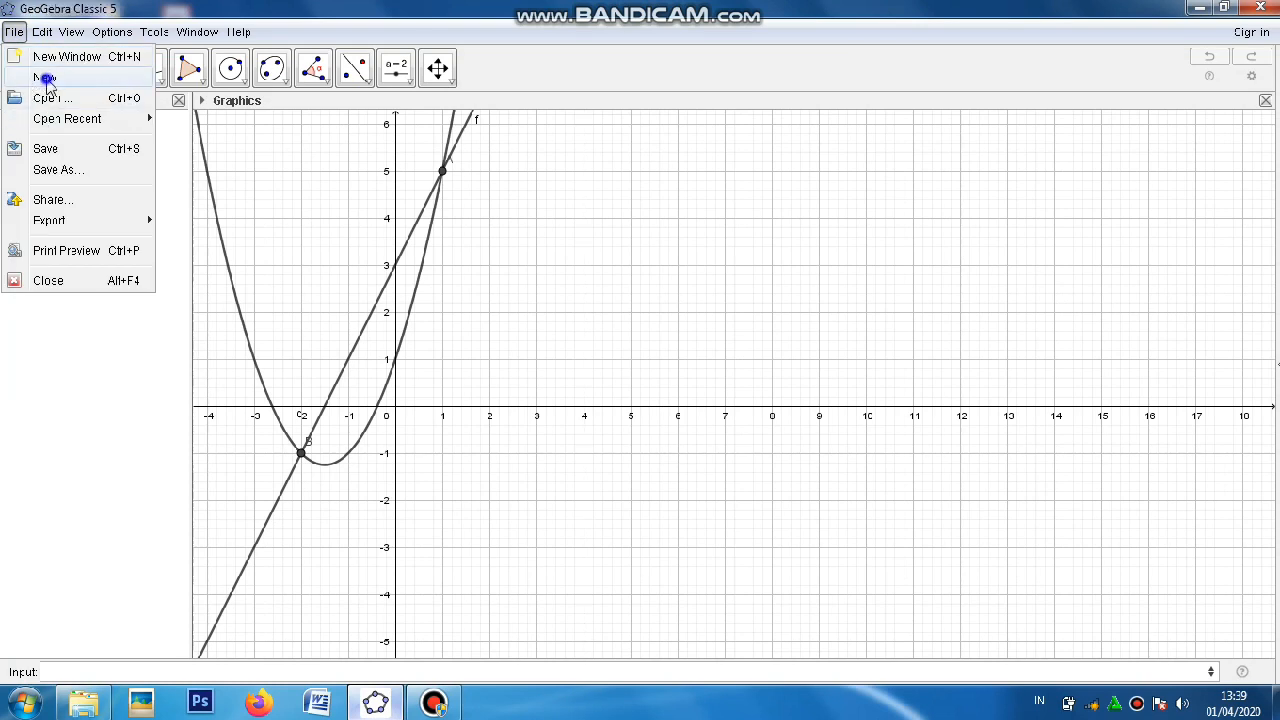
left_click(45, 79)
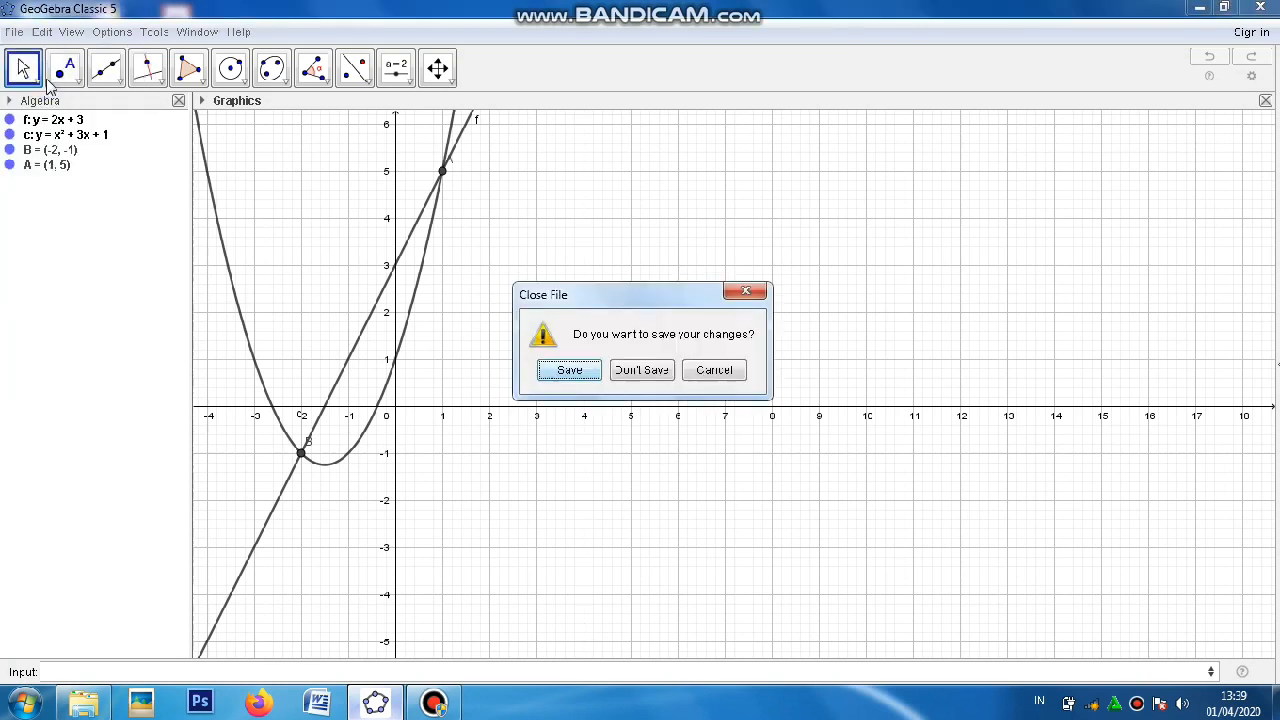
left_click(631, 369)
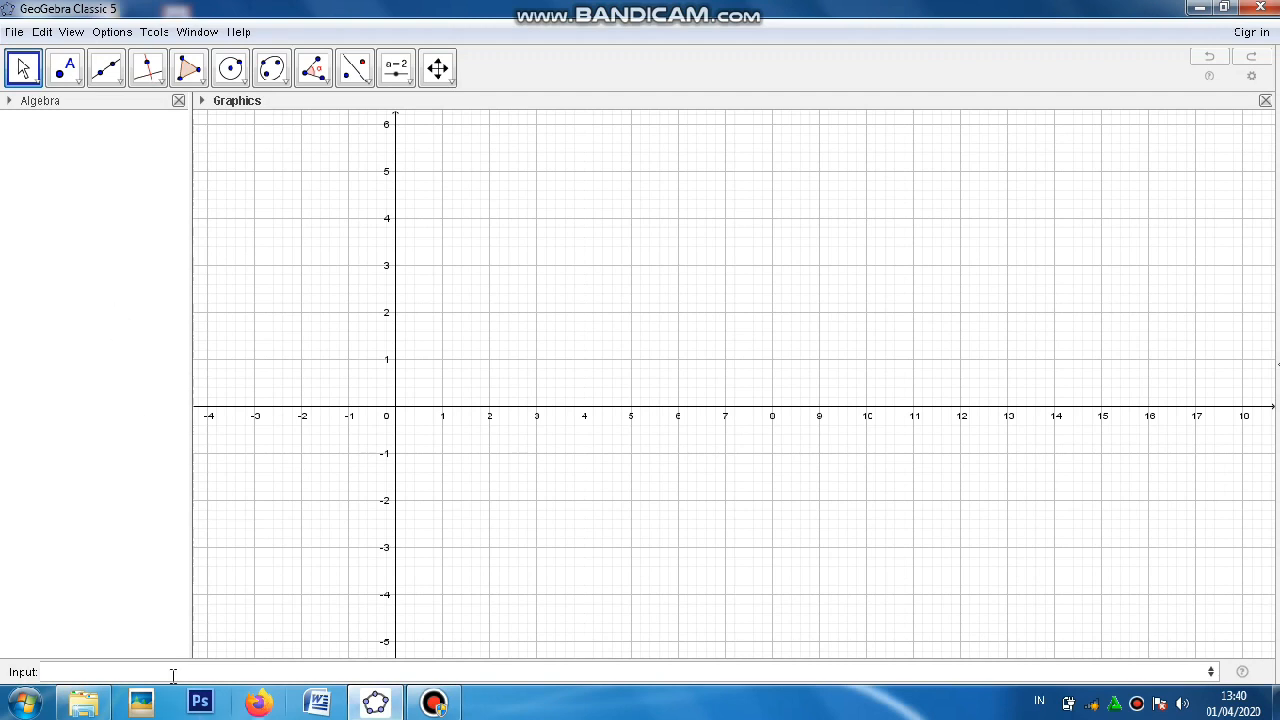
Step: Plot the parabola y = x^2 + 5x + 1 in the empty construction
left_click(255, 670)
type("y =")
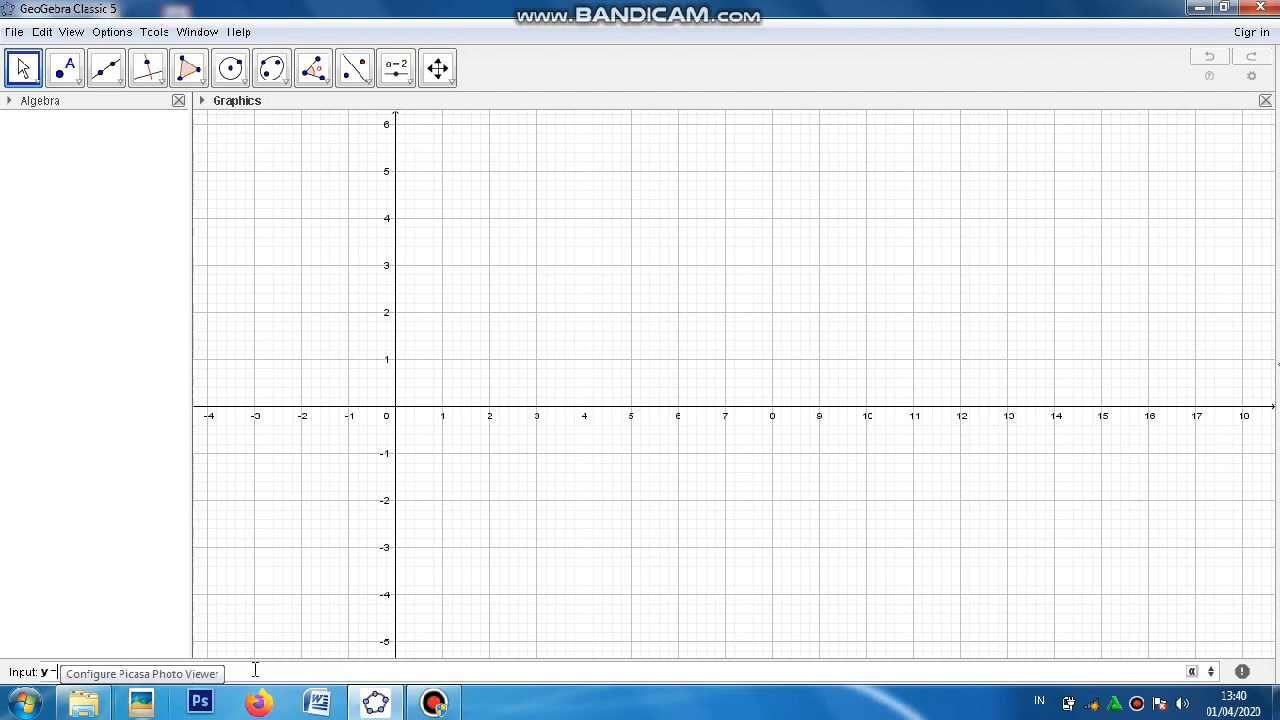
type(" -")
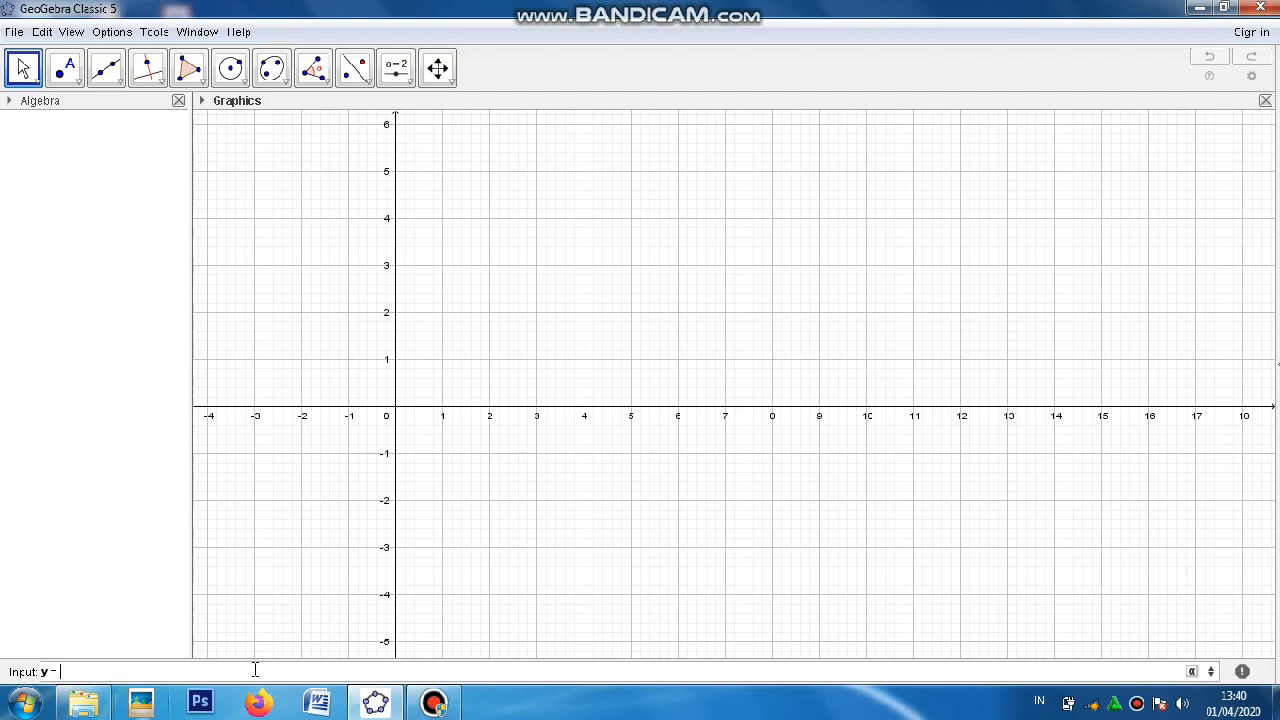
type(" x^")
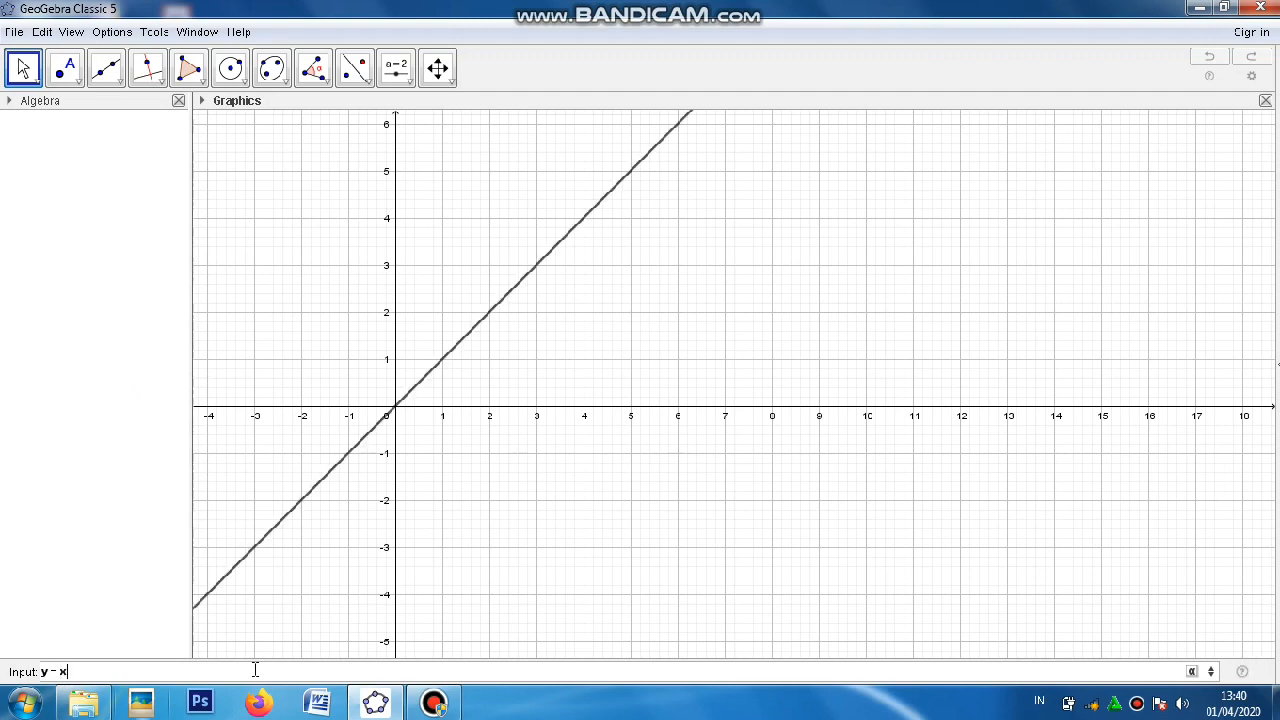
type("2")
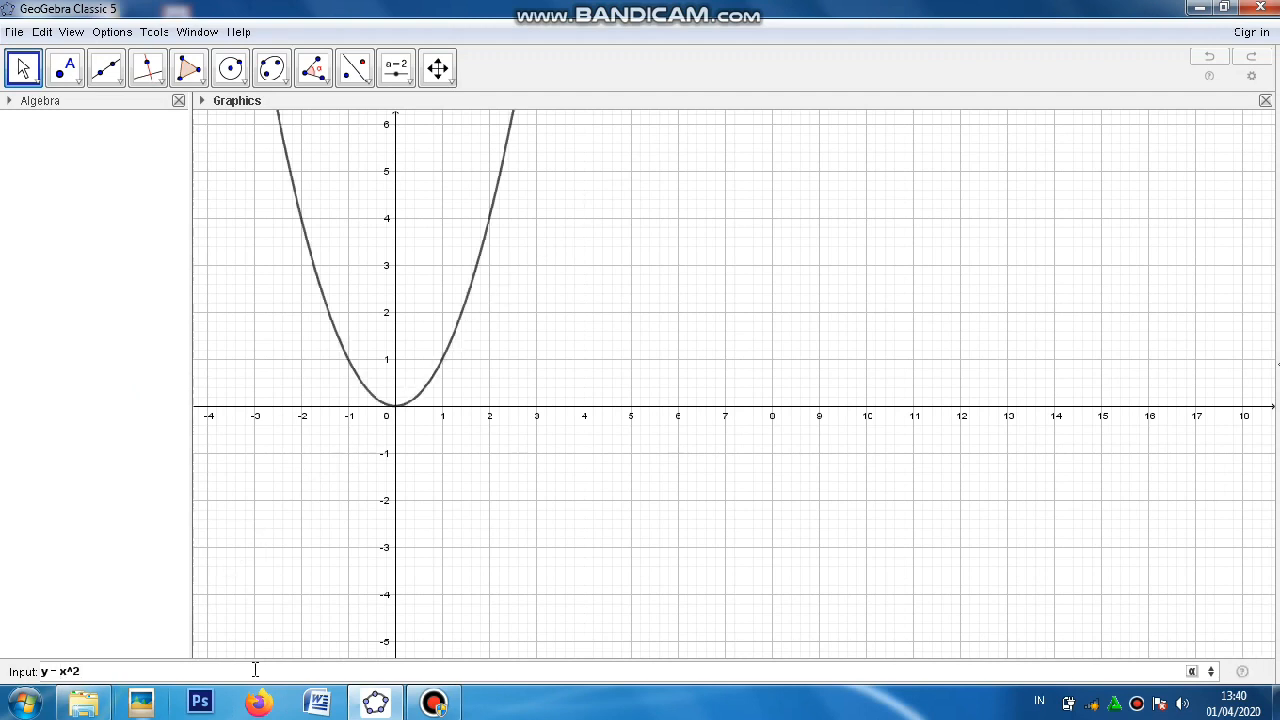
type(" + 5x")
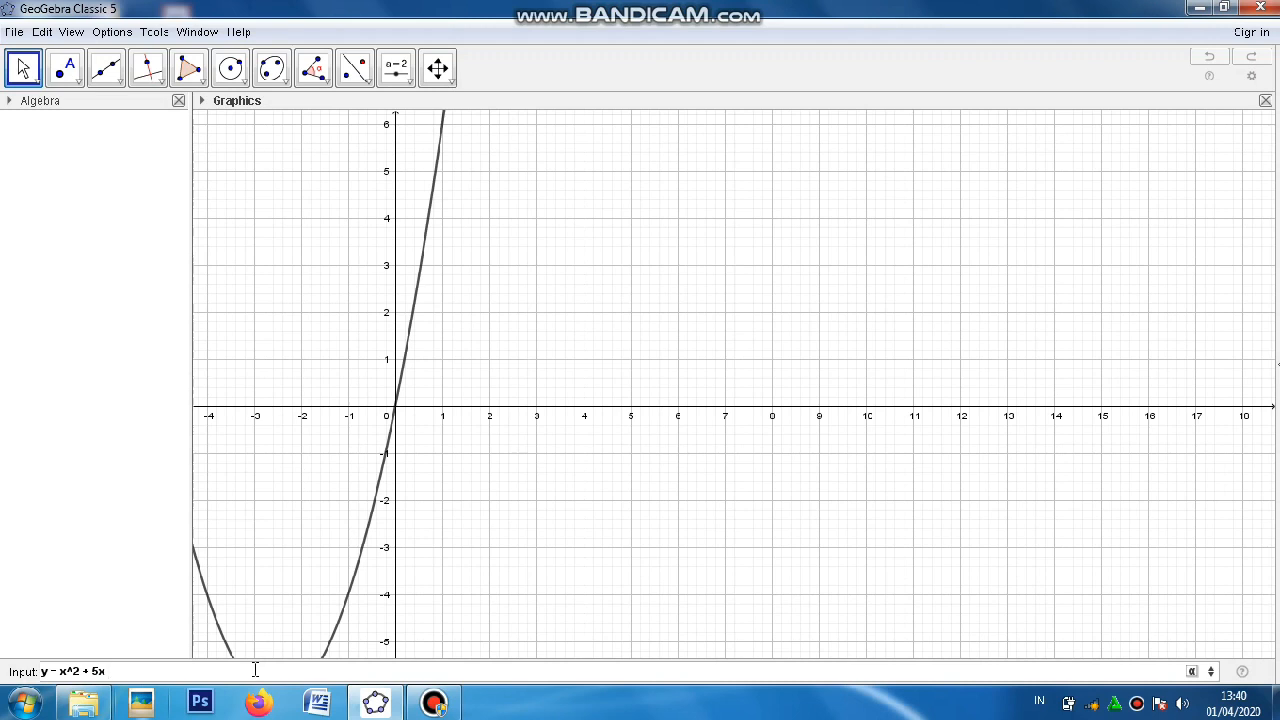
type(" + 1")
key("Return")
Step: Add a second parabola, y = -x^2 - 4x - 3, to the same graph
type("y")
type("=")
key("BackSpace")
type("=")
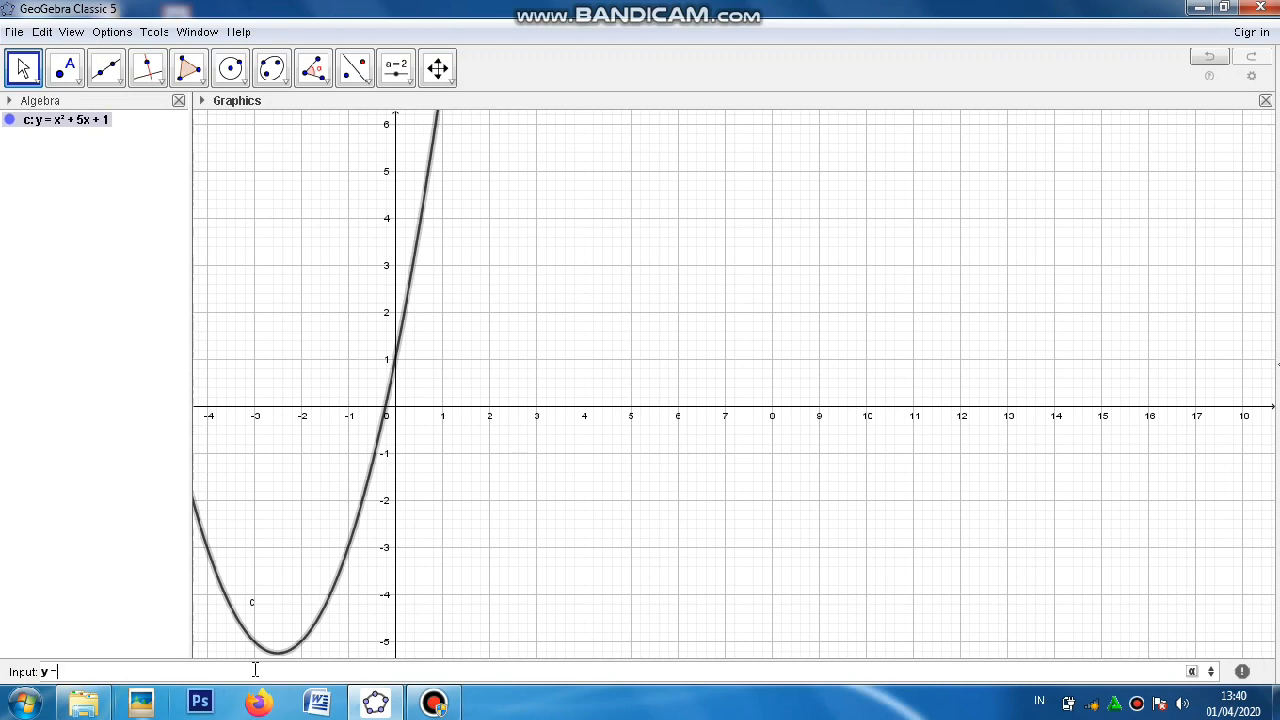
type(" -x^")
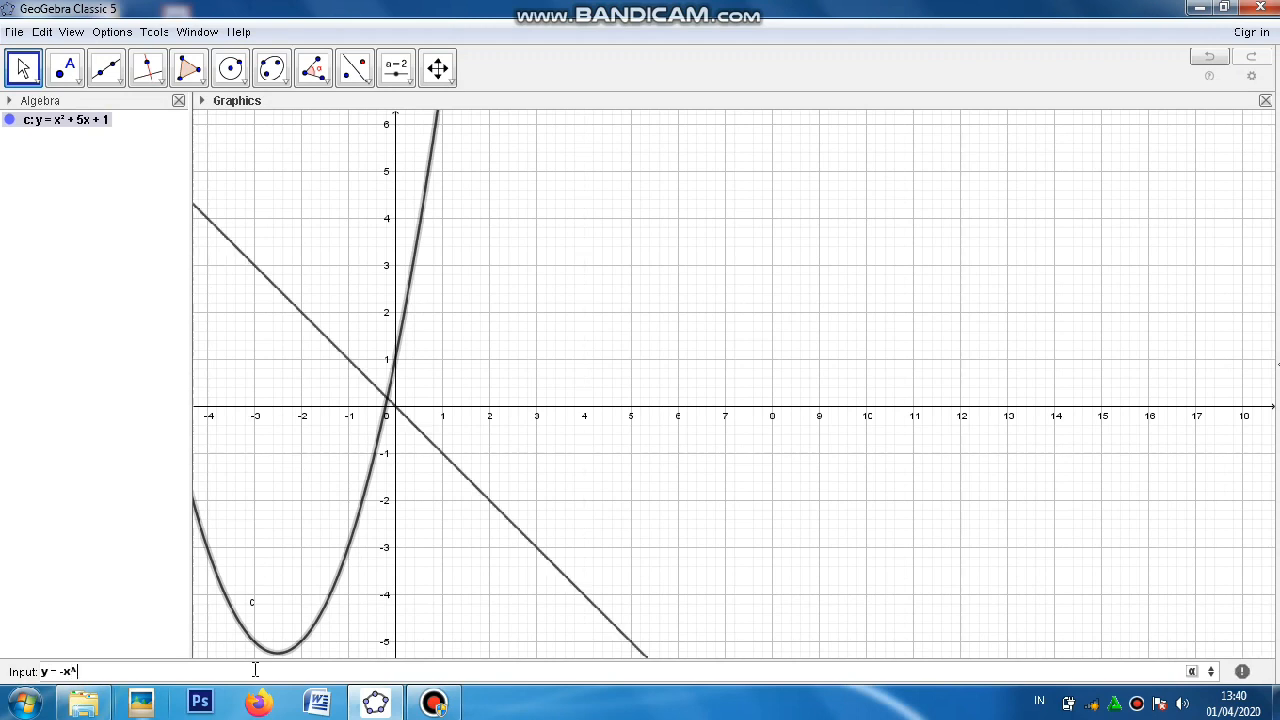
type("2")
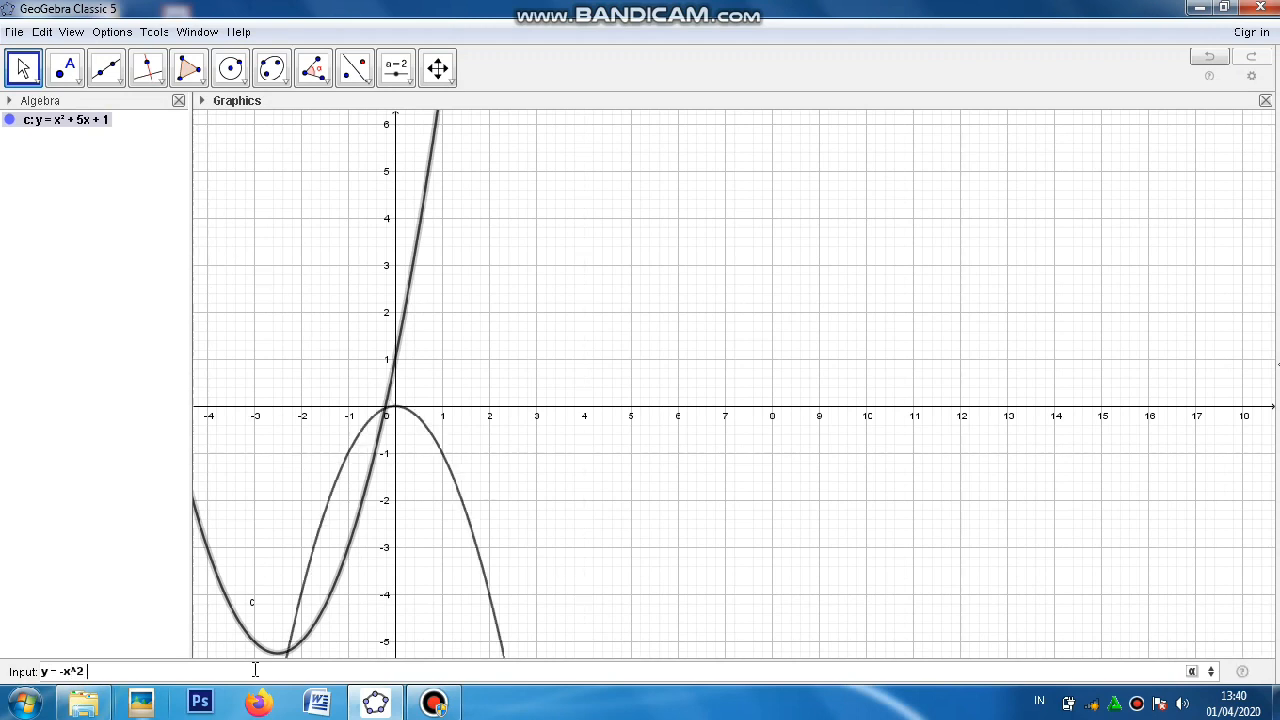
type(" -4x")
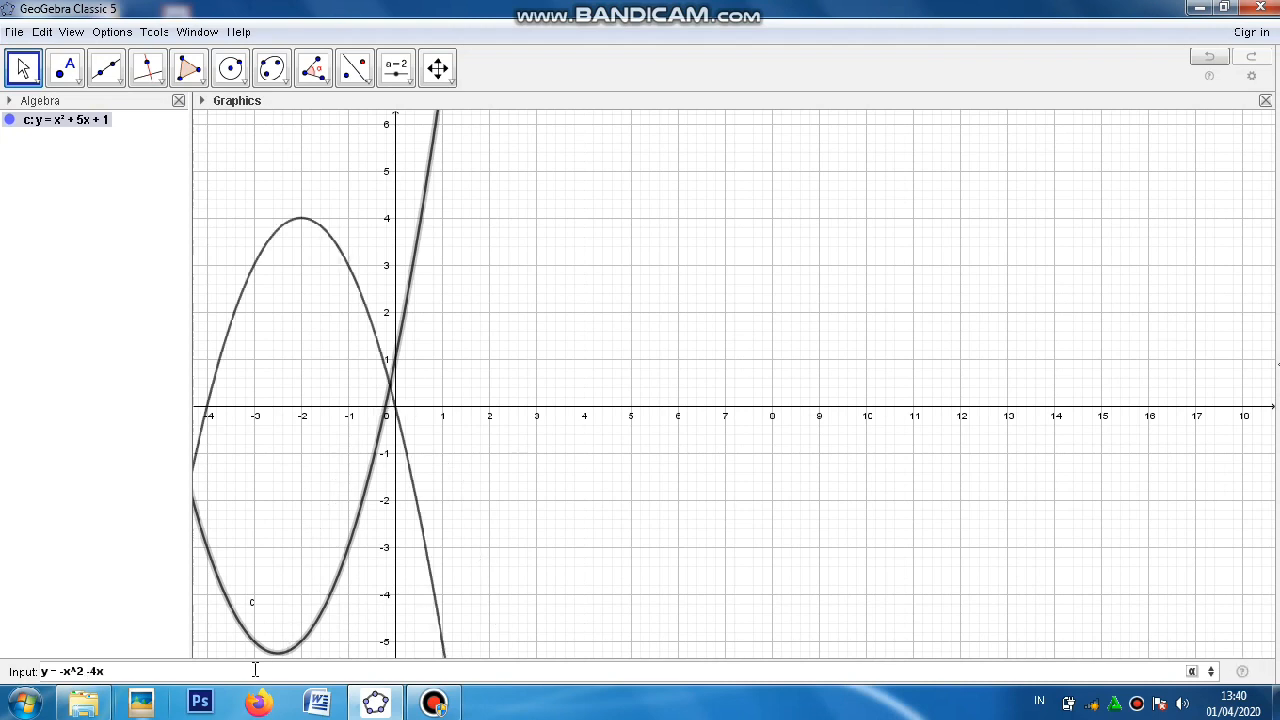
type(" -")
type("3")
key("Return")
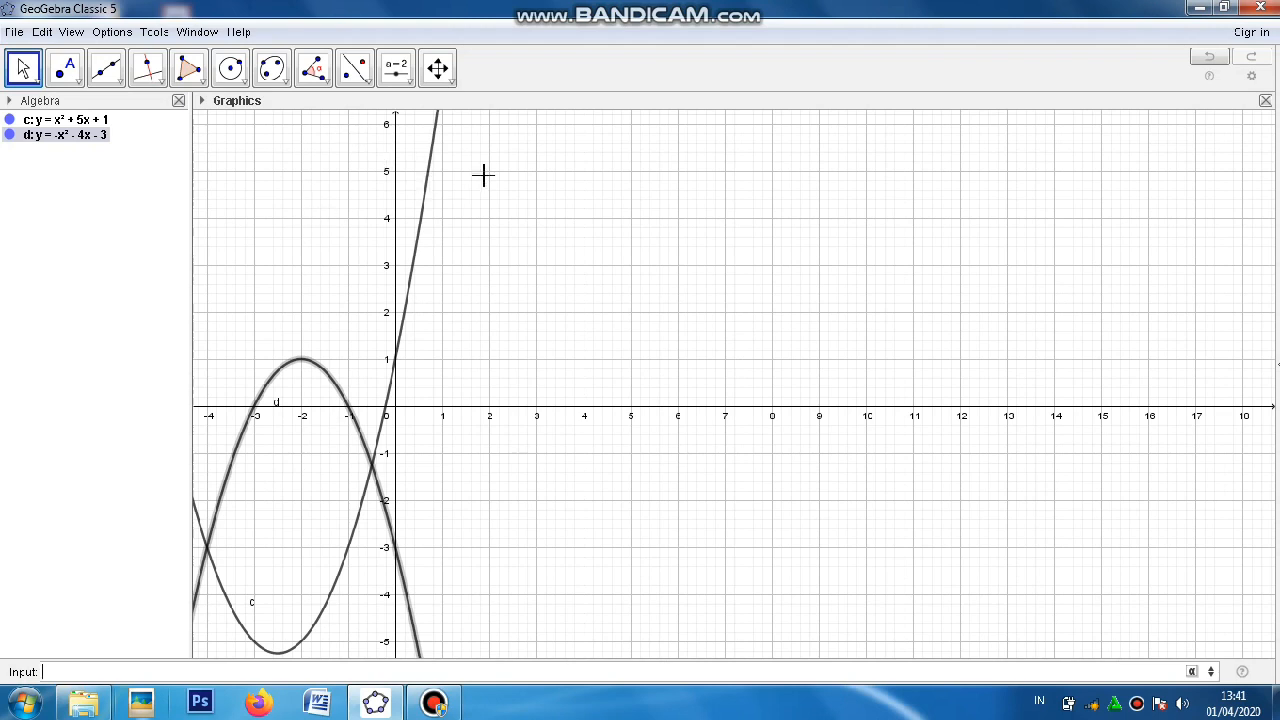
Step: Mark the intersection points of the two parabolas with the Intersect tool
left_click(441, 67)
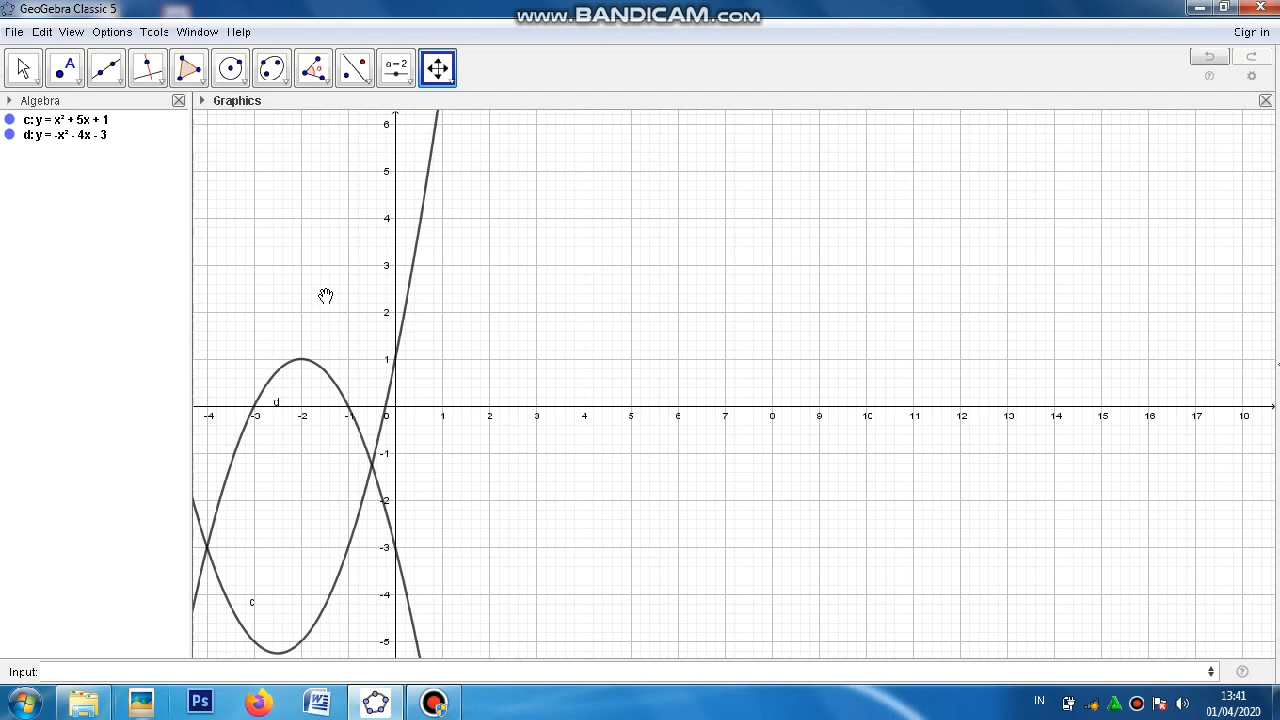
left_click_drag(326, 297, 774, 260)
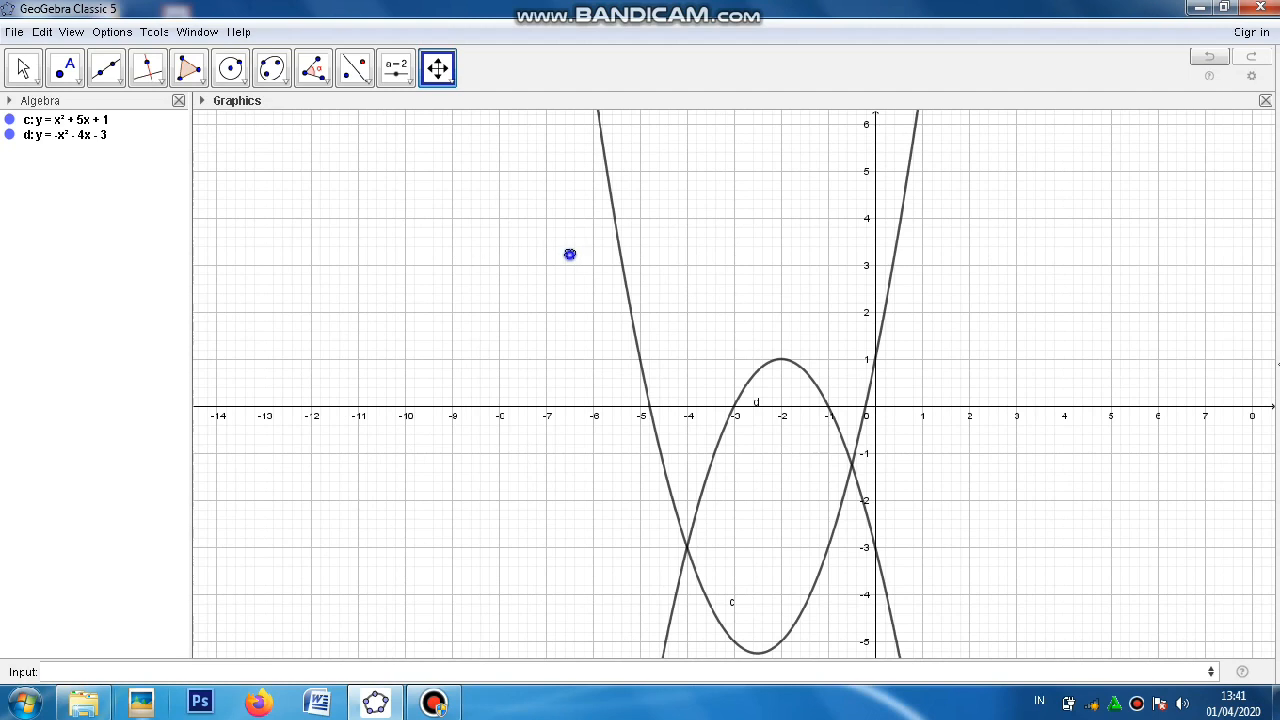
left_click_drag(569, 255, 463, 269)
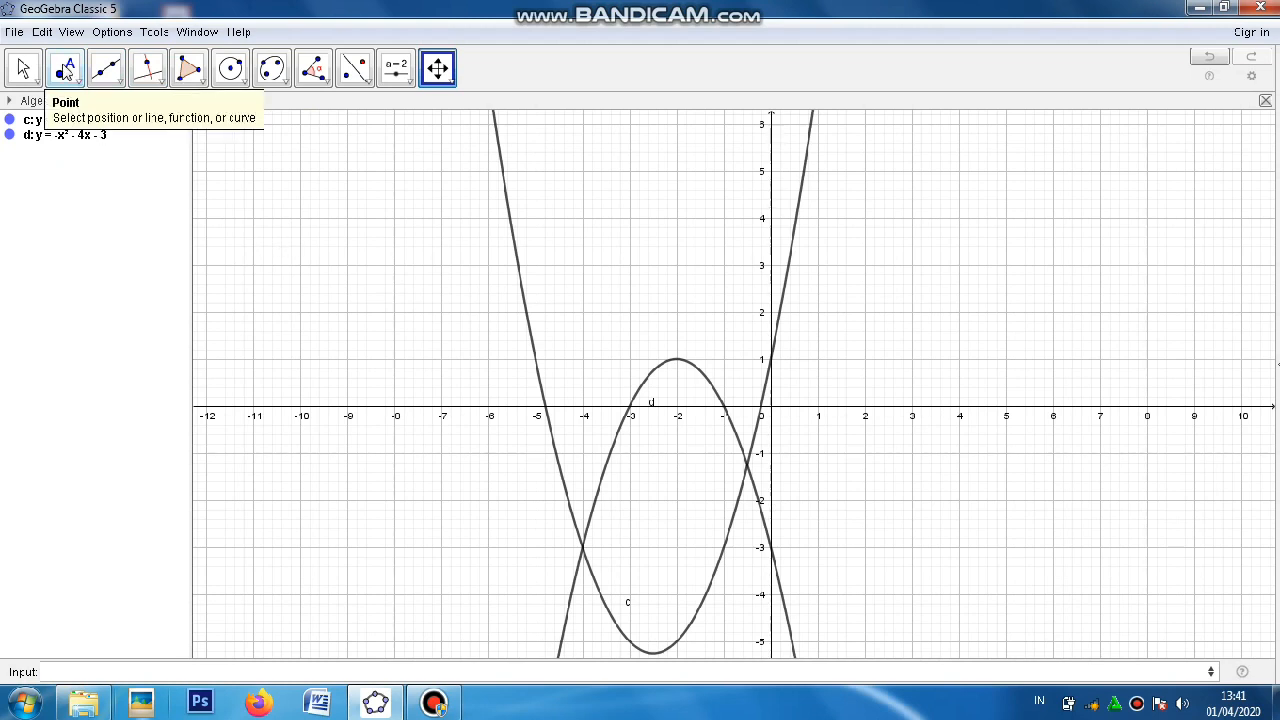
left_click(65, 72)
left_click(65, 72)
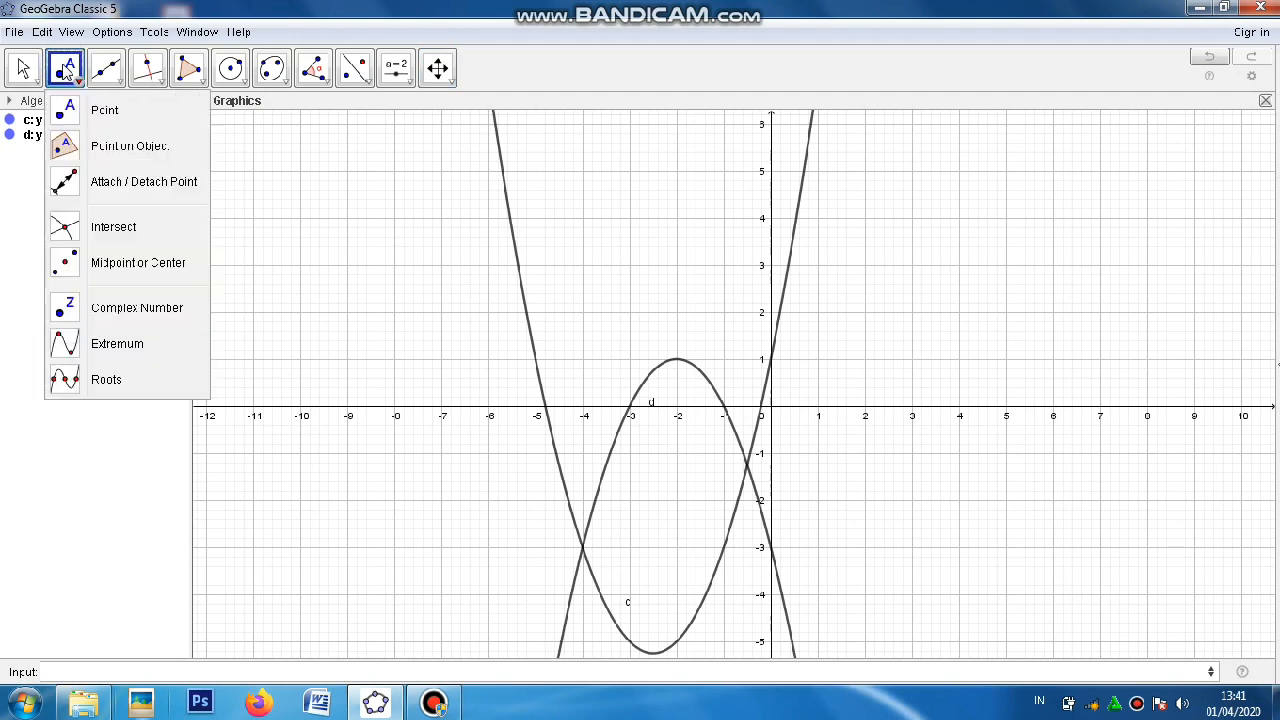
left_click(113, 227)
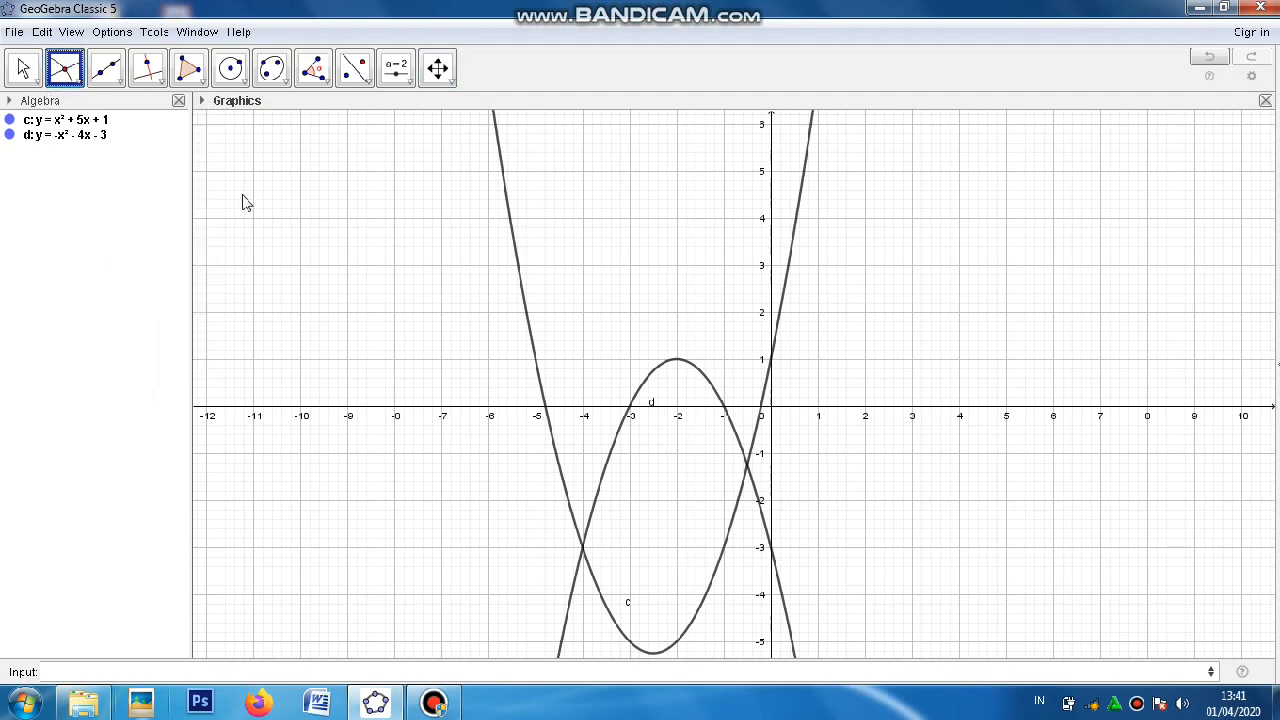
left_click(519, 270)
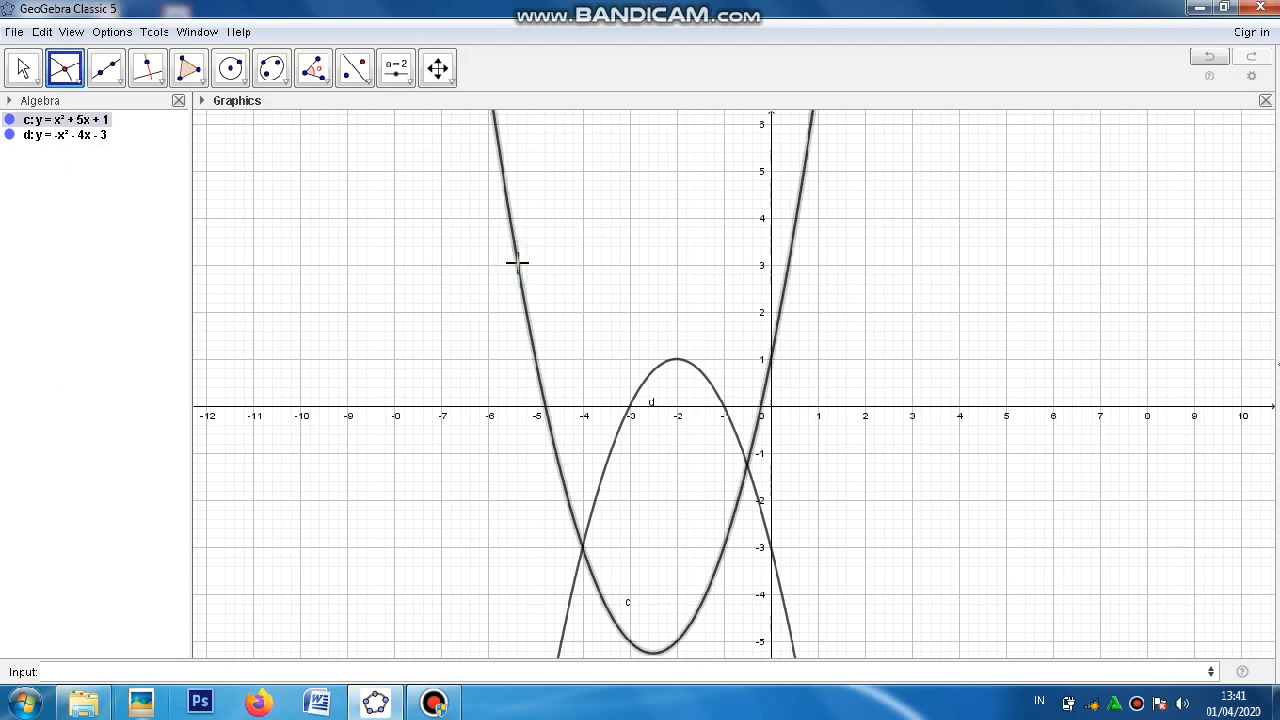
left_click(608, 454)
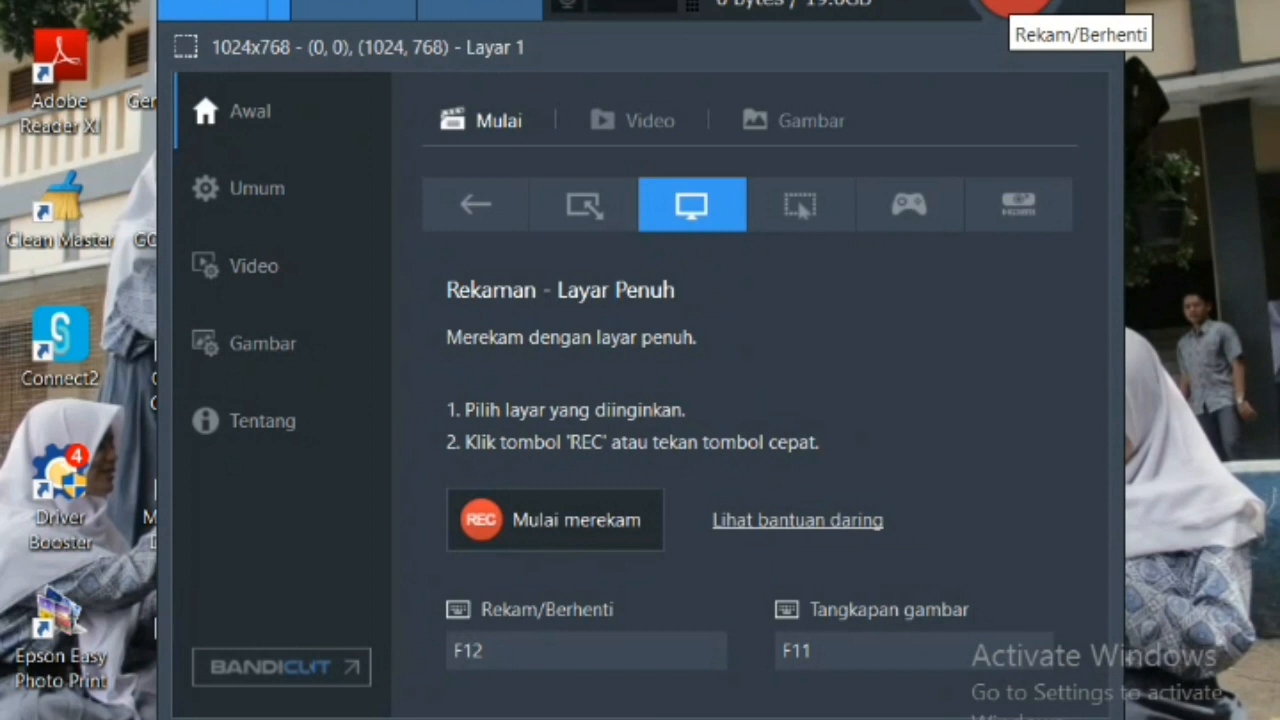
left_click(1013, 6)
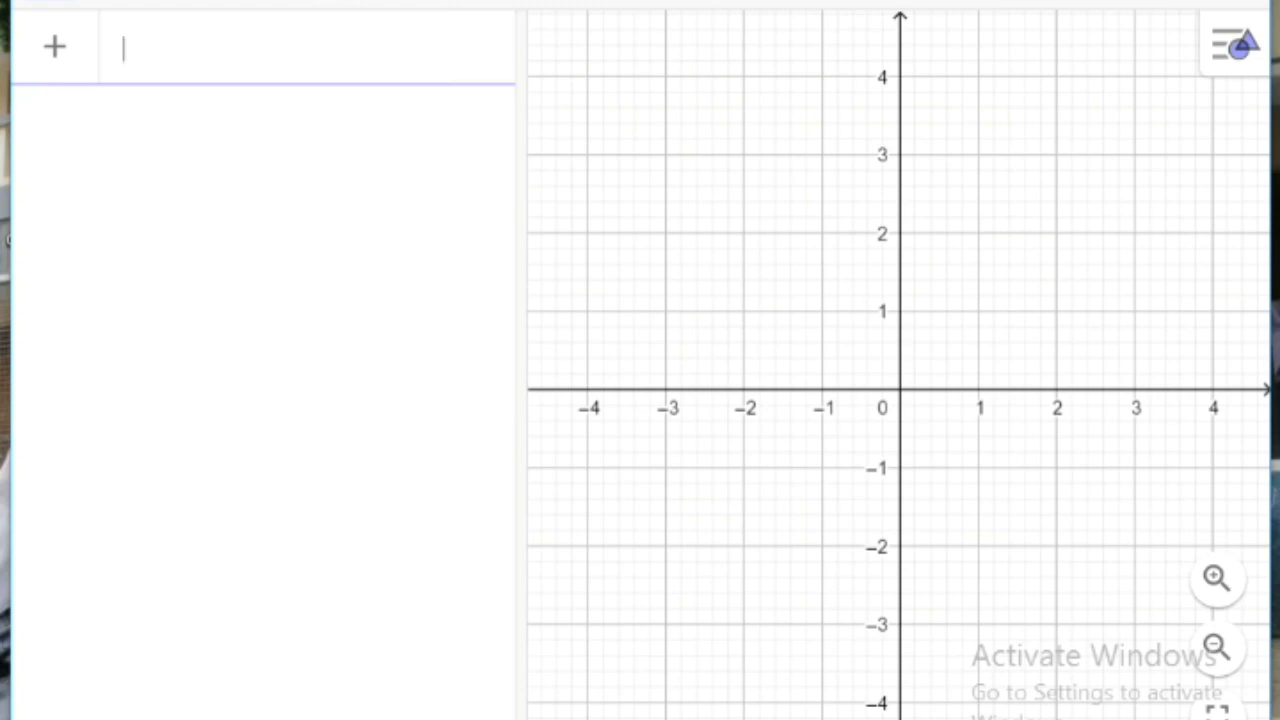
Step: Enter the two-variable function 60000x + 80000y in GeoGebra's empty algebra list
type("60000x ")
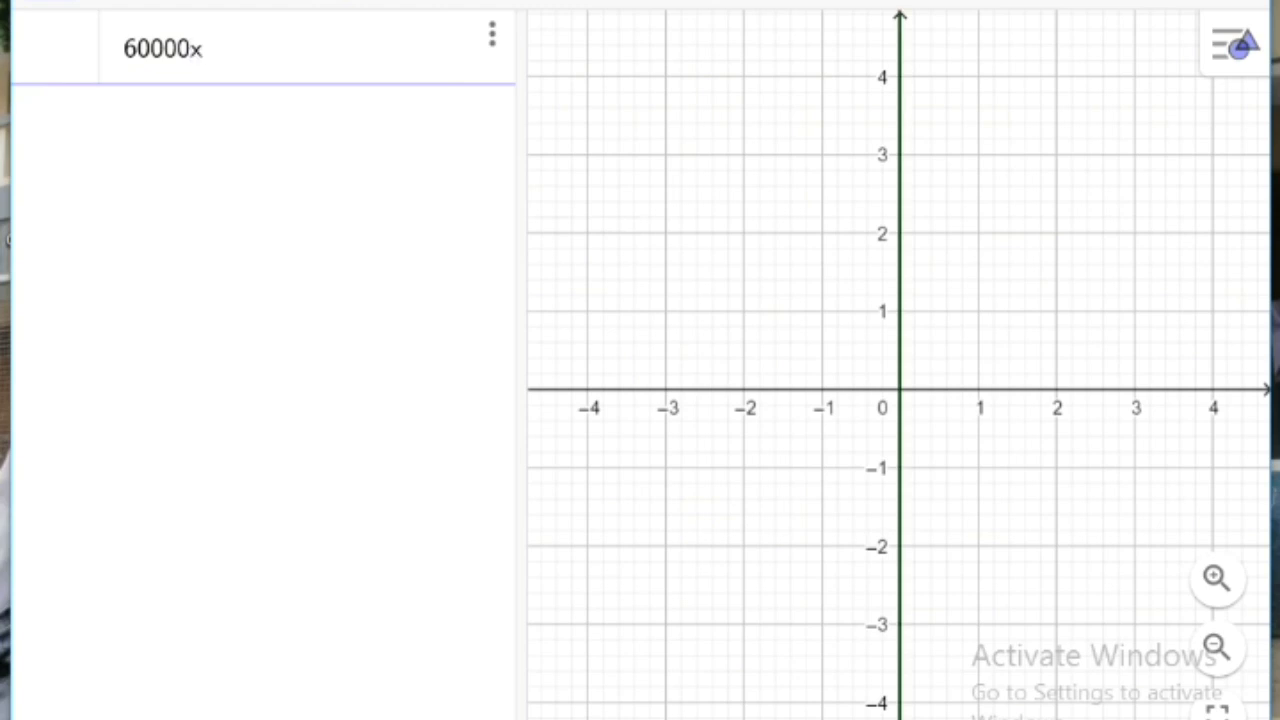
type("+ ")
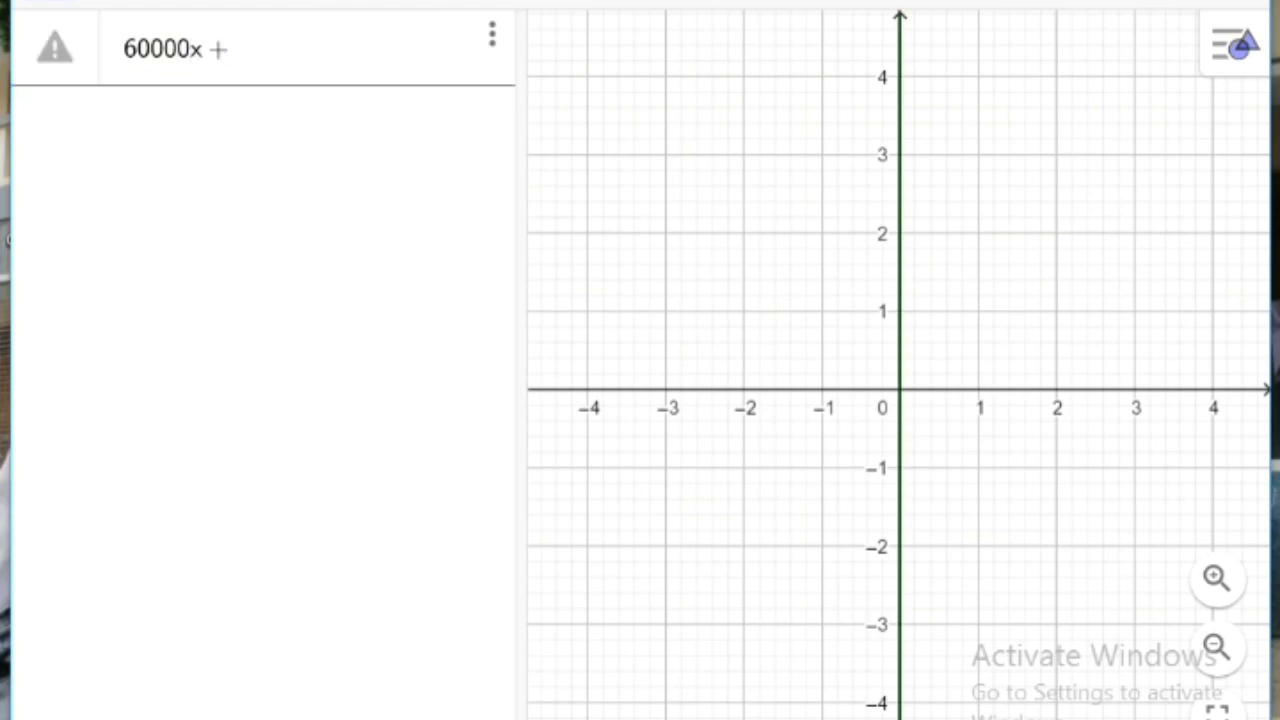
type("800")
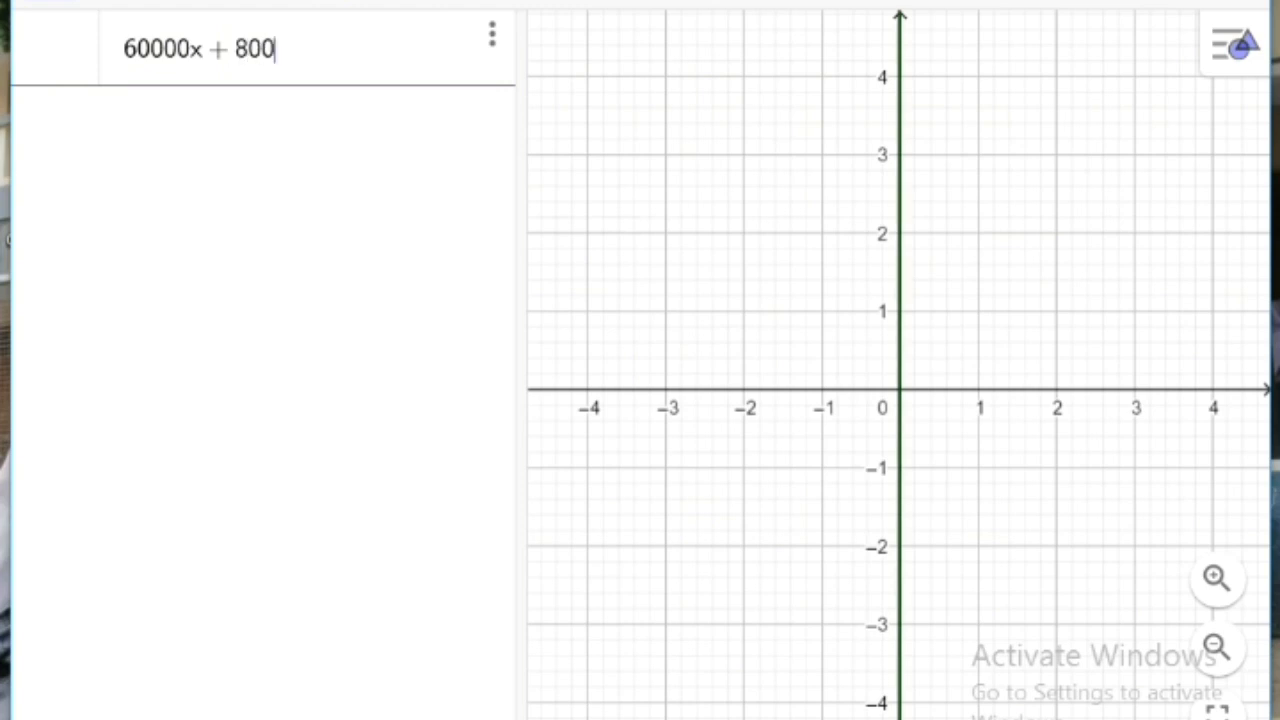
type("00y")
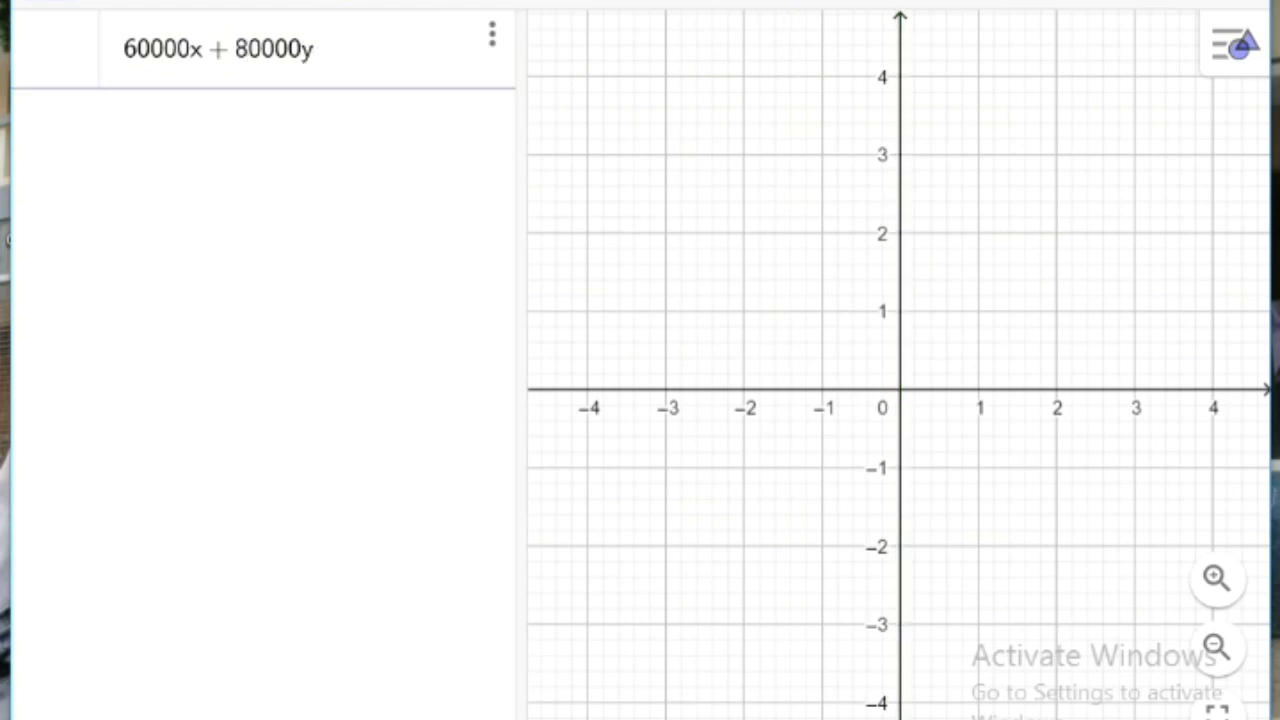
key("Return")
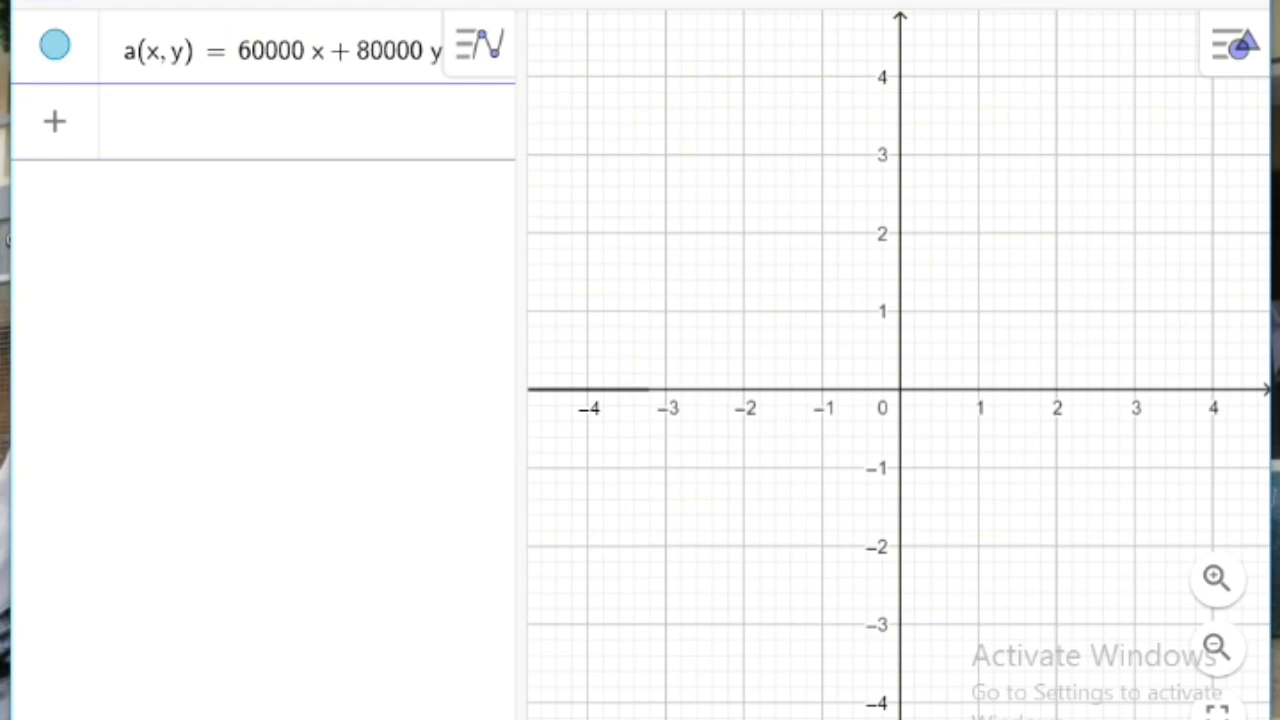
Step: Start a constraint in the next empty algebra row with the inequality 2x + 3y ≤ 60
type("2x + ")
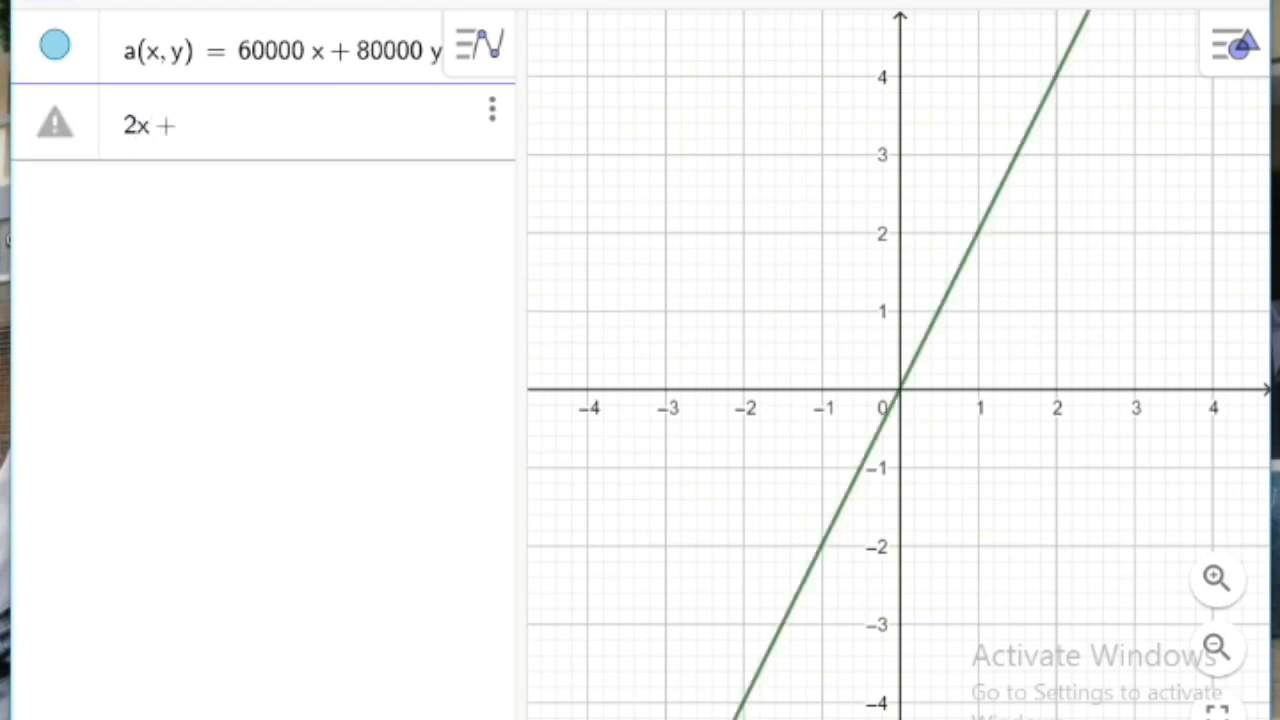
type("3y")
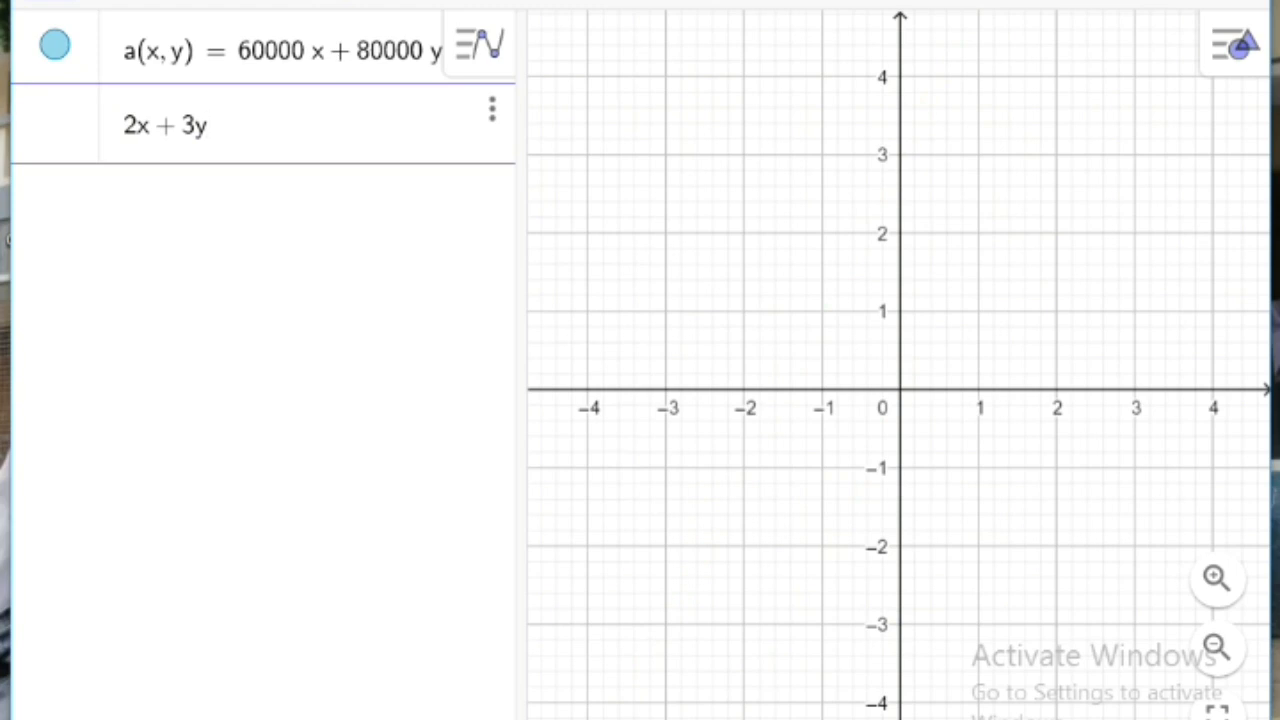
left_click(45, 715)
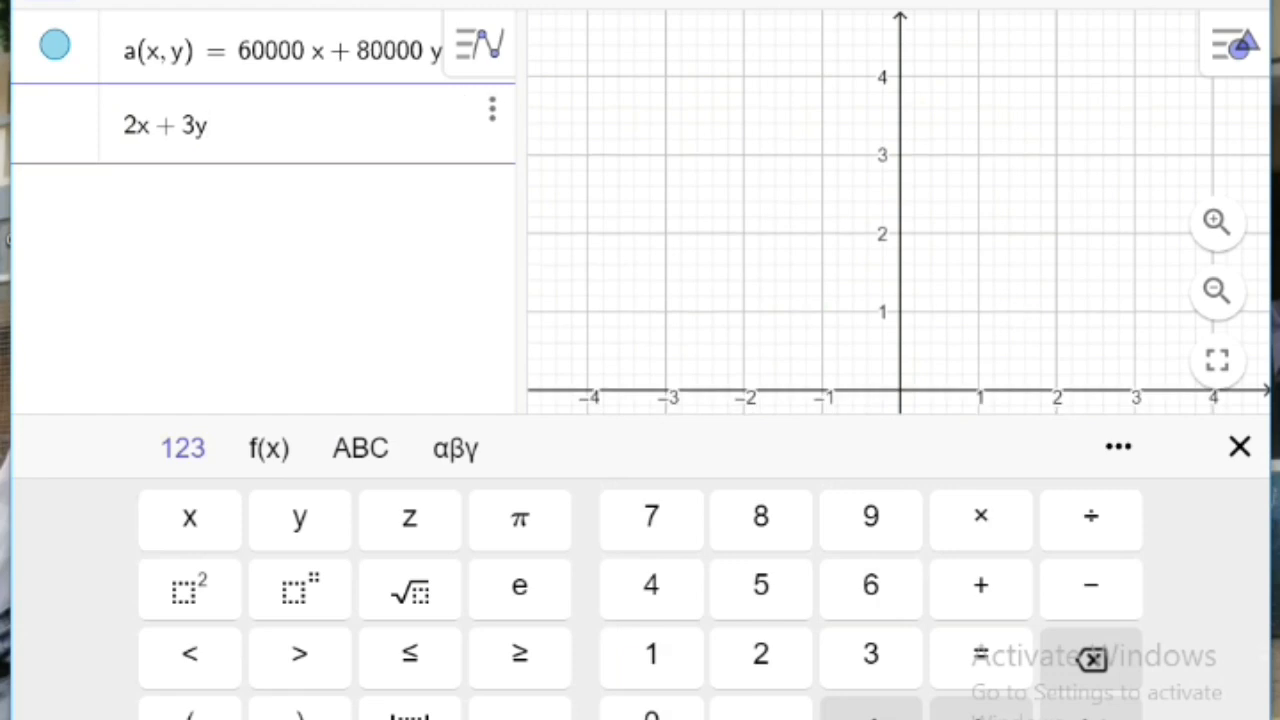
left_click(410, 653)
type("60")
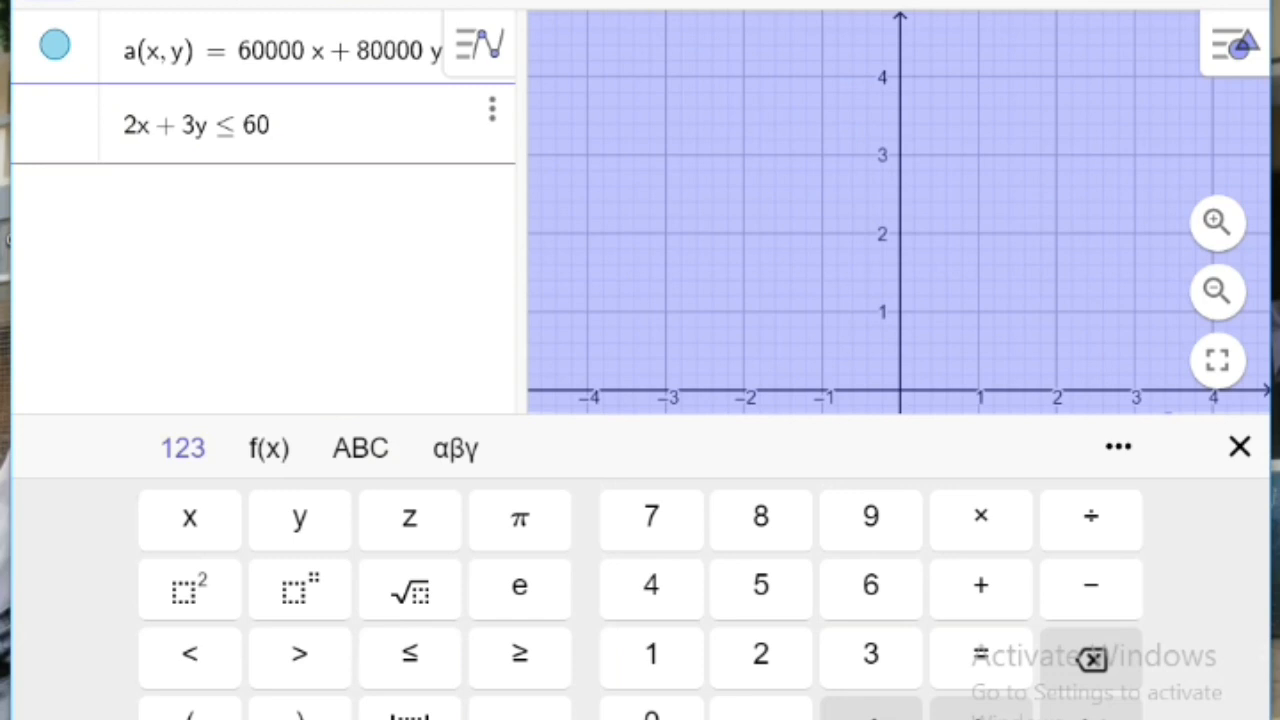
Step: Extend the constraint with a logical AND (∧) and the second inequality 3x + 2y ≤ 48
left_click(360, 448)
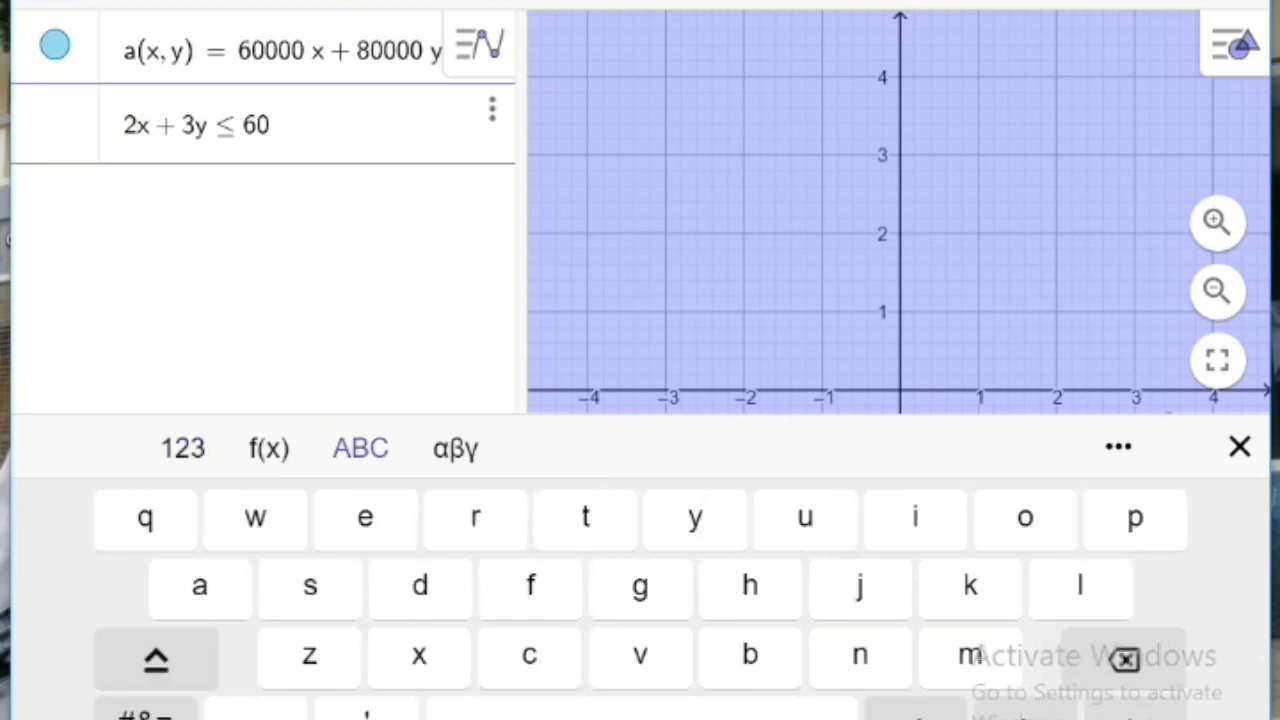
left_click(146, 714)
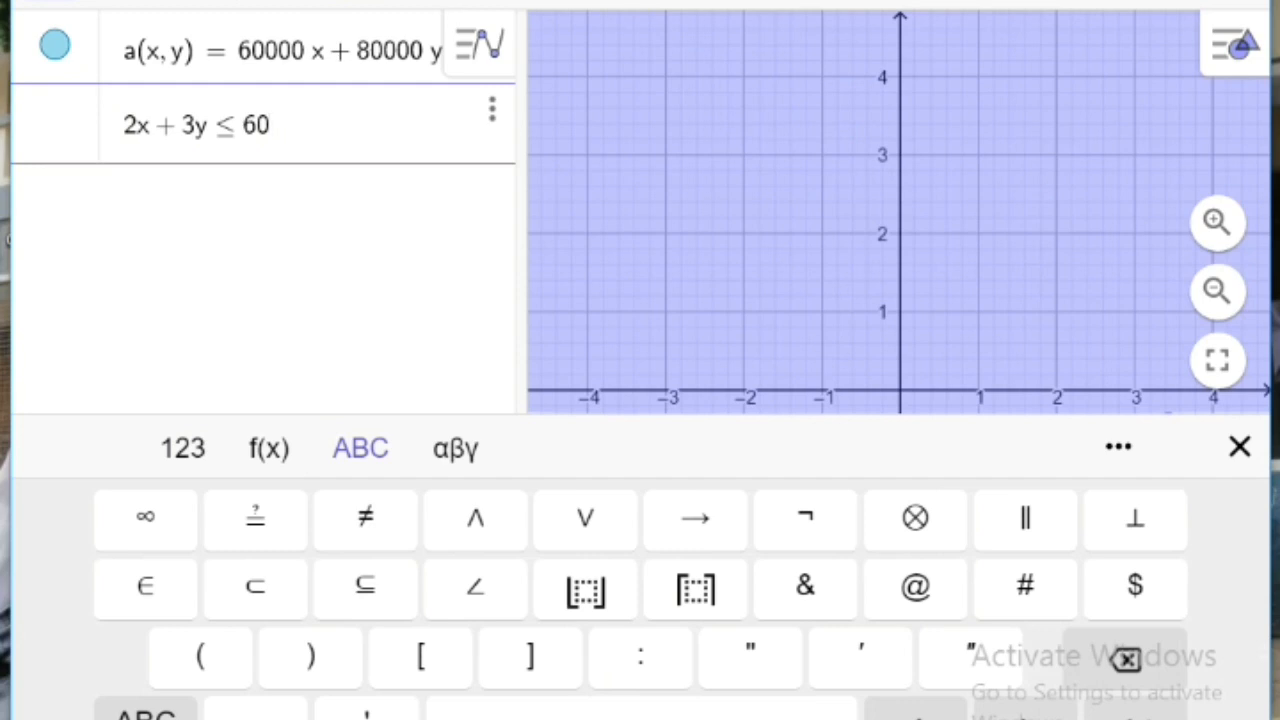
left_click(475, 517)
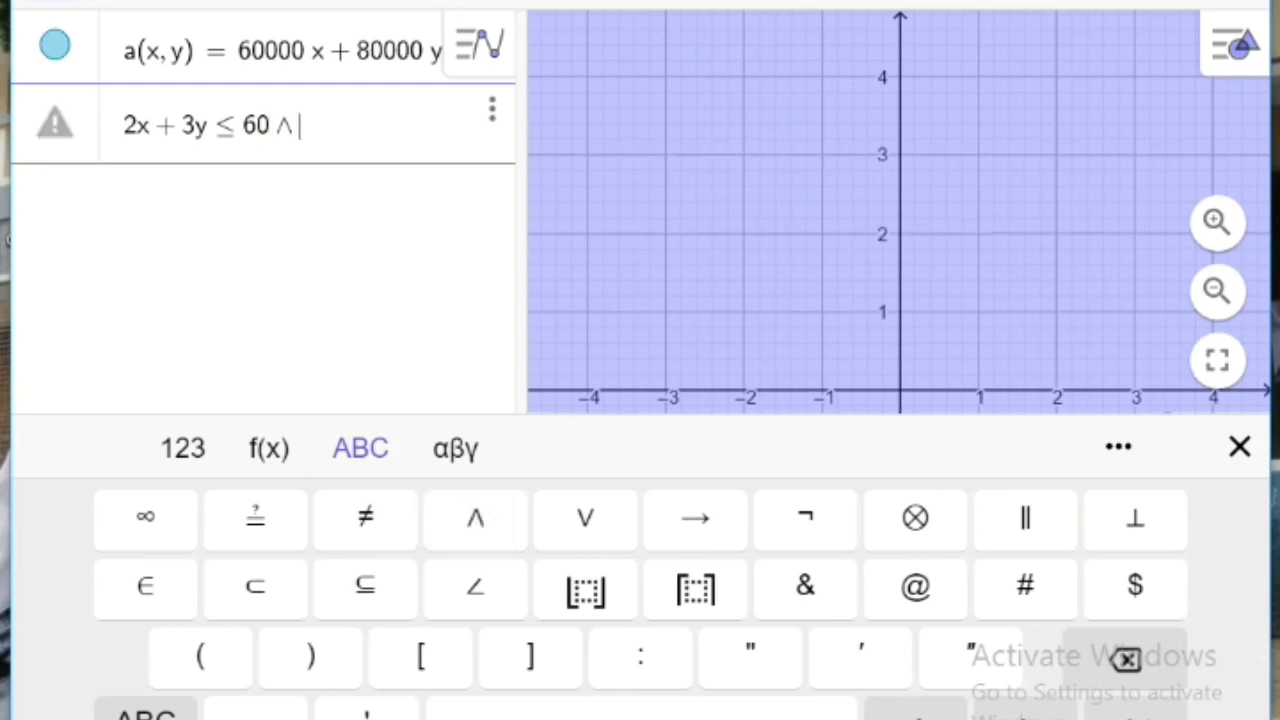
type("3x + ")
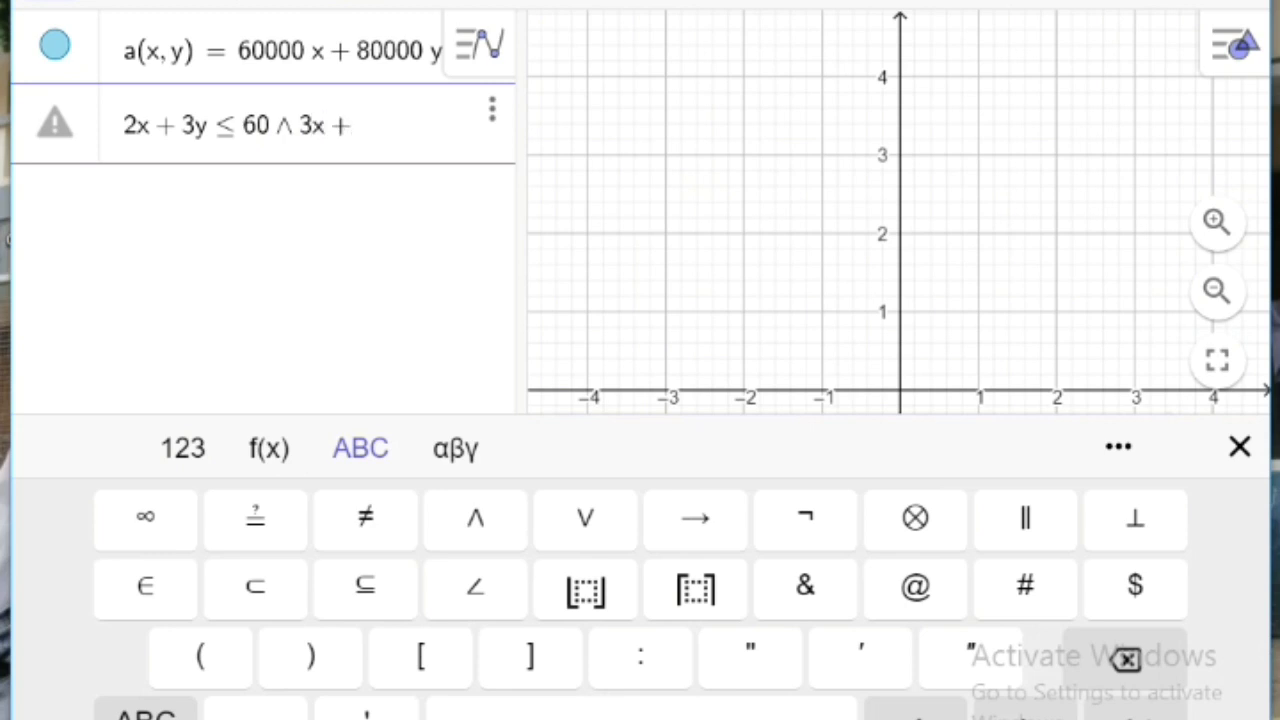
type("2y")
left_click(183, 448)
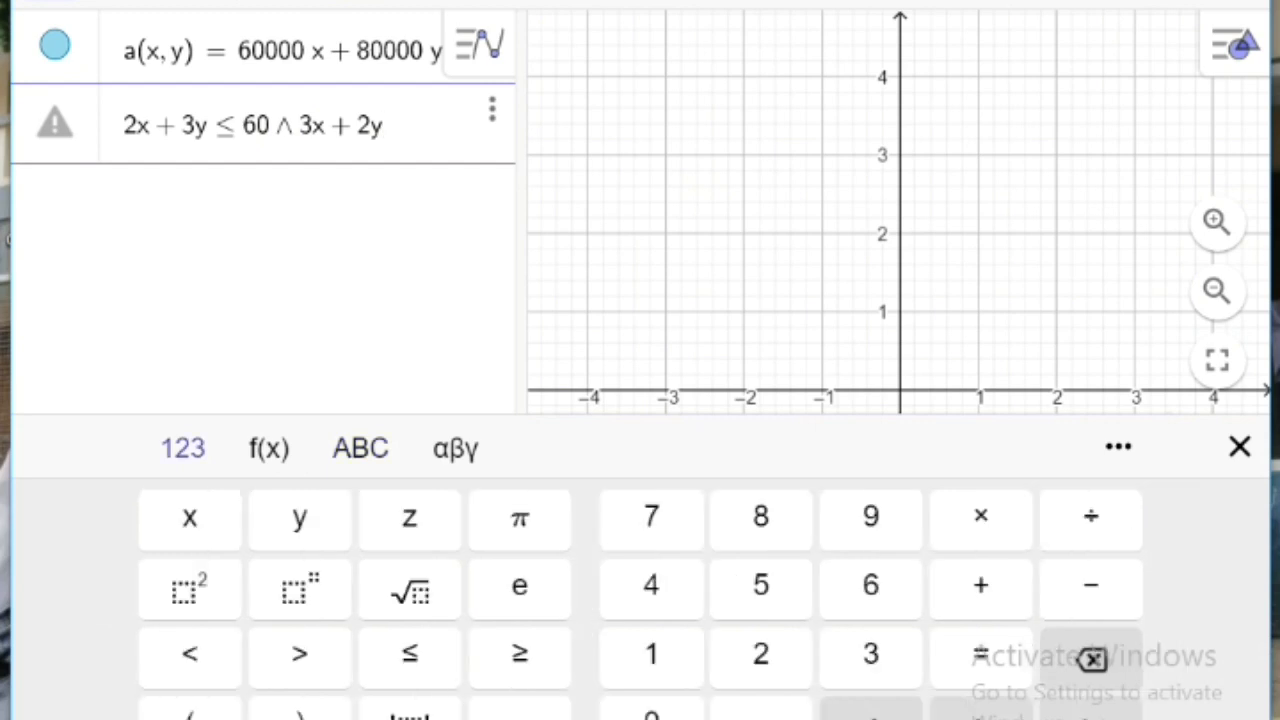
left_click(410, 653)
type("48")
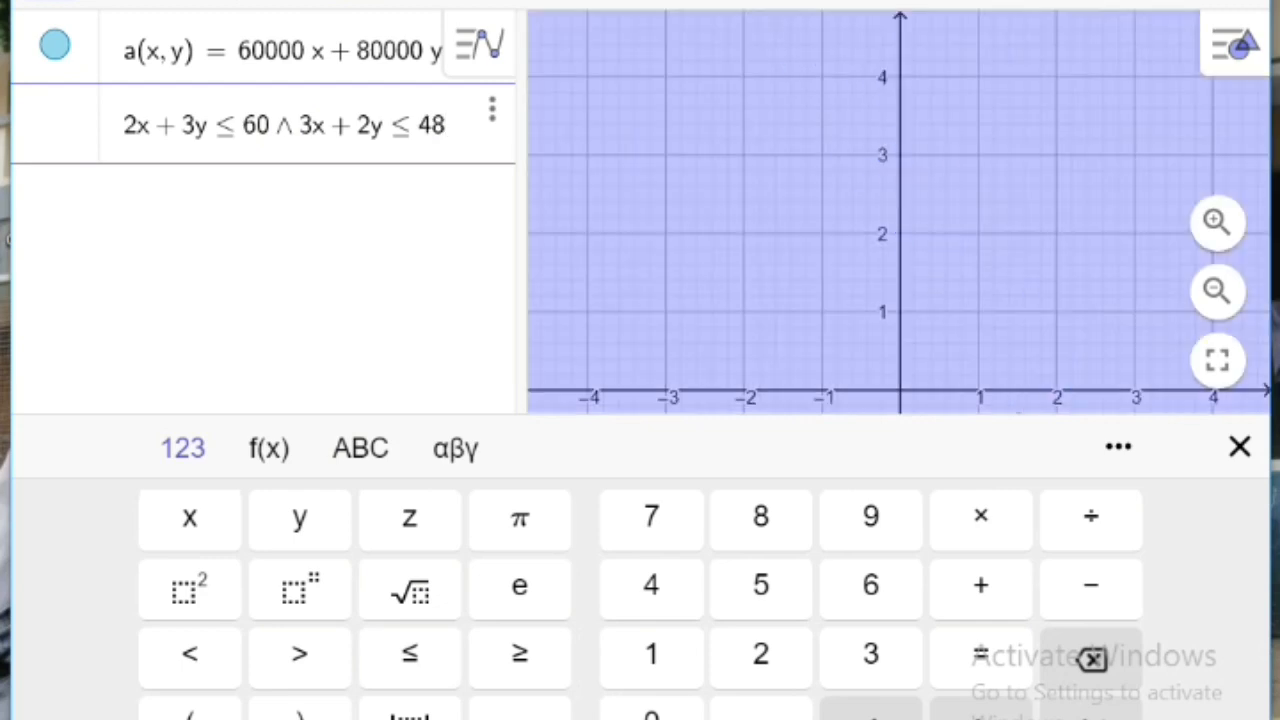
Step: Add the non-negativity condition ∧ x ≥ 0 to the end of the combined inequality
left_click(360, 448)
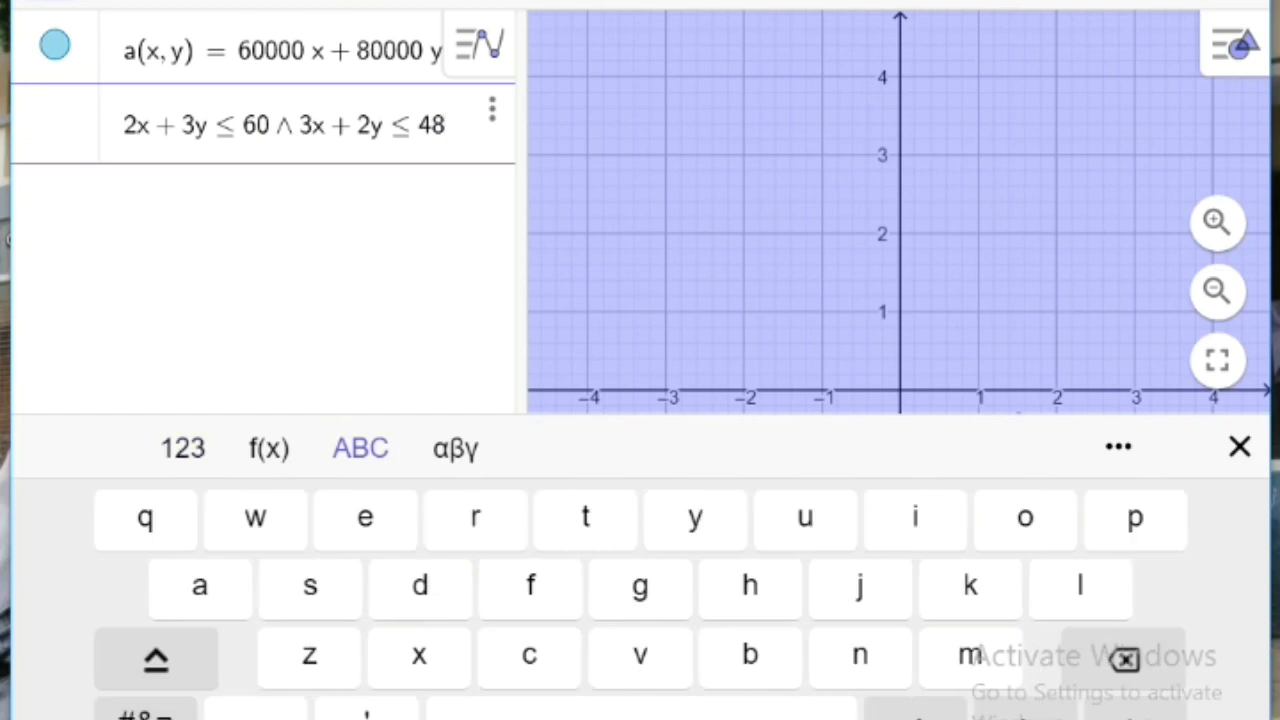
left_click(146, 713)
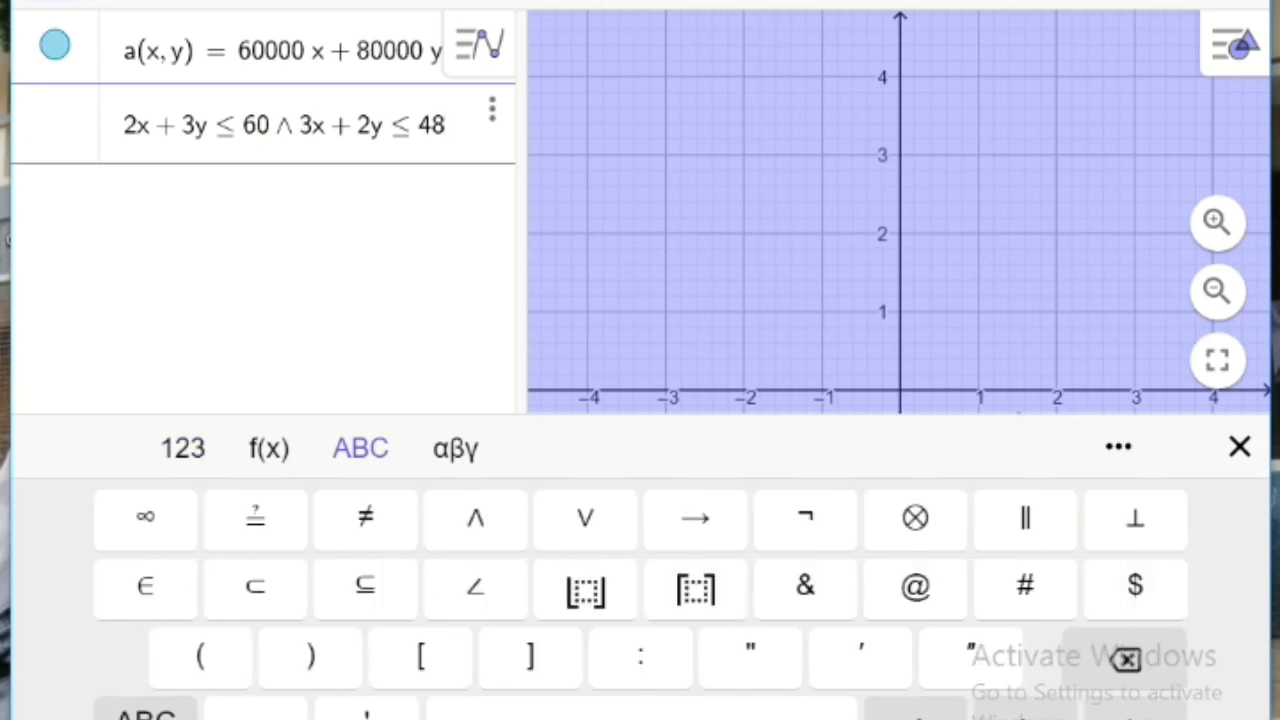
left_click(475, 517)
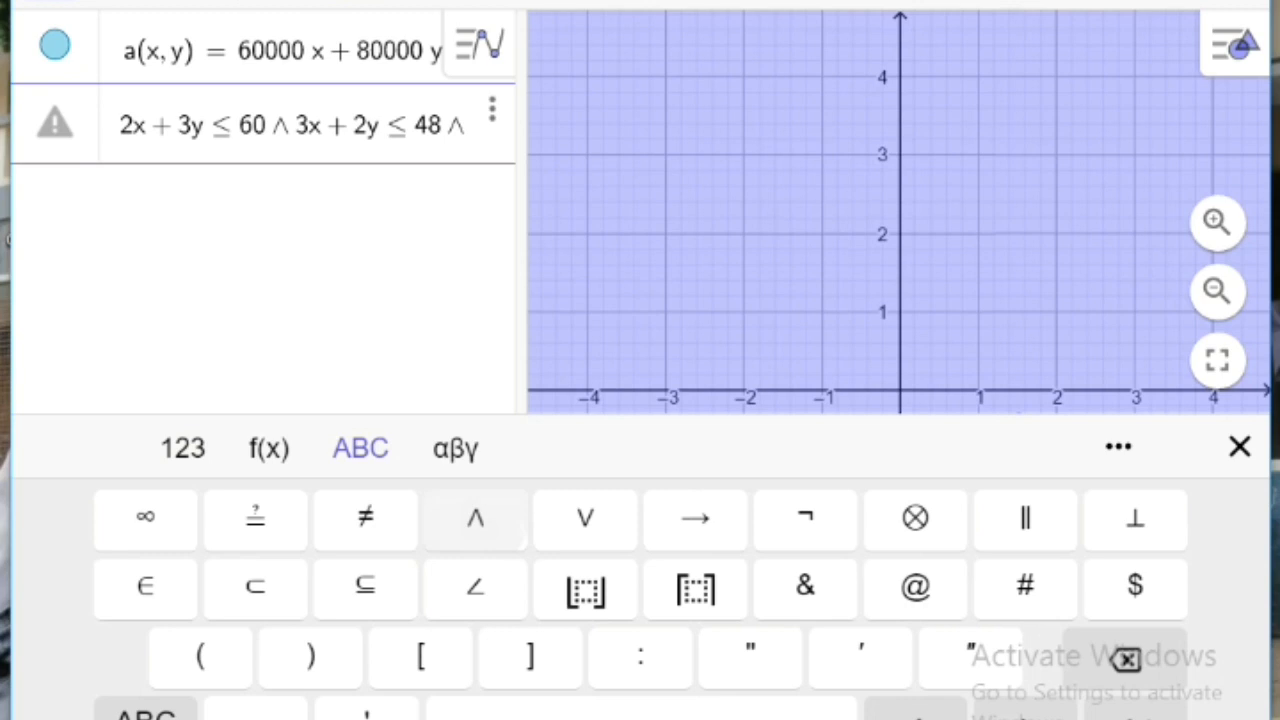
type("x")
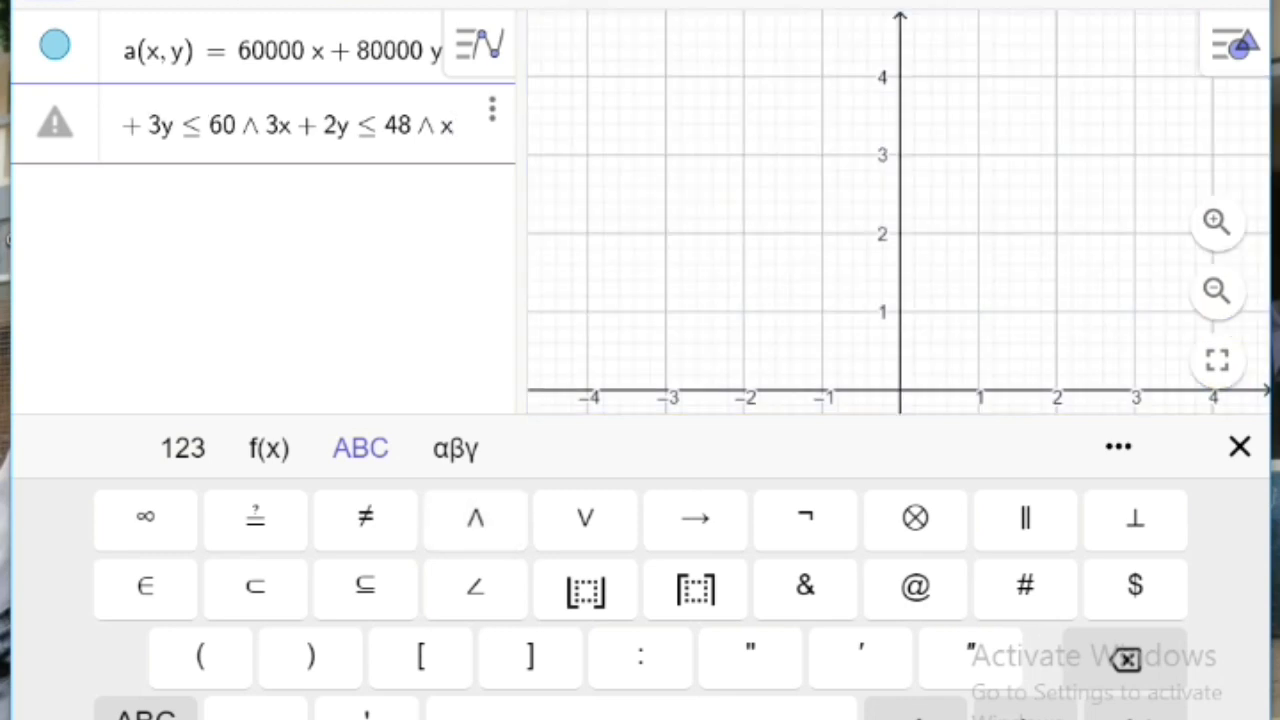
left_click(183, 448)
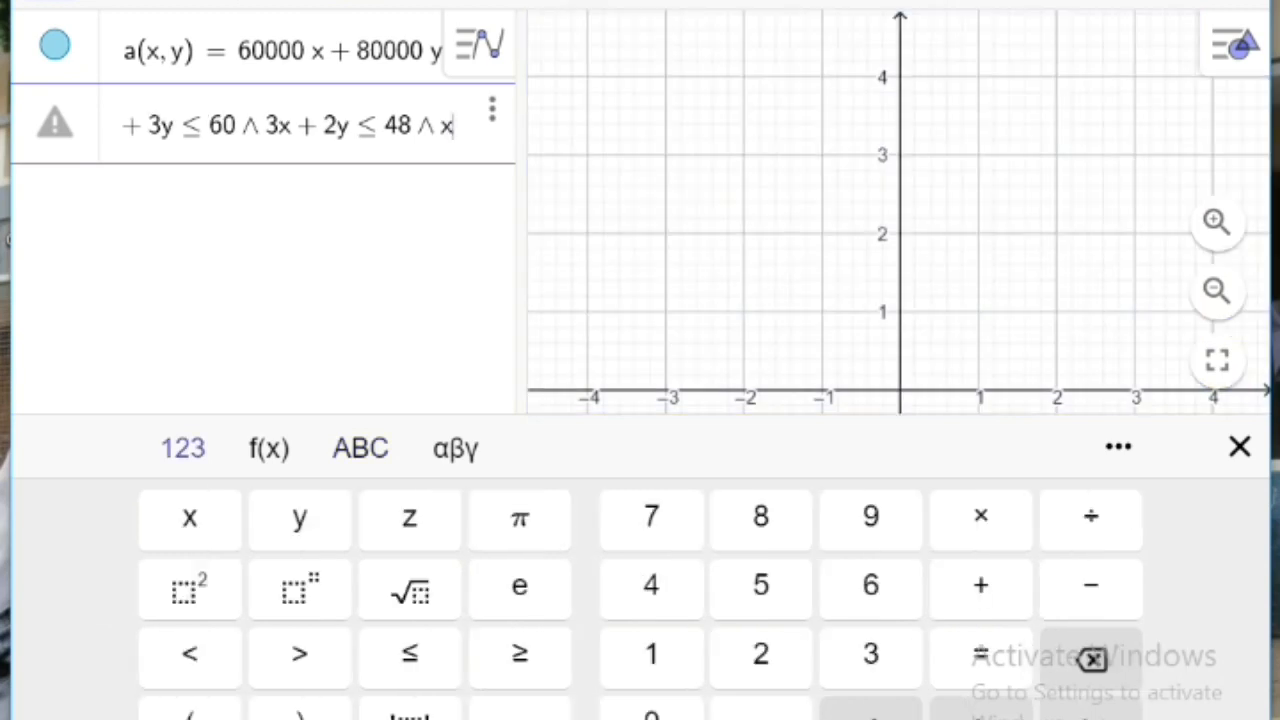
left_click(520, 653)
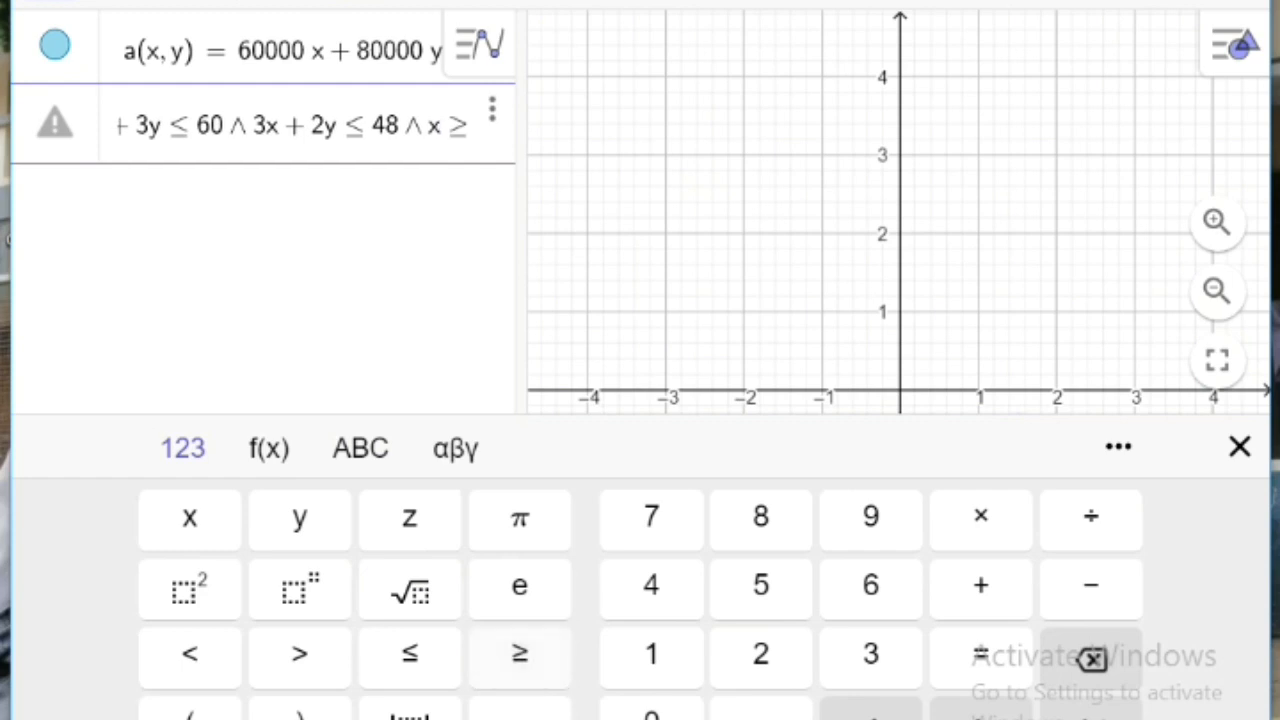
type("0")
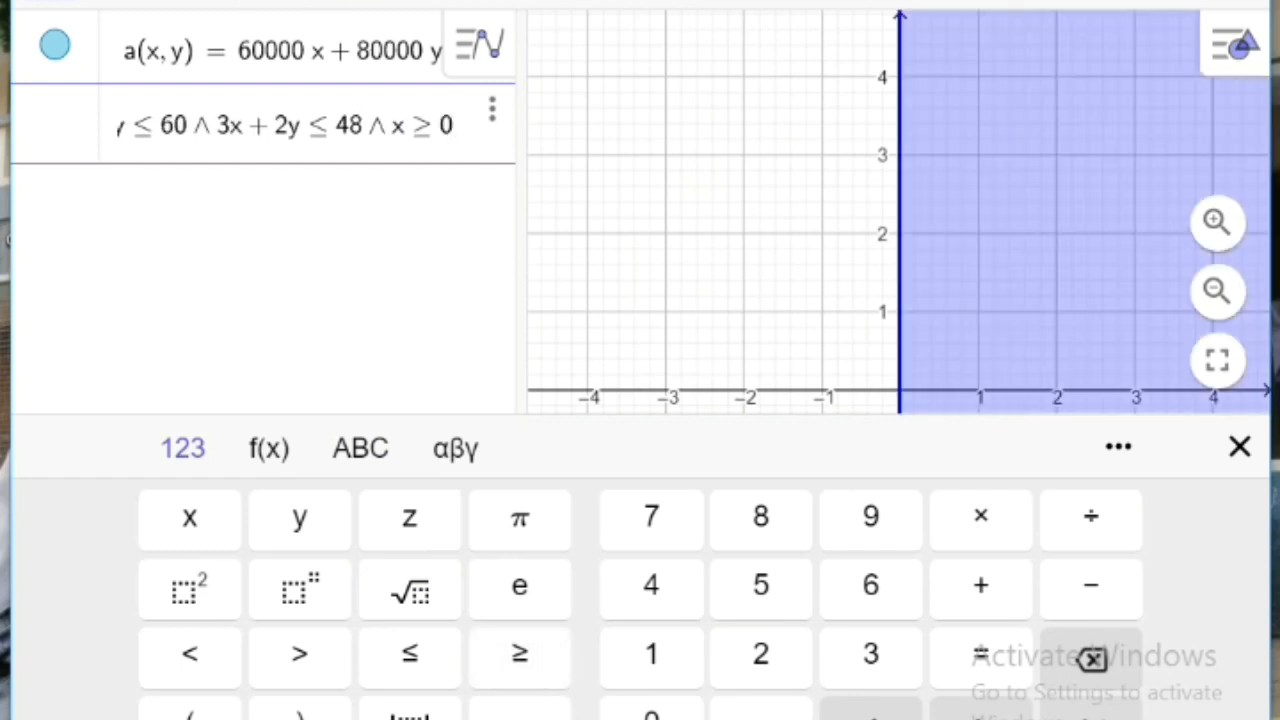
Step: Complete the combined inequality with ∧ y ≥ 0 and enter it to plot the feasible region
left_click(360, 448)
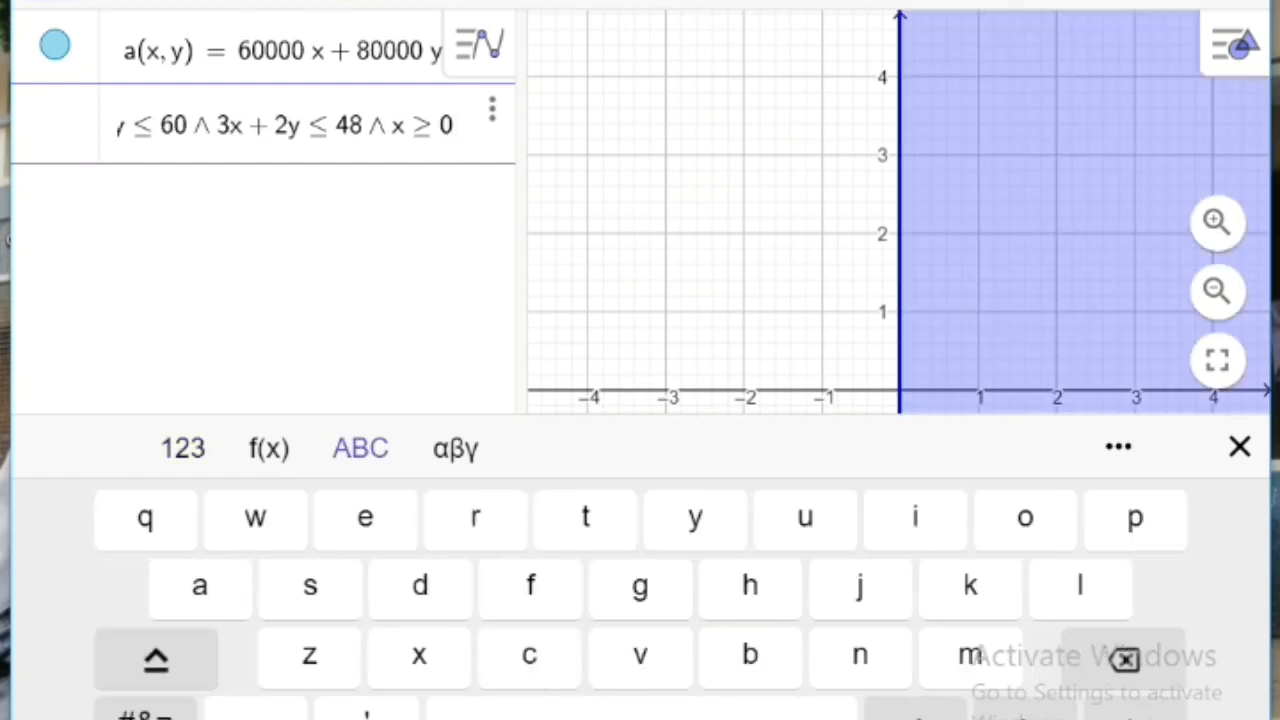
left_click(145, 713)
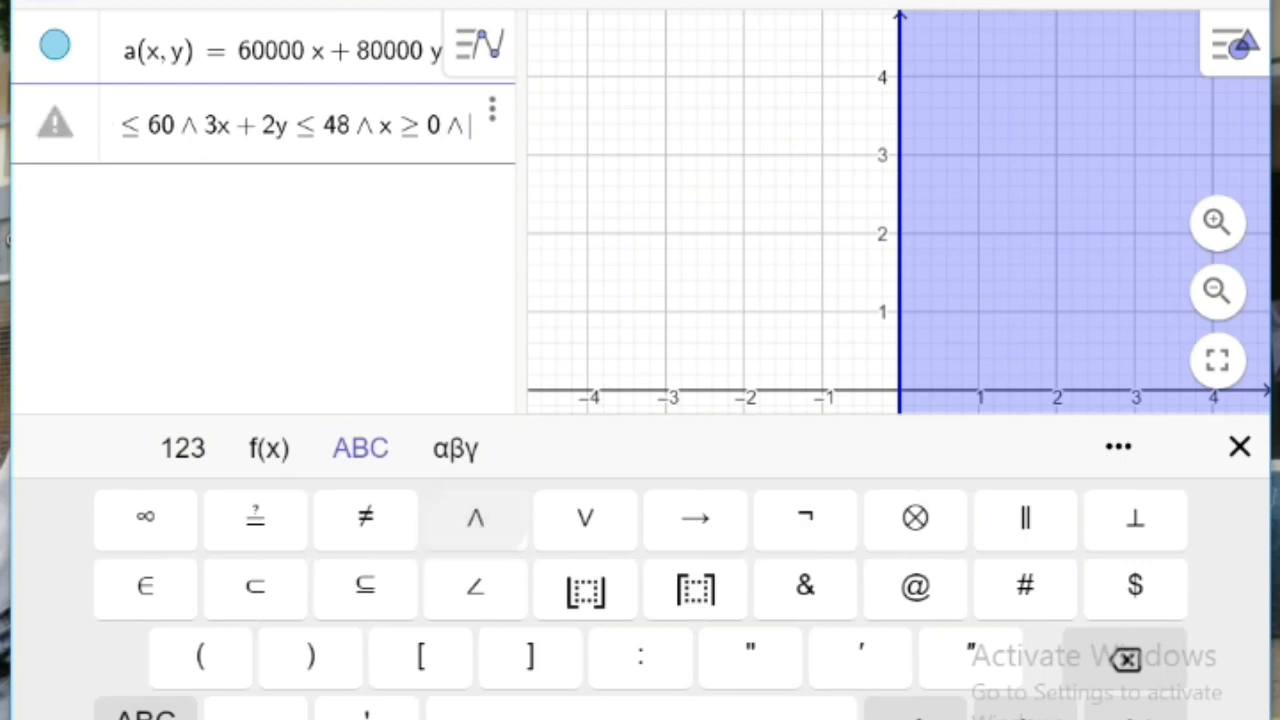
type("y")
left_click(183, 448)
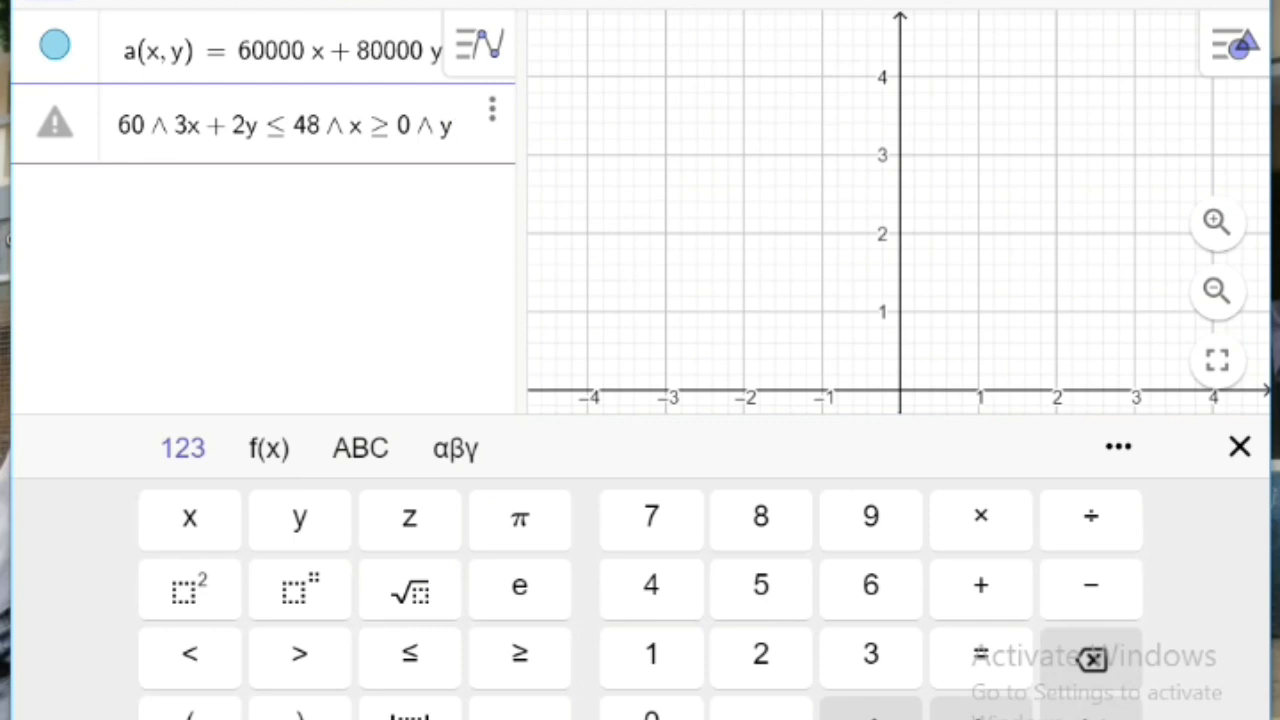
left_click(519, 653)
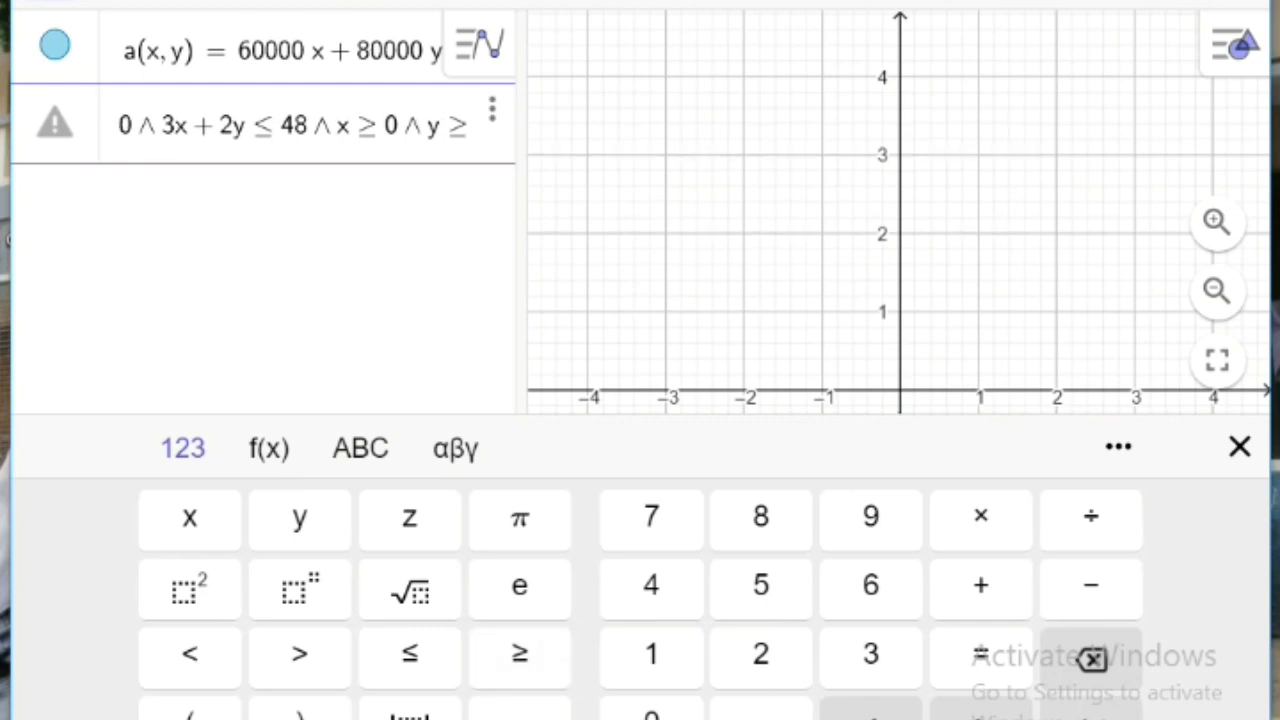
type("0")
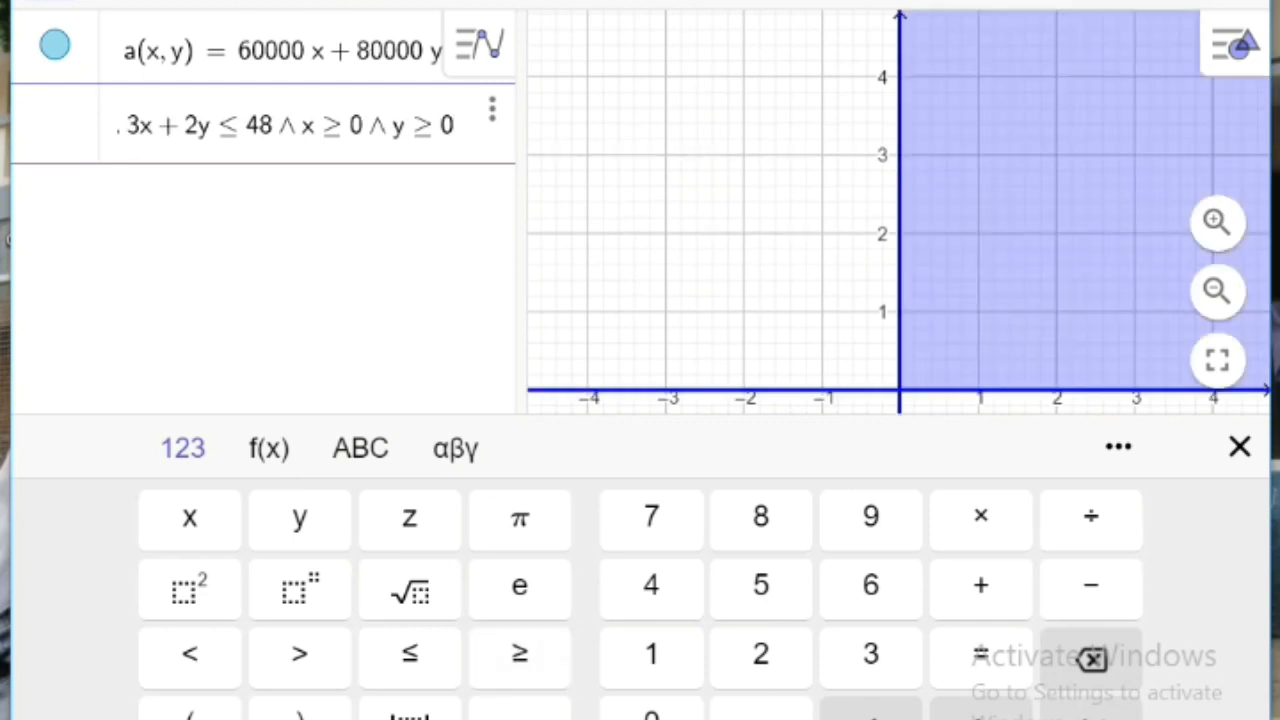
key("Return")
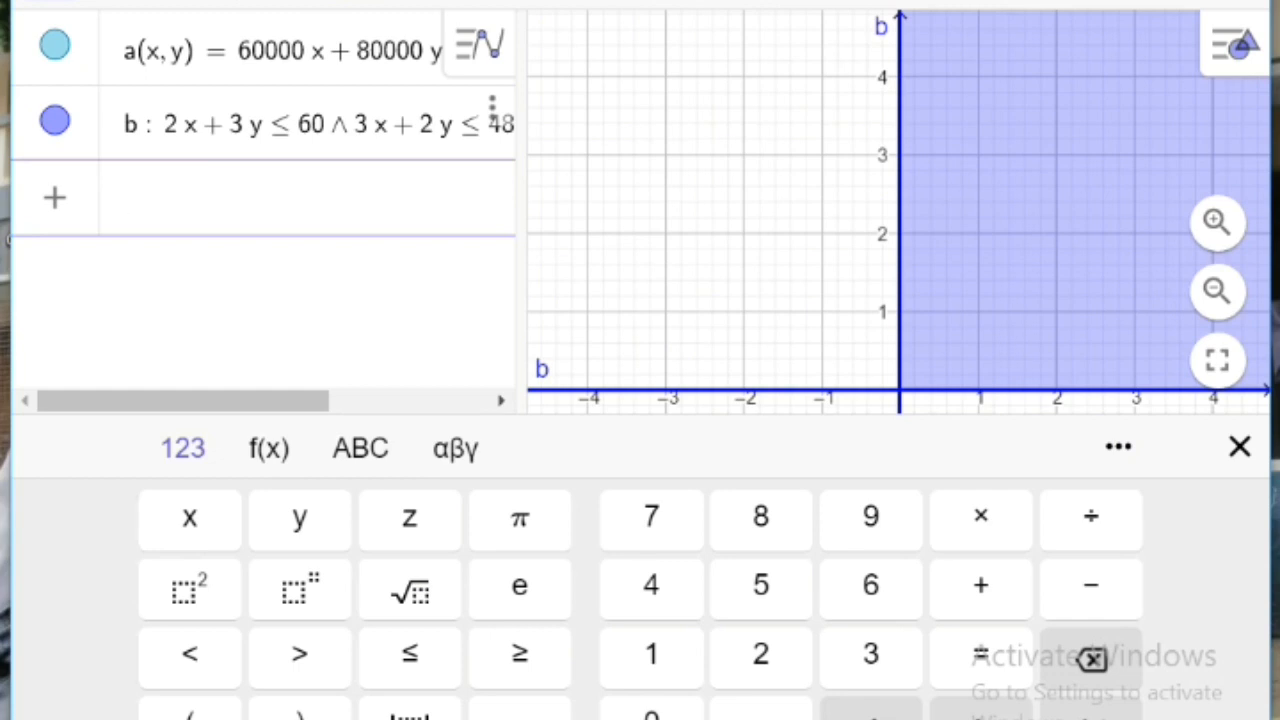
Step: Enter the boundary line equation 2x + 3y = 60 in a new algebra row
type("2x + ")
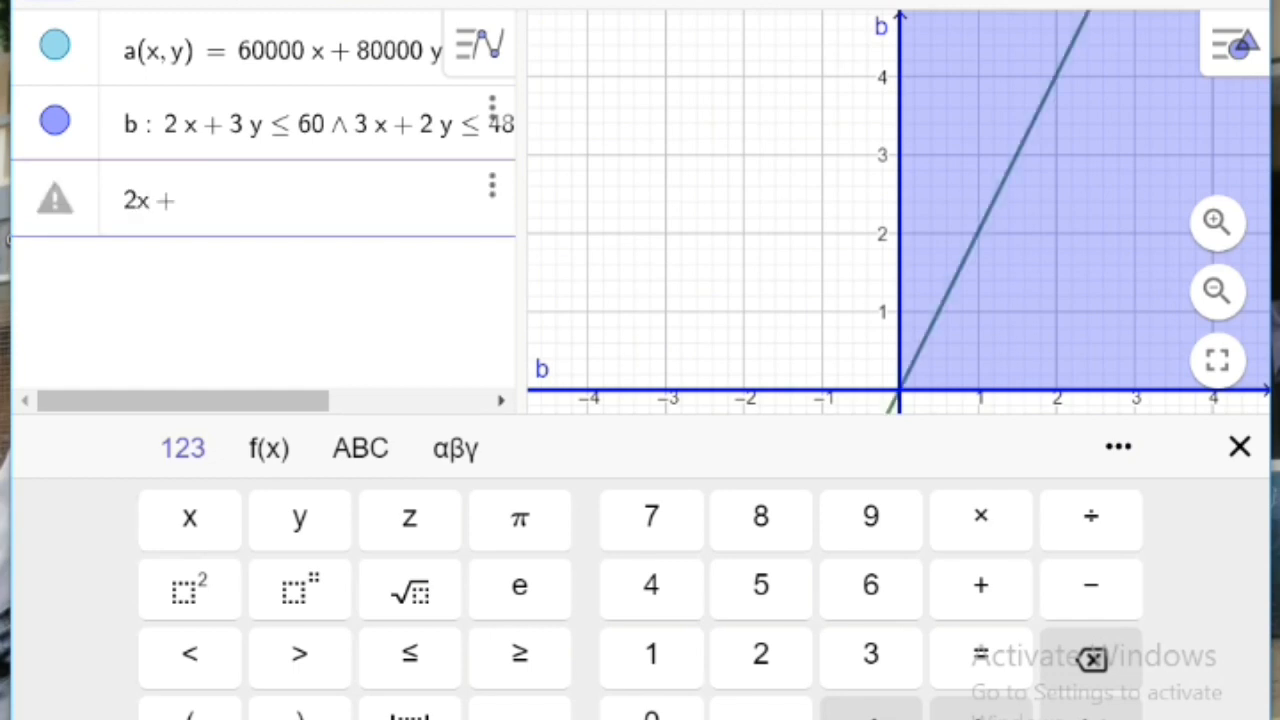
type("3y = ")
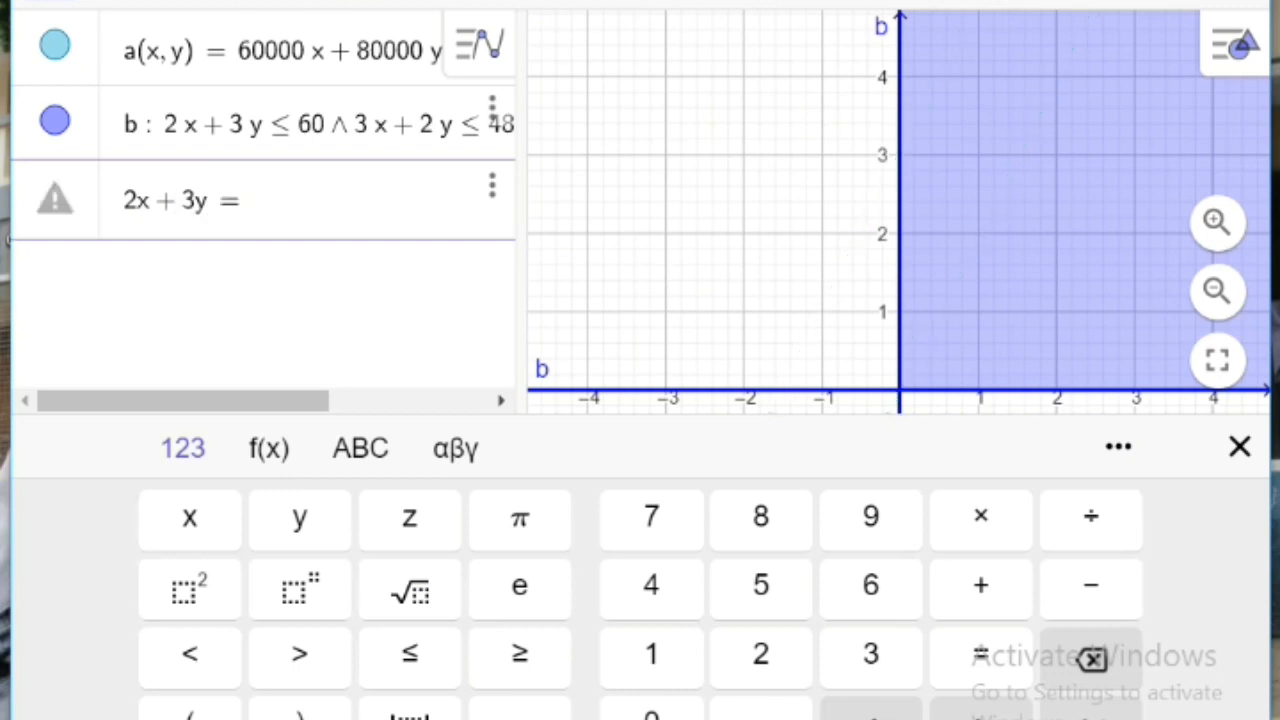
type("60")
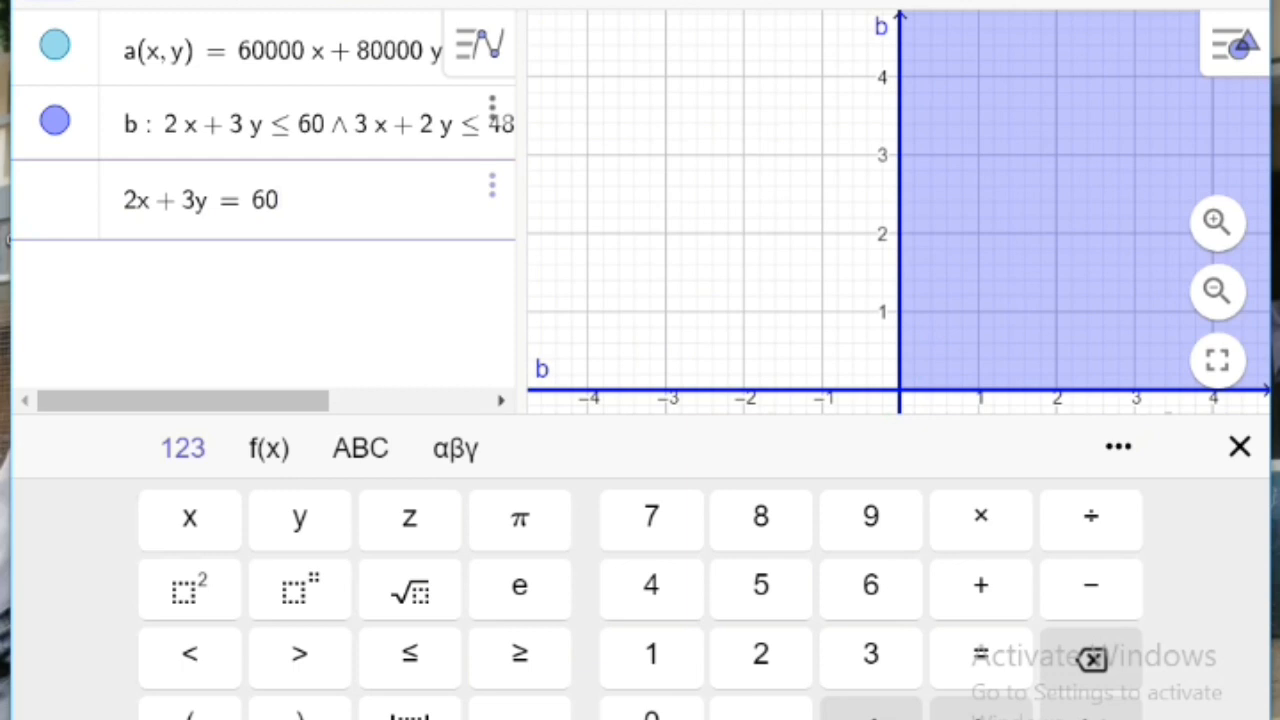
key("Return")
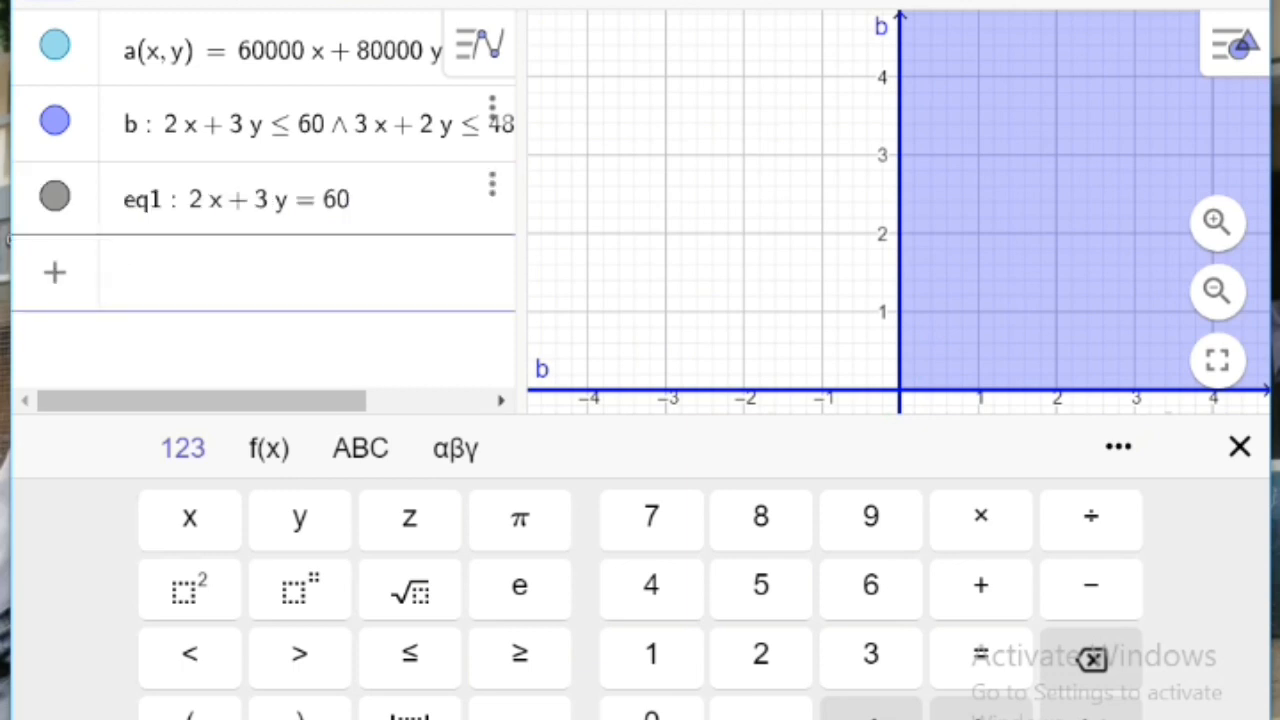
Step: Enter the second boundary line 3x + 2y = 48 and close the on-screen keyboard
type("3x ")
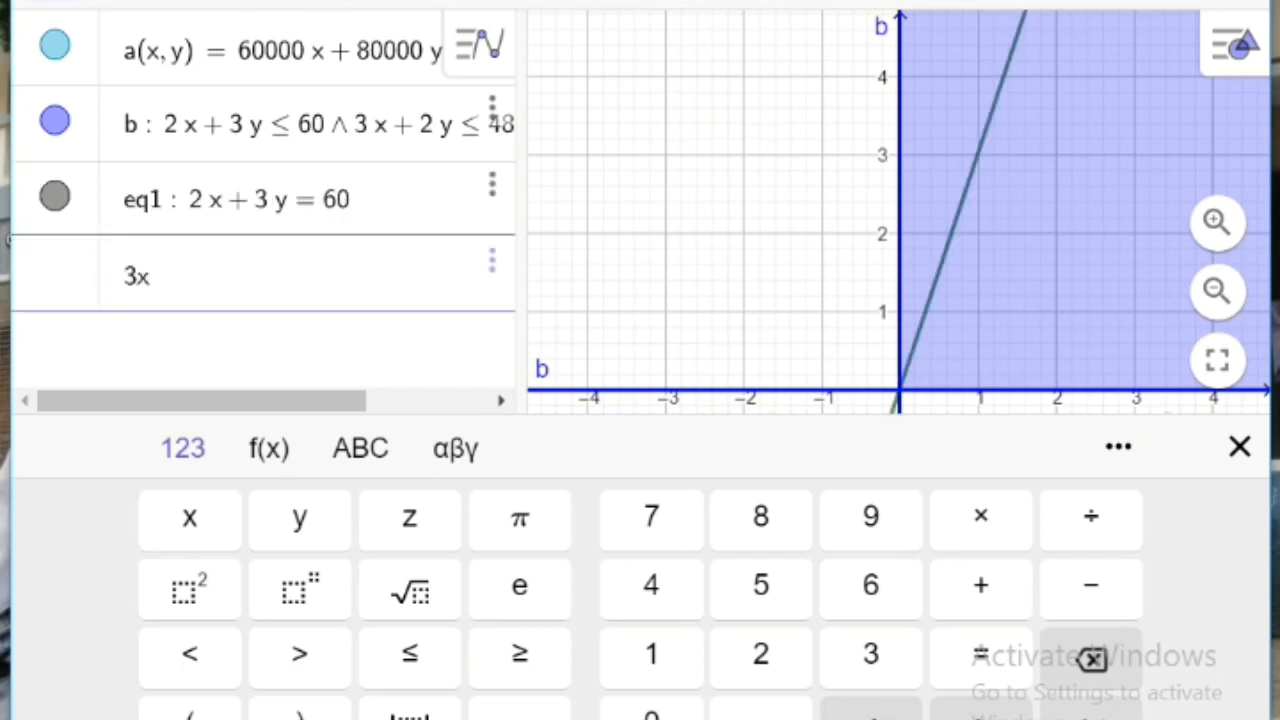
type("+ 2y ")
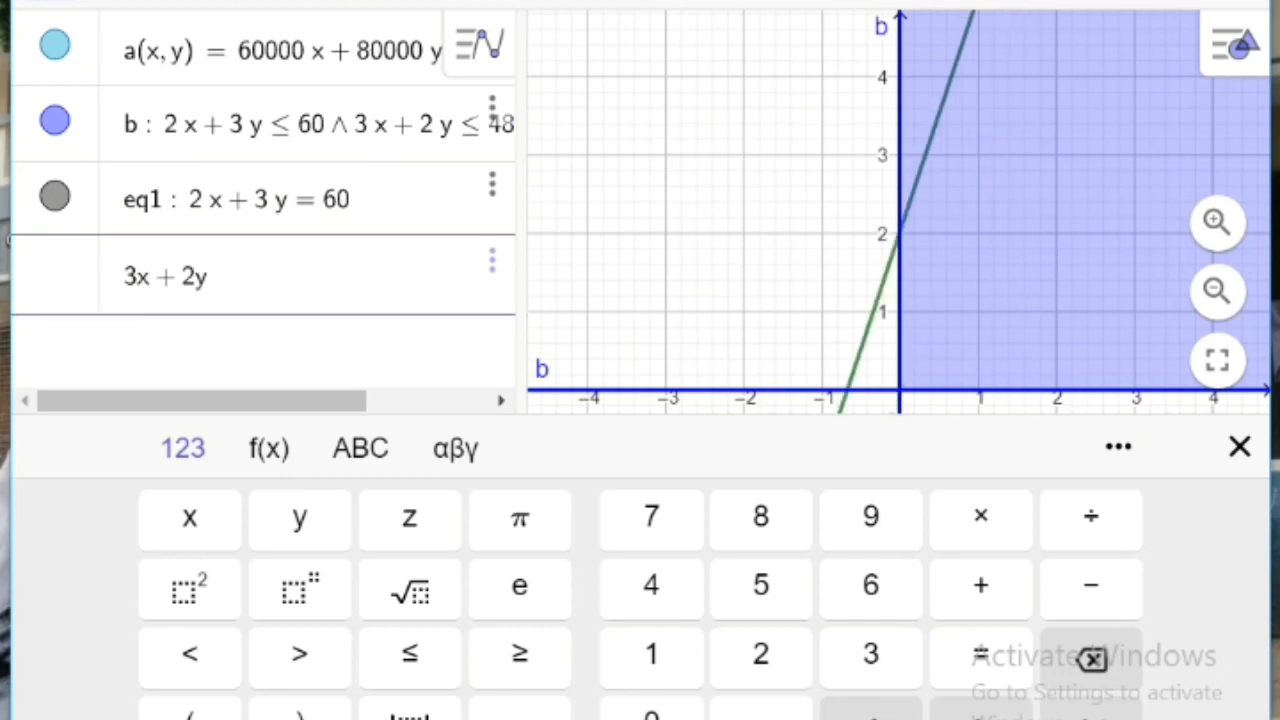
type("= ")
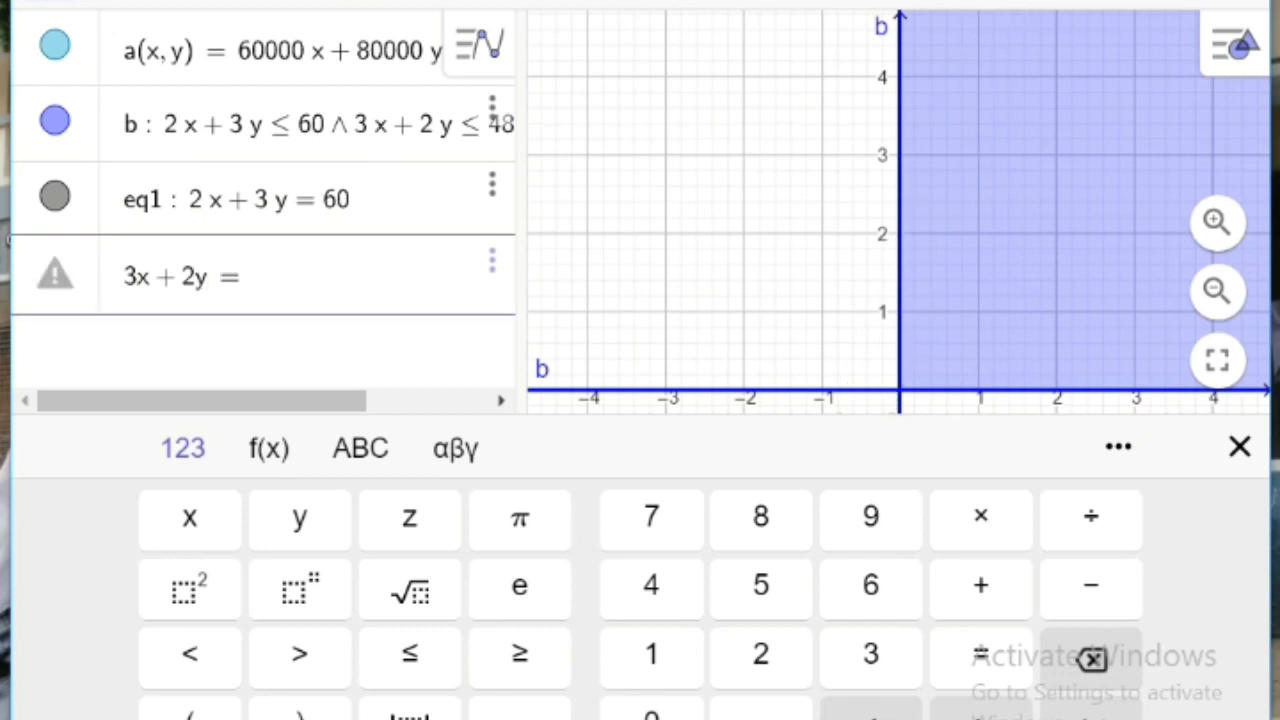
type("48")
key("Return")
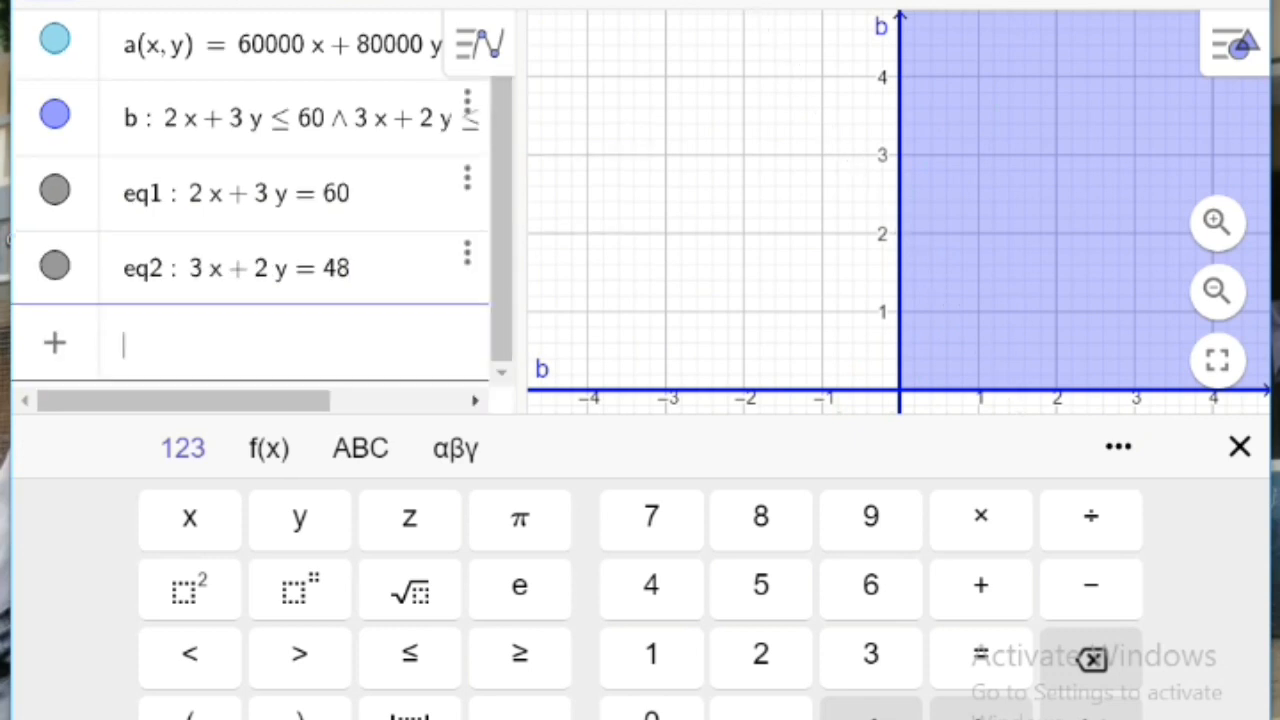
left_click(1240, 447)
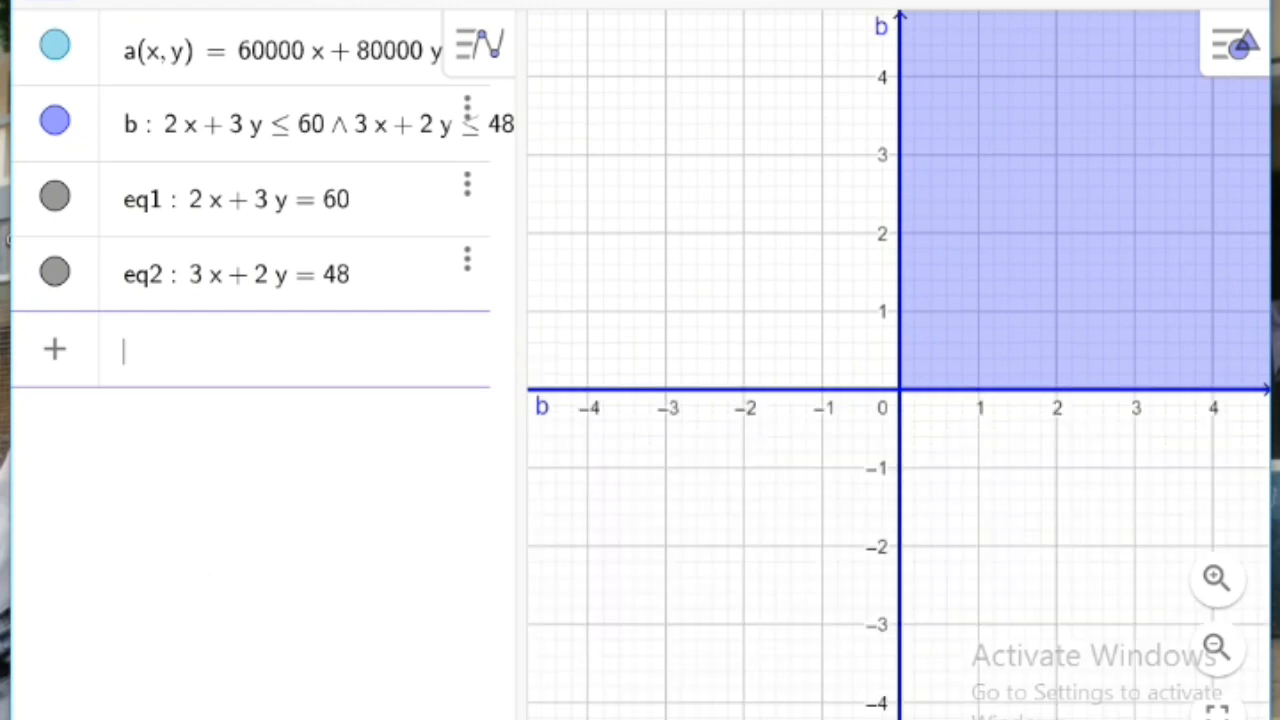
Step: Zoom out and shift the graphics view to fit the whole feasible region and the crossing of both boundary lines
left_click(755, 3)
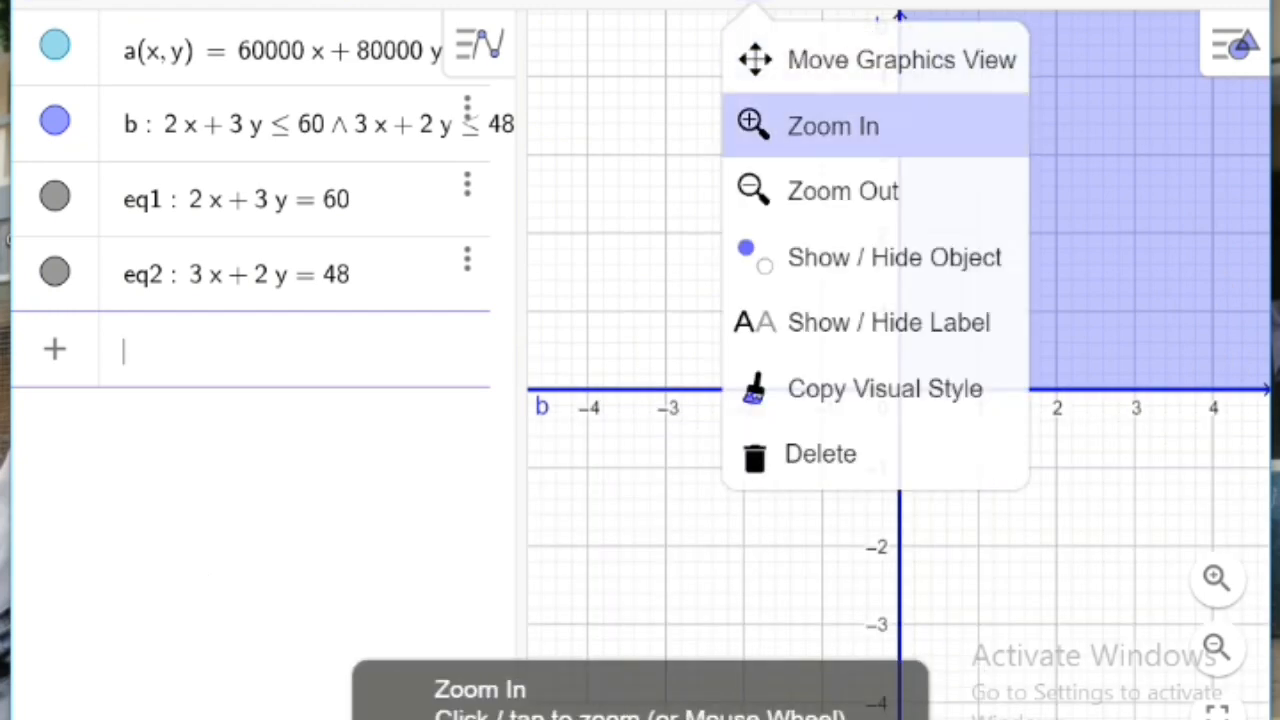
left_click(843, 191)
left_click(852, 201)
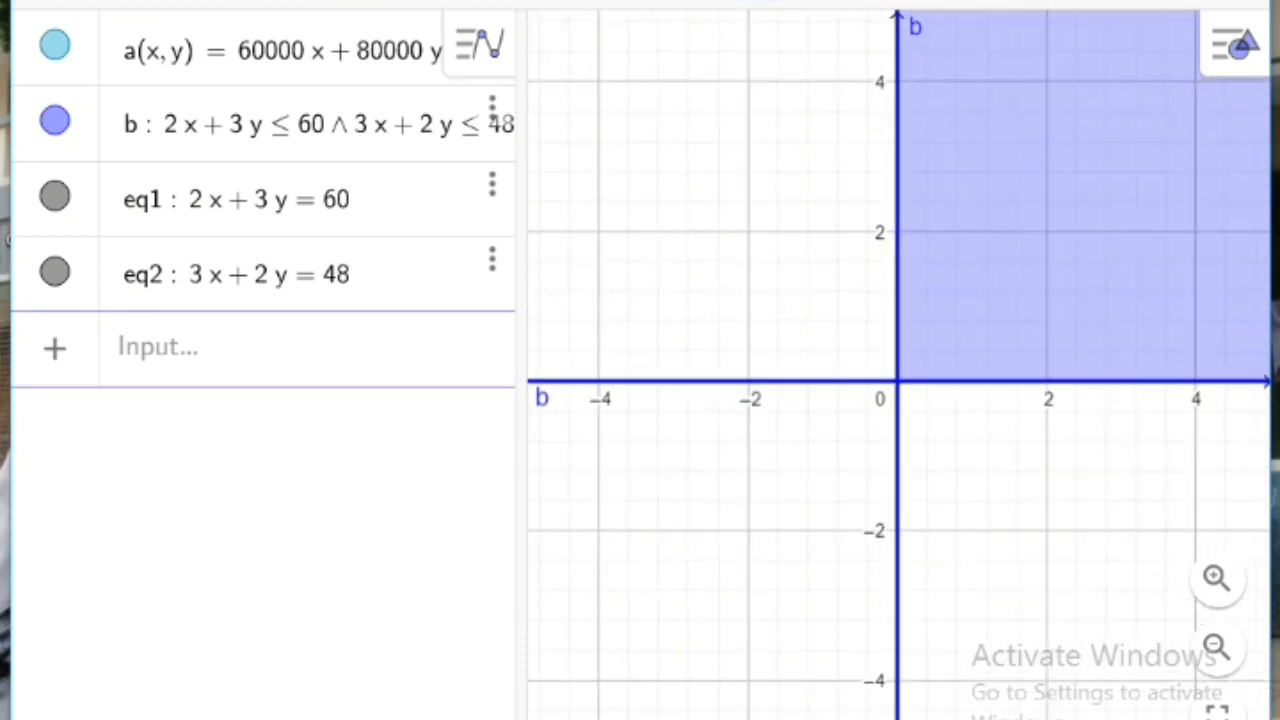
left_click(857, 200)
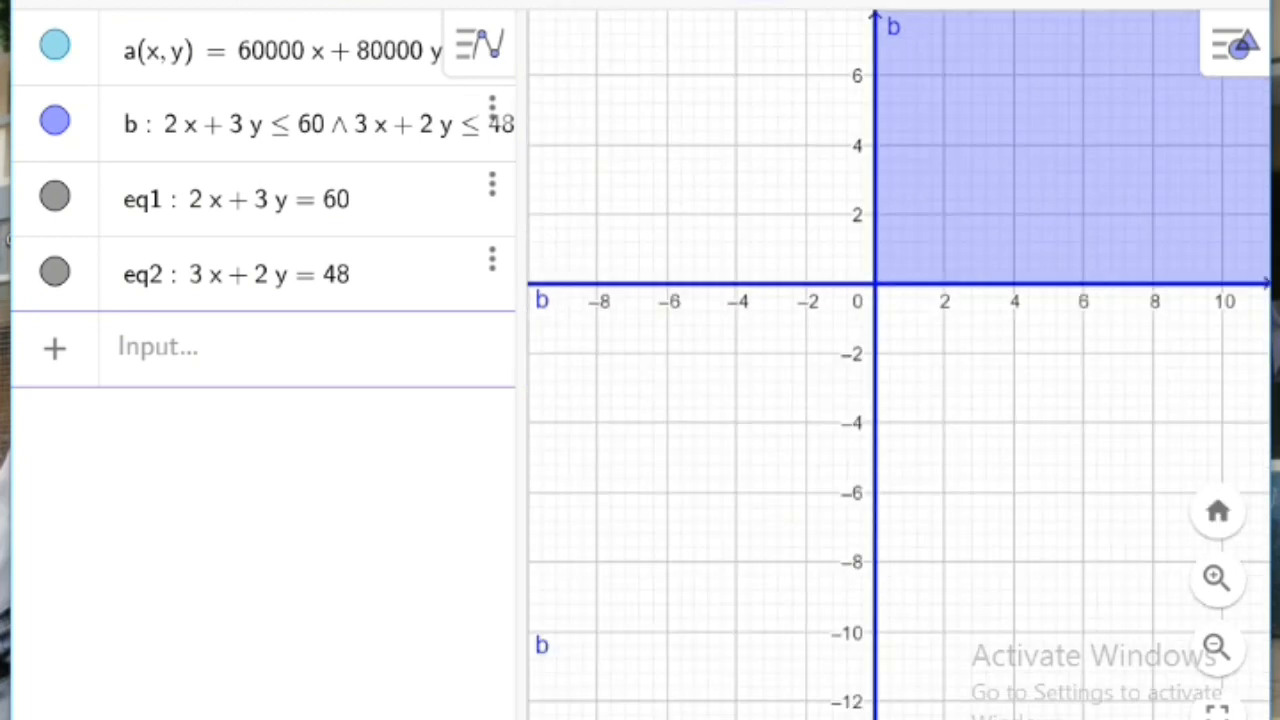
left_click(855, 200)
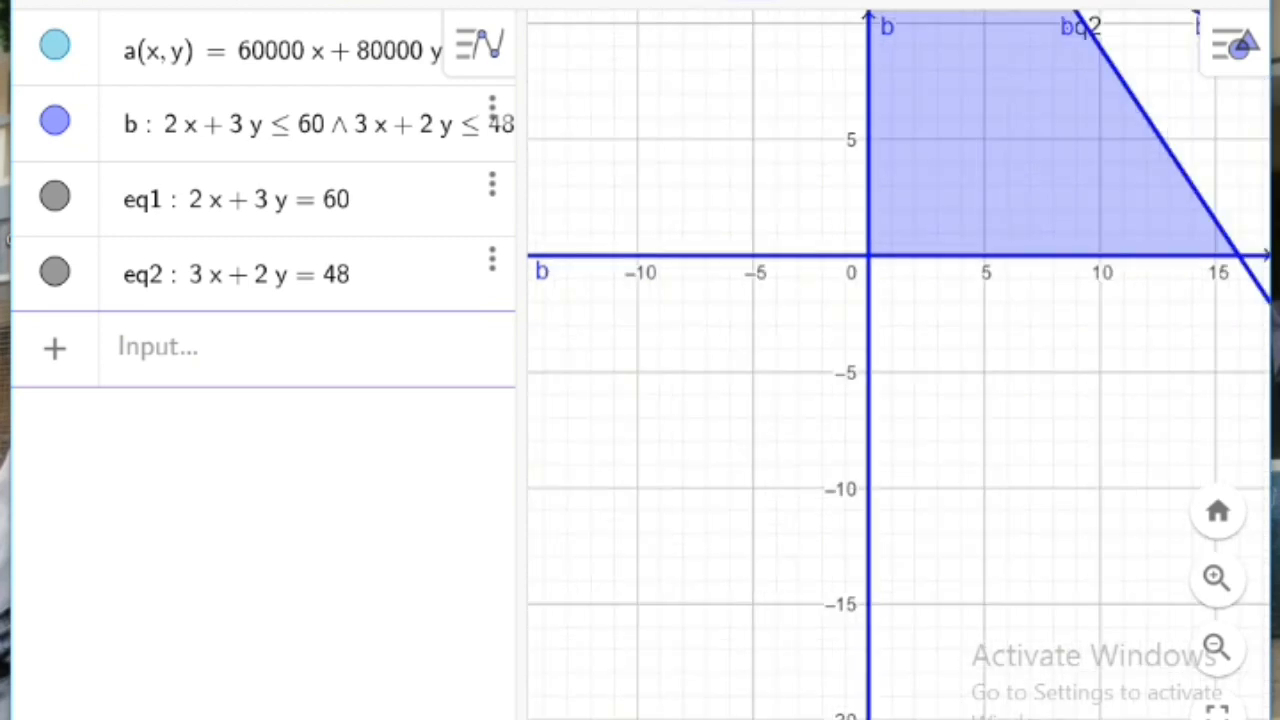
left_click(855, 203)
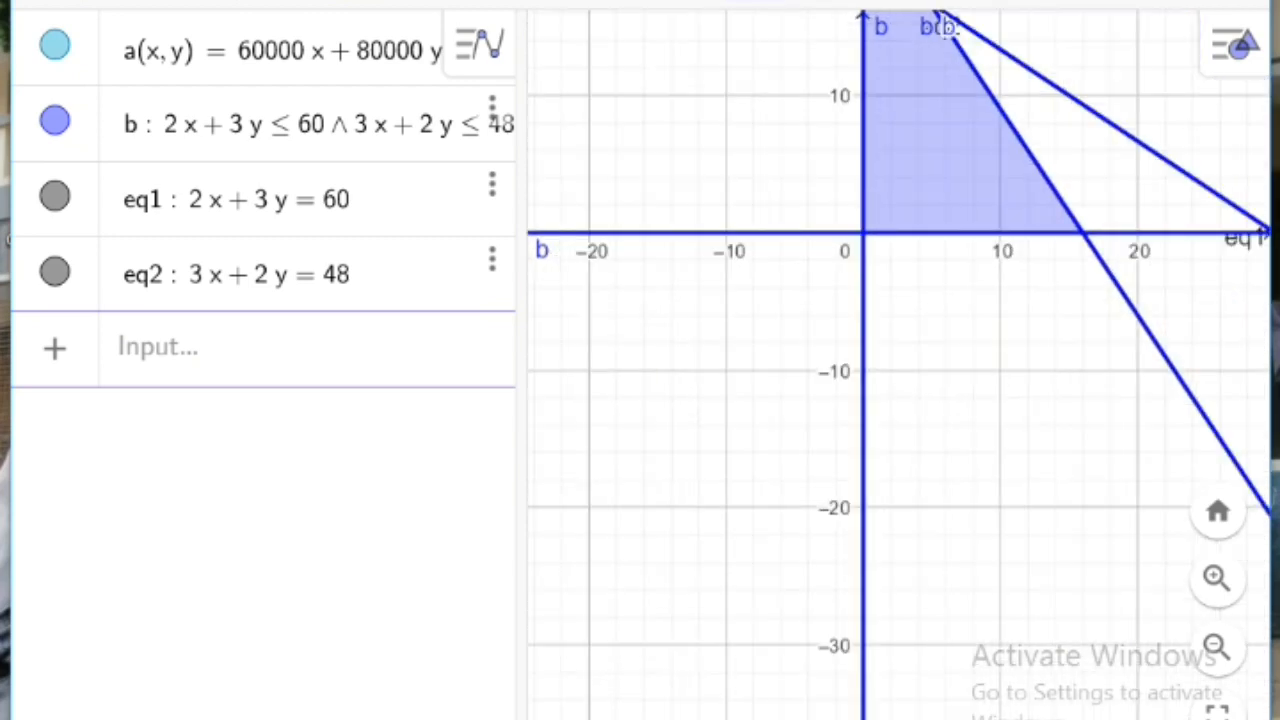
left_click(855, 201)
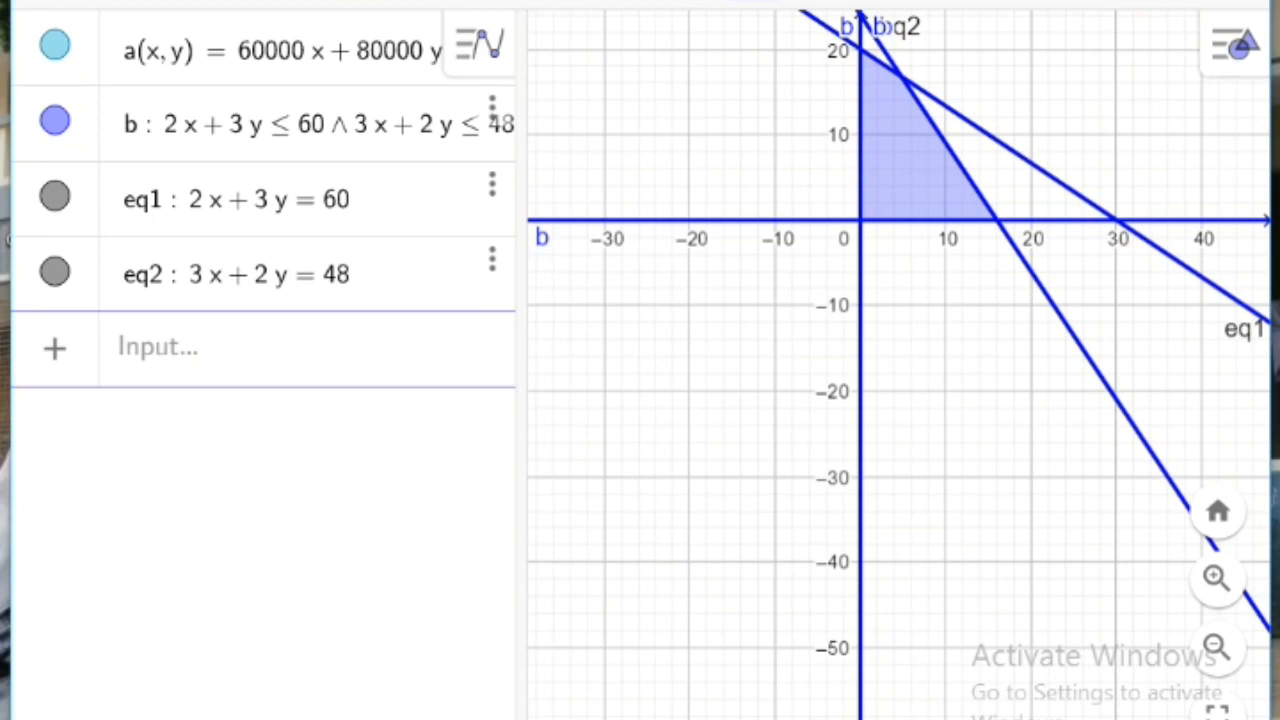
right_click(722, 24)
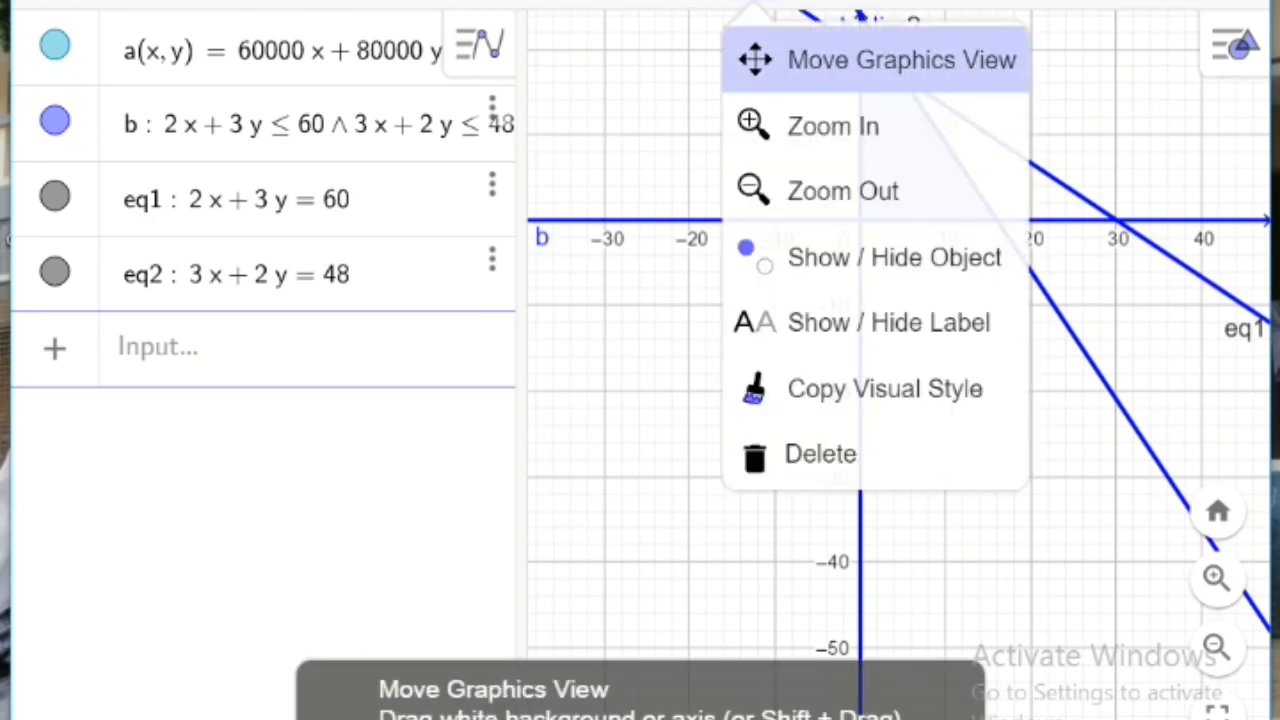
left_click(875, 60)
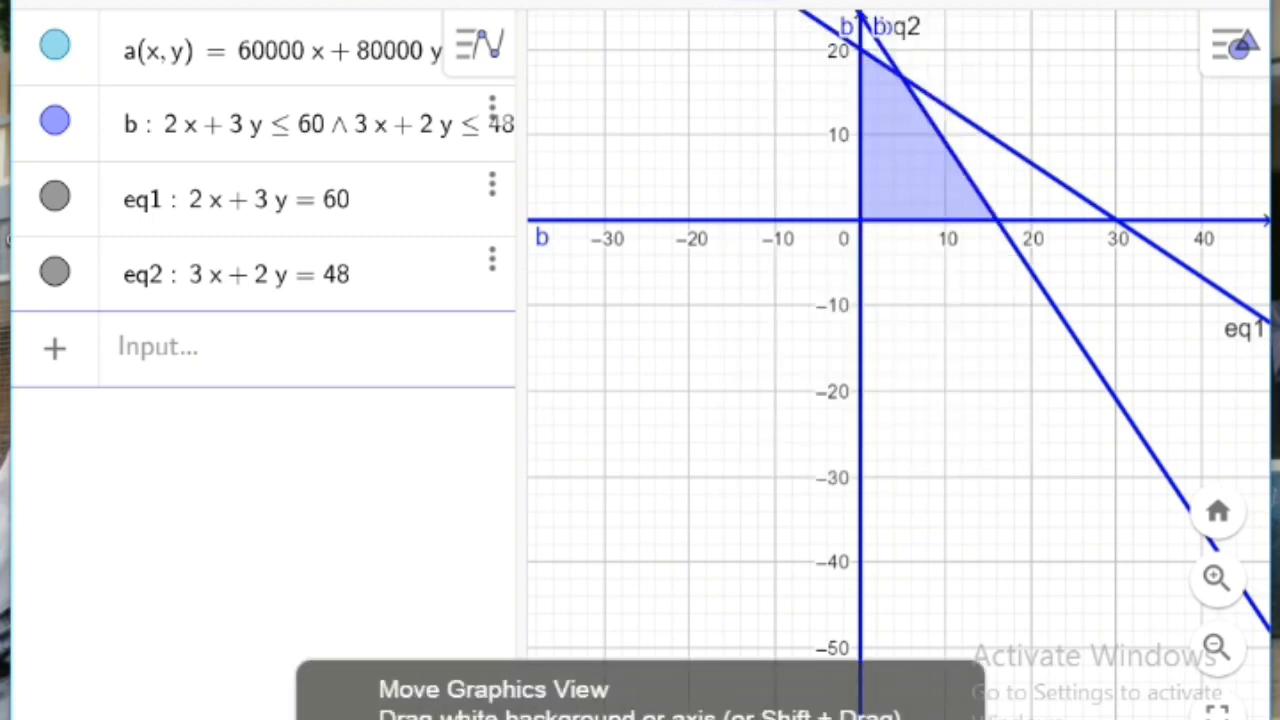
left_click_drag(940, 330, 940, 542)
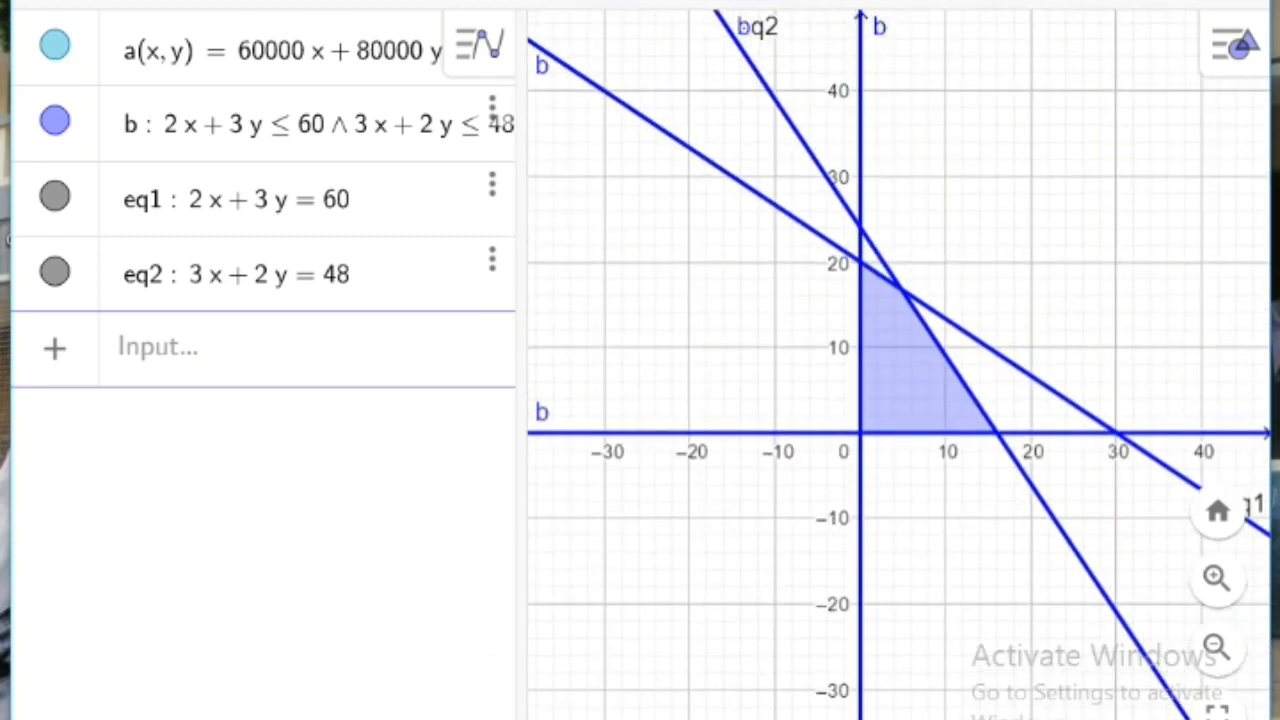
Step: Mark the intersection point of the boundary lines 2x + 3y = 60 and 3x + 2y = 48 with the Intersect tool
left_click(120, 3)
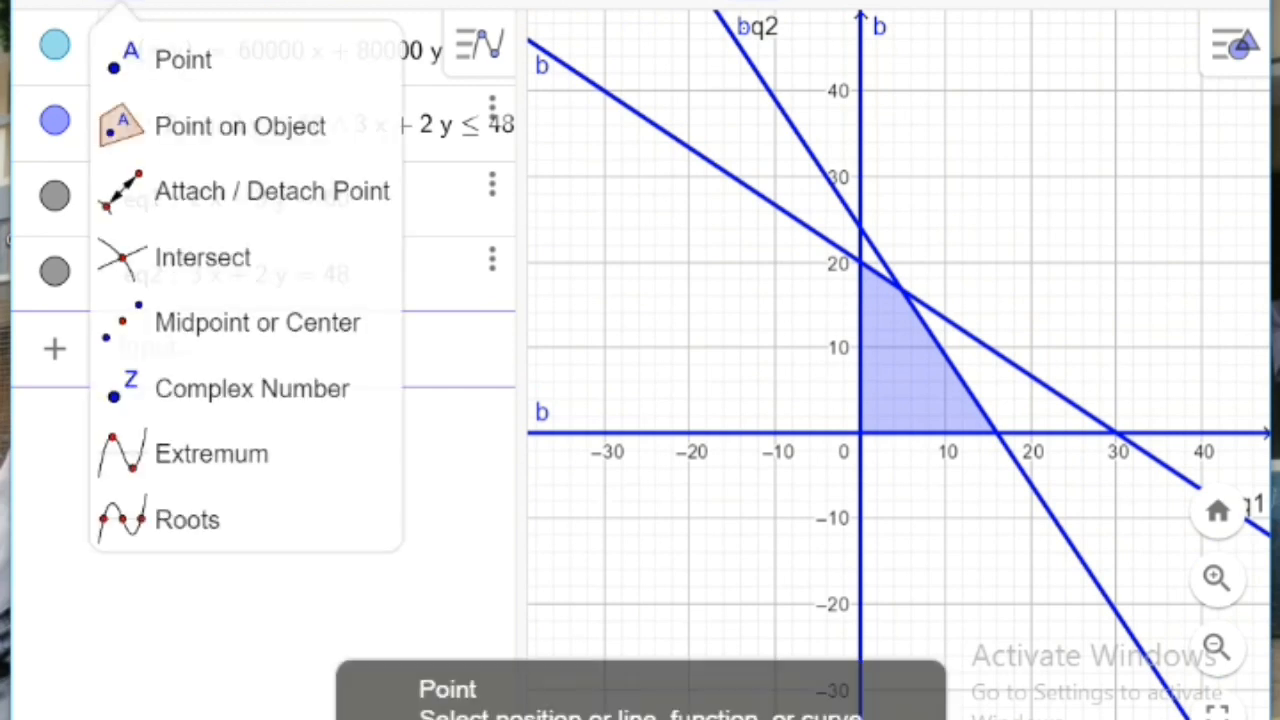
left_click(200, 257)
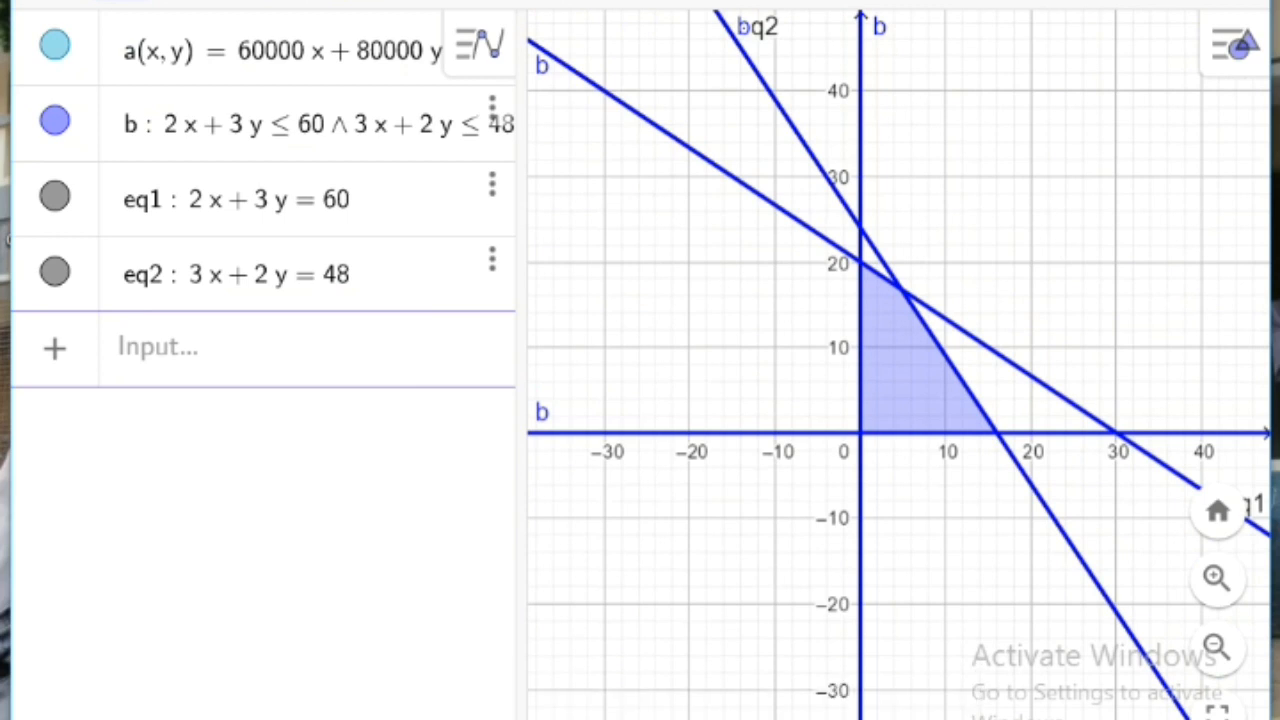
left_click(902, 290)
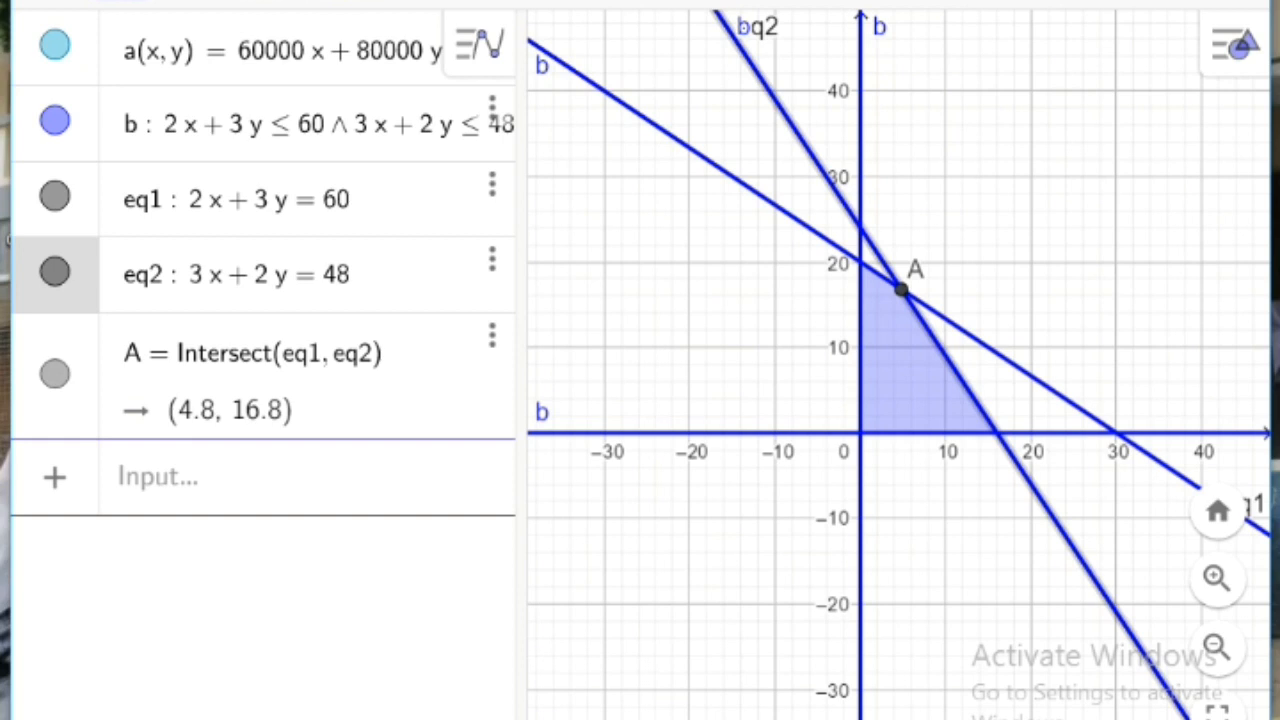
left_click(237, 199)
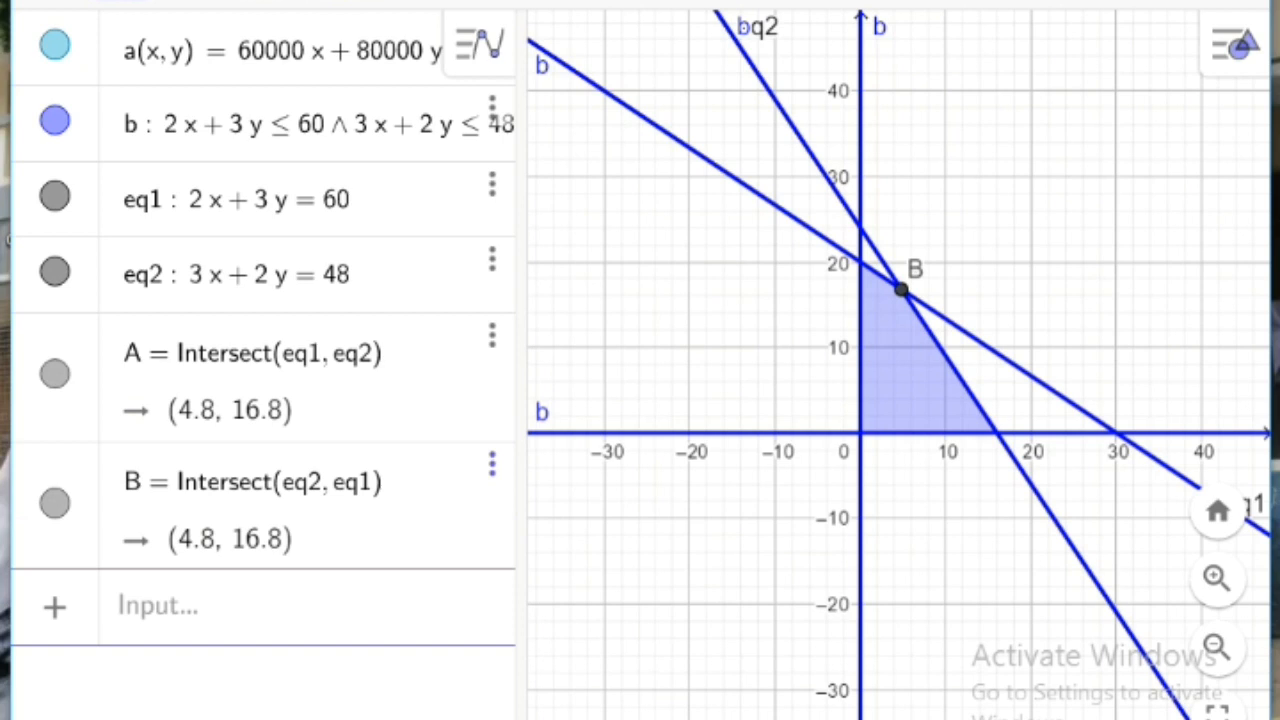
left_click(491, 464)
left_click(586, 511)
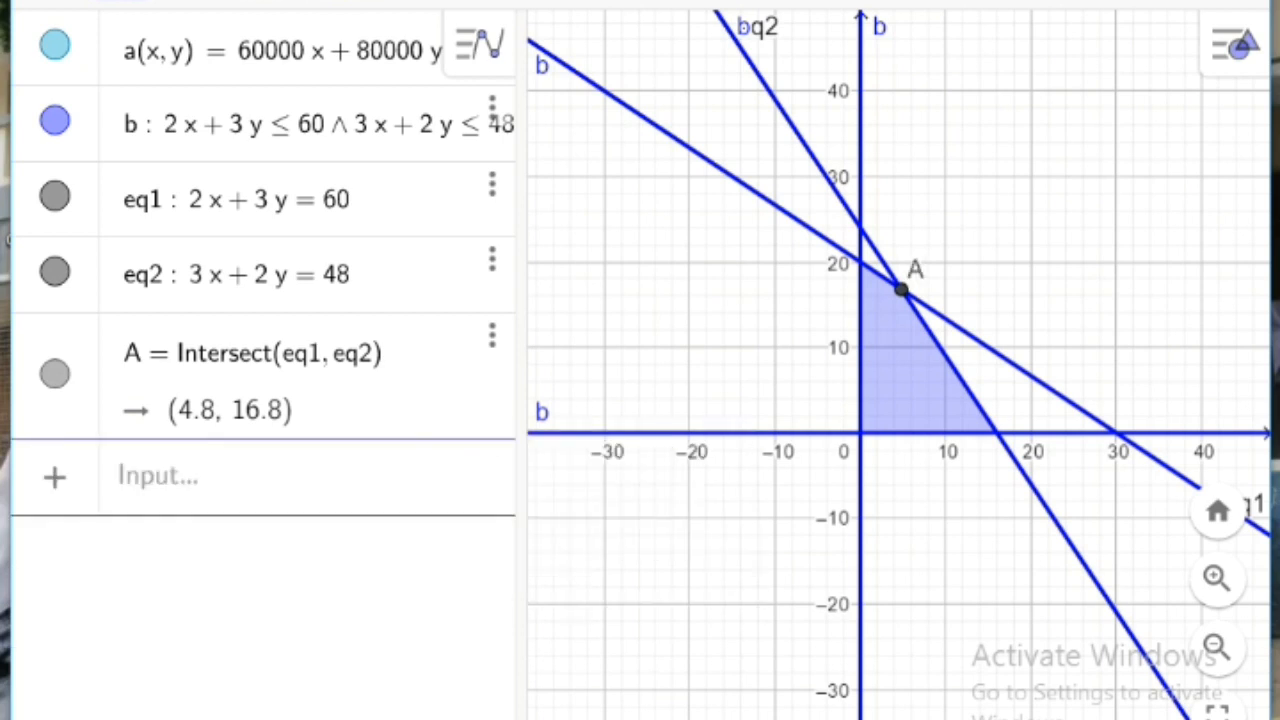
Step: Place points at the region's other corners: the origin, about (15.81, 0.28) on line eq2, and (0, 20) on line eq1, and return to Move
left_click(121, 2)
left_click(860, 432)
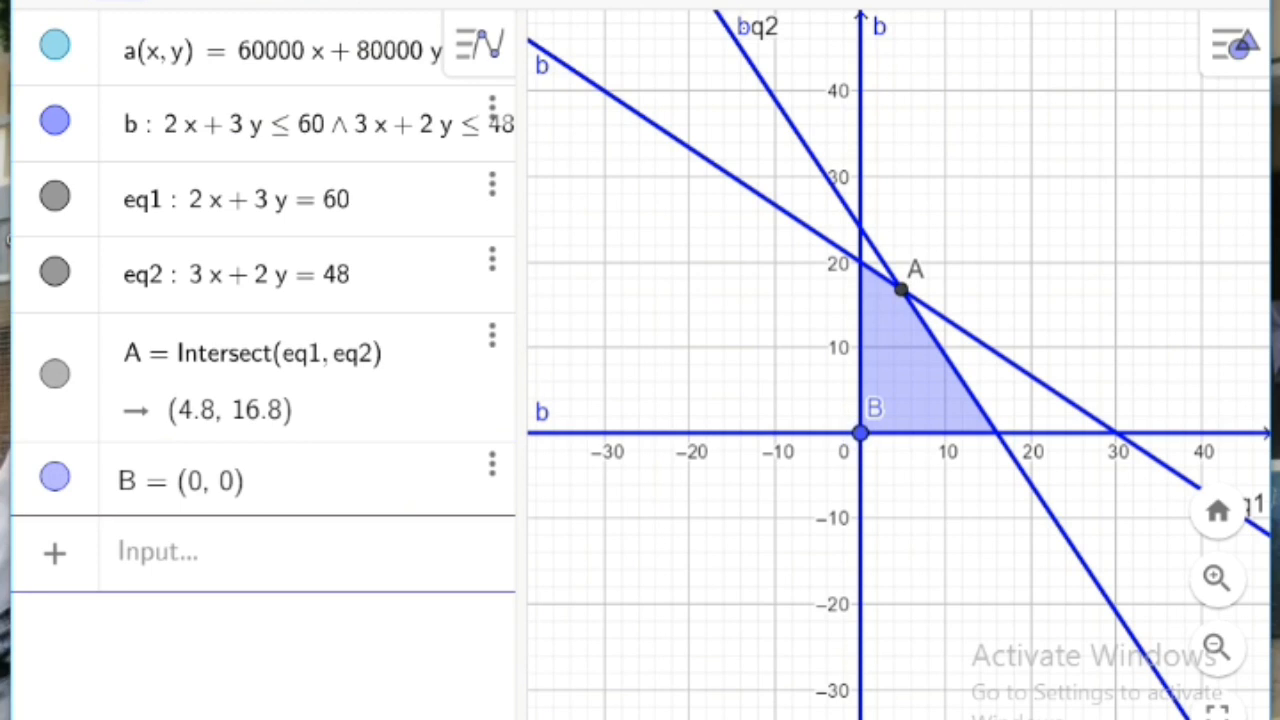
left_click(995, 431)
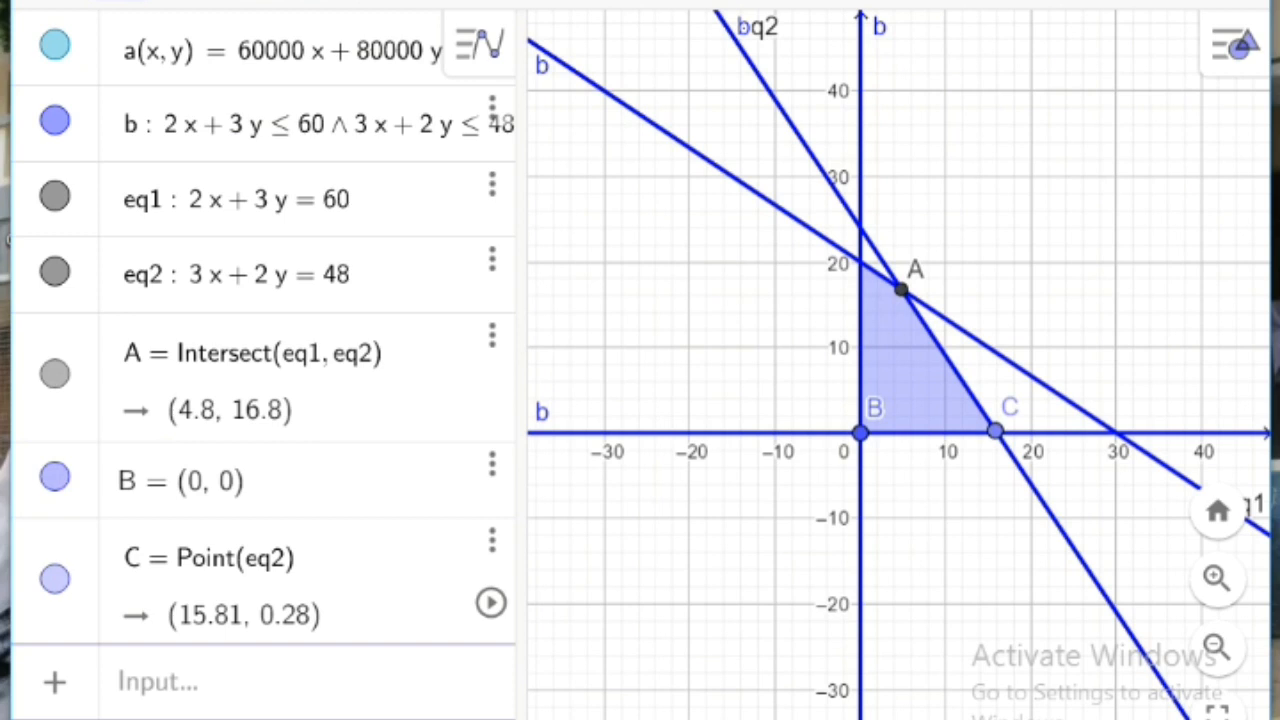
left_click(860, 262)
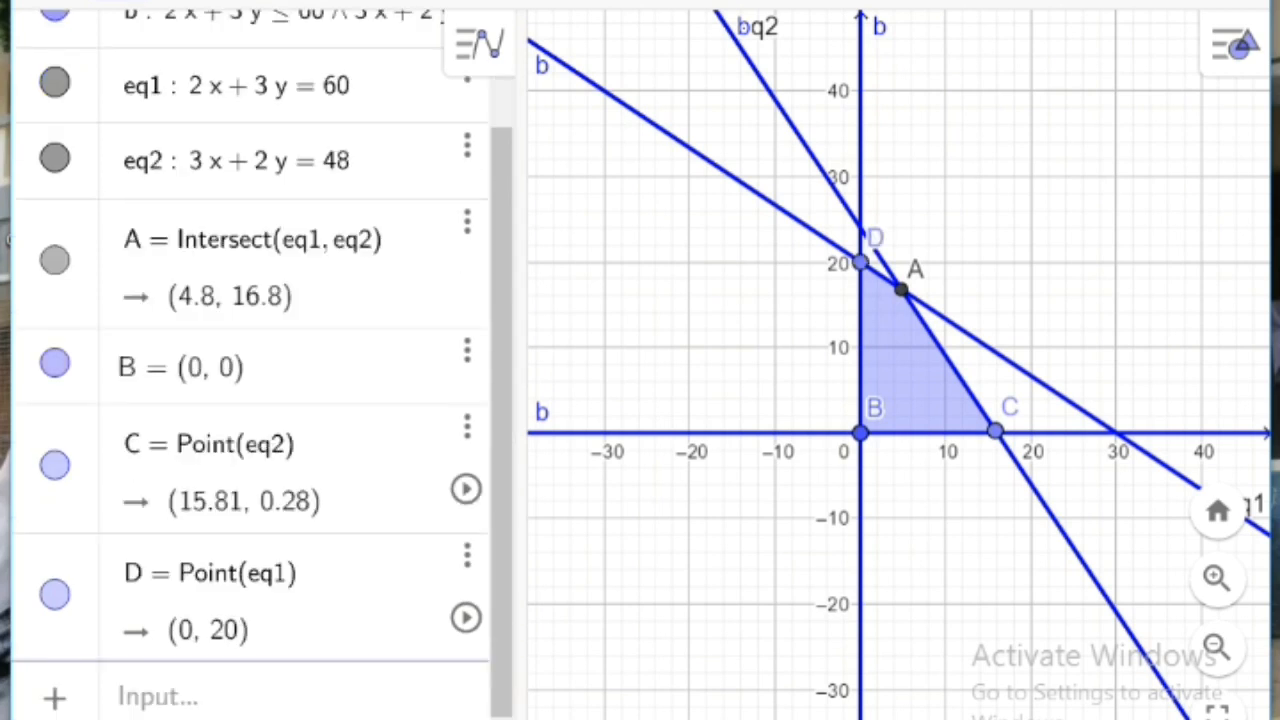
left_click(52, 4)
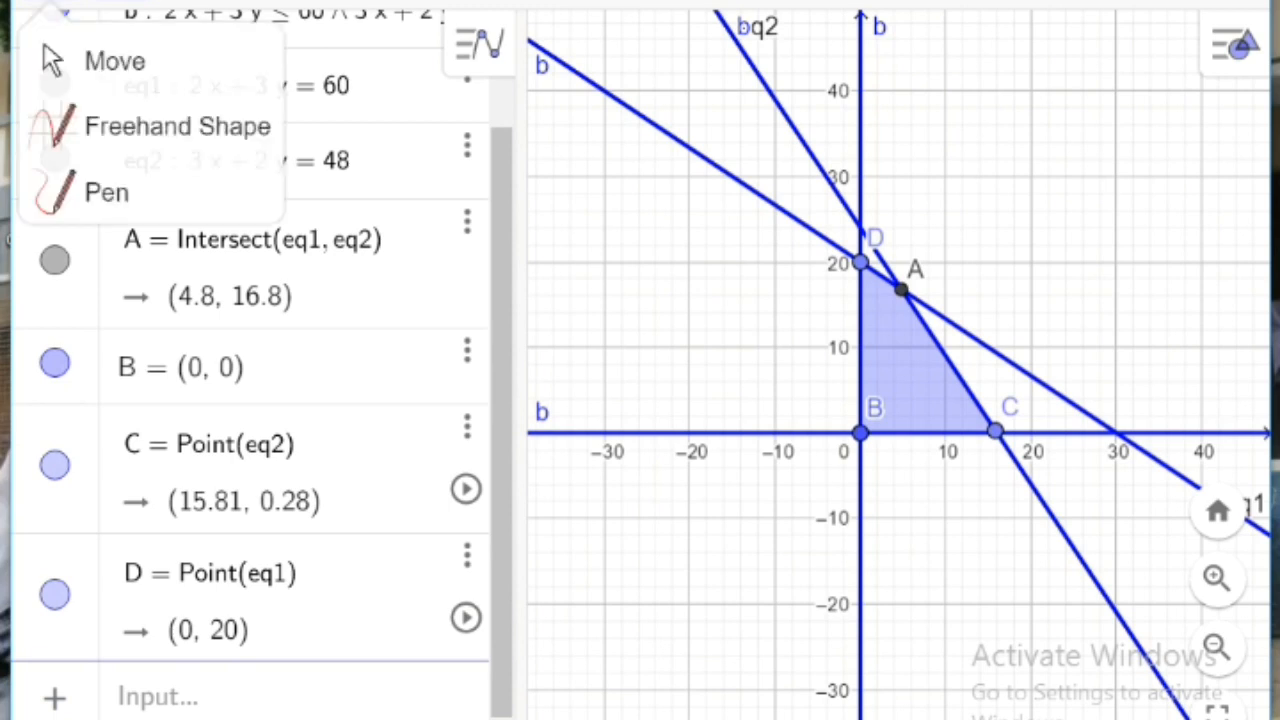
left_click(114, 60)
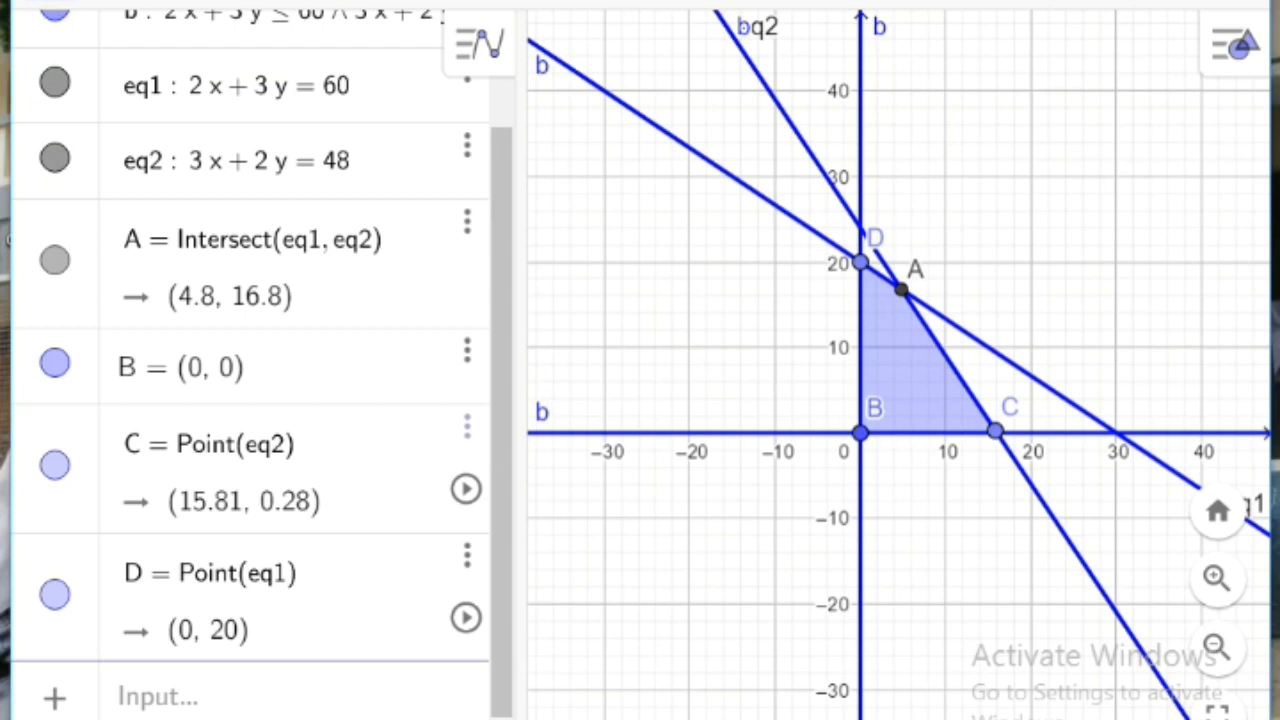
Step: Evaluate the objective function at the first two corner points by entering a(A) and a(B) in new algebra rows
left_click(158, 698)
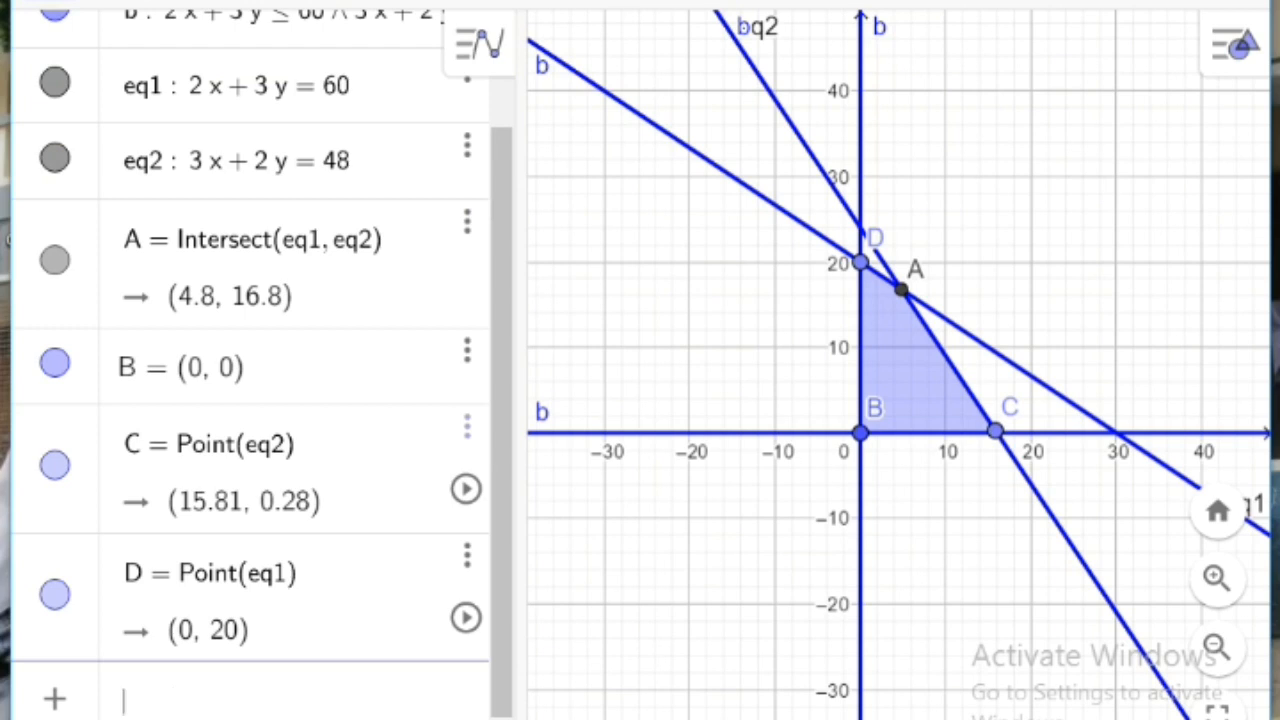
type("a(")
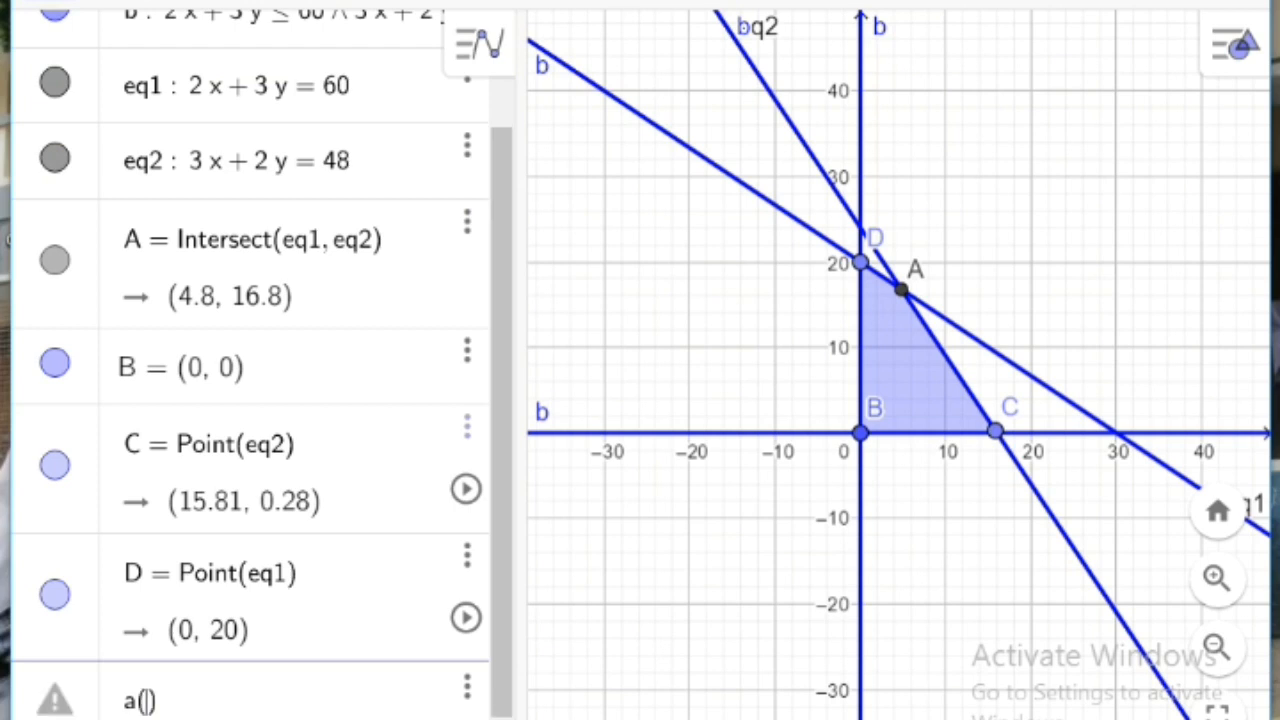
type("A")
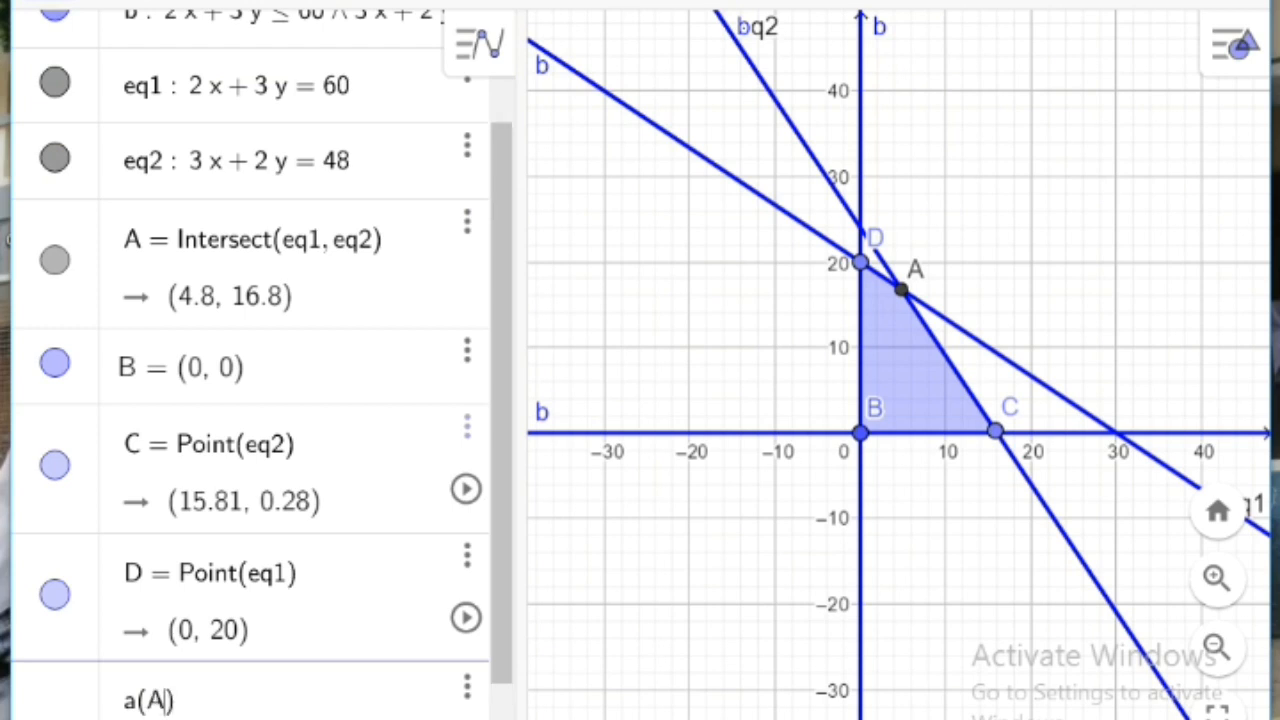
key("Return")
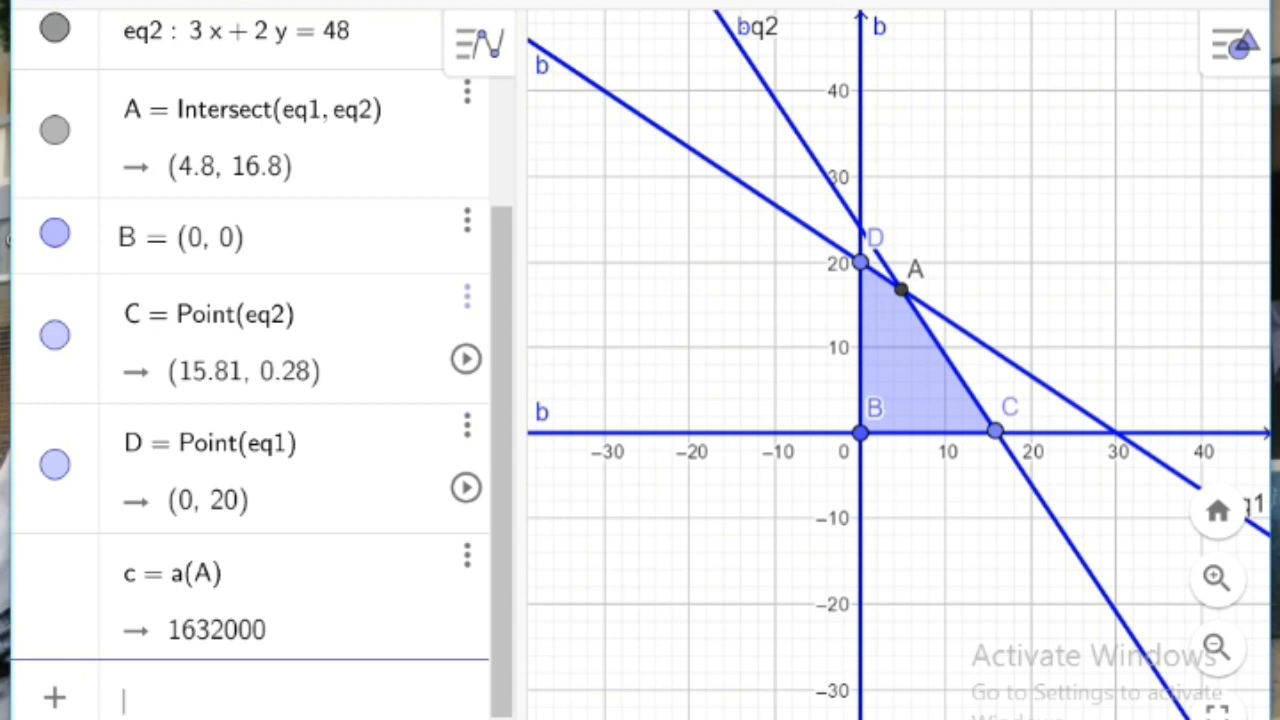
type("a")
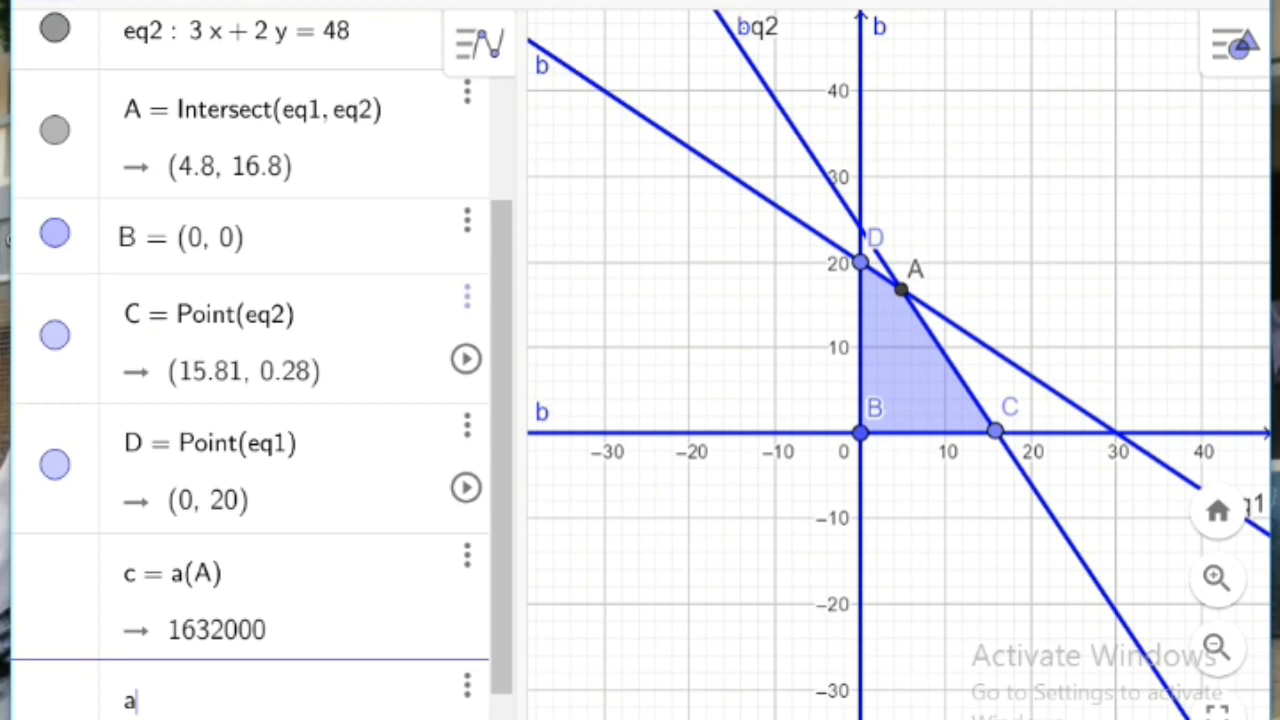
type("(")
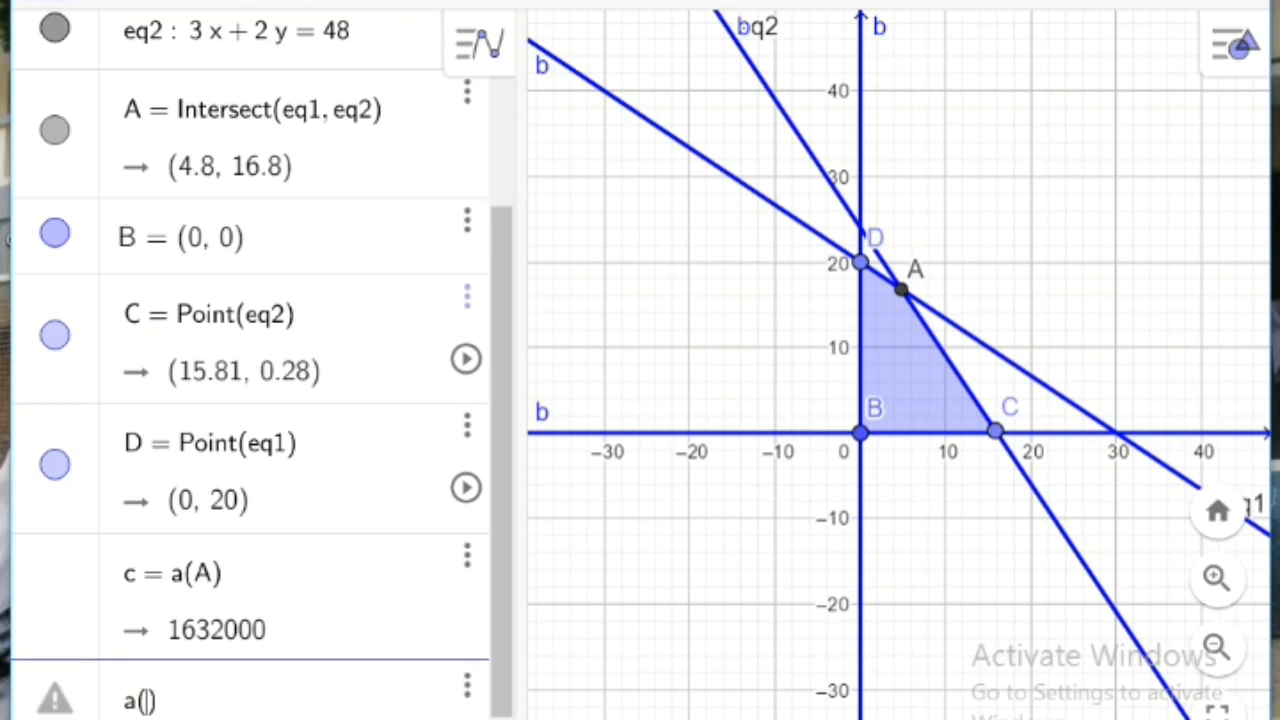
type("B")
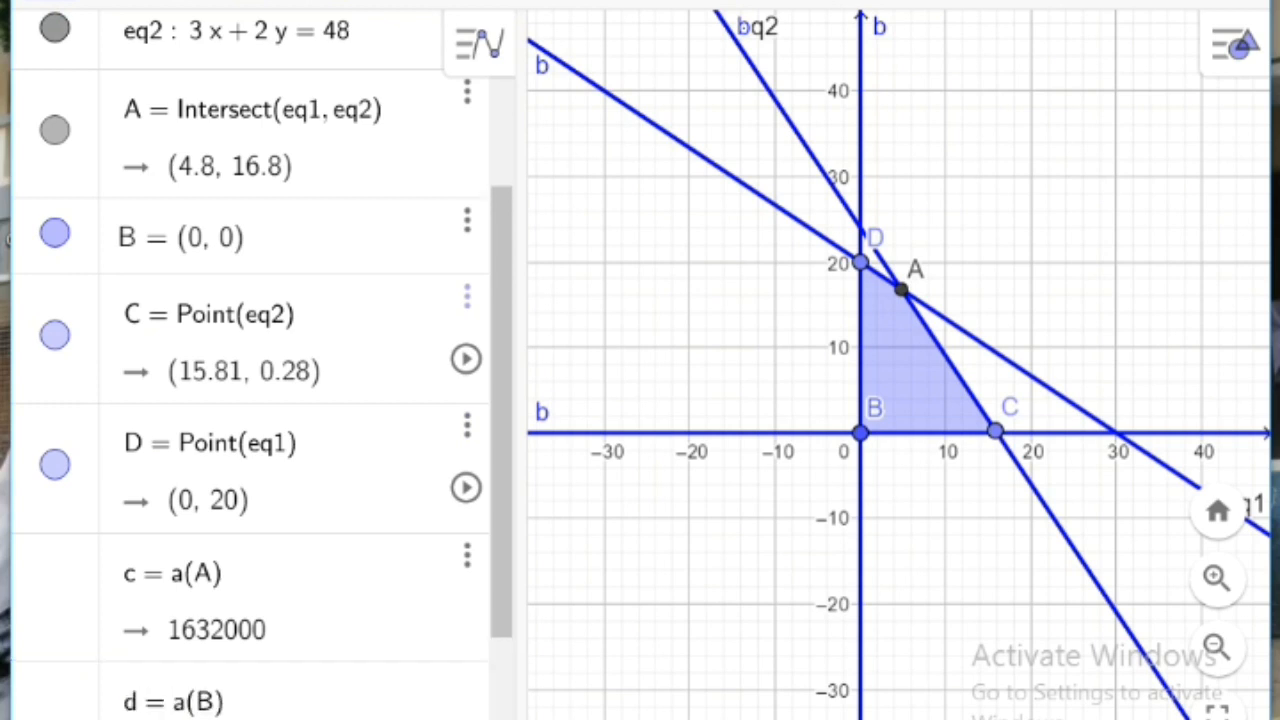
key("Return")
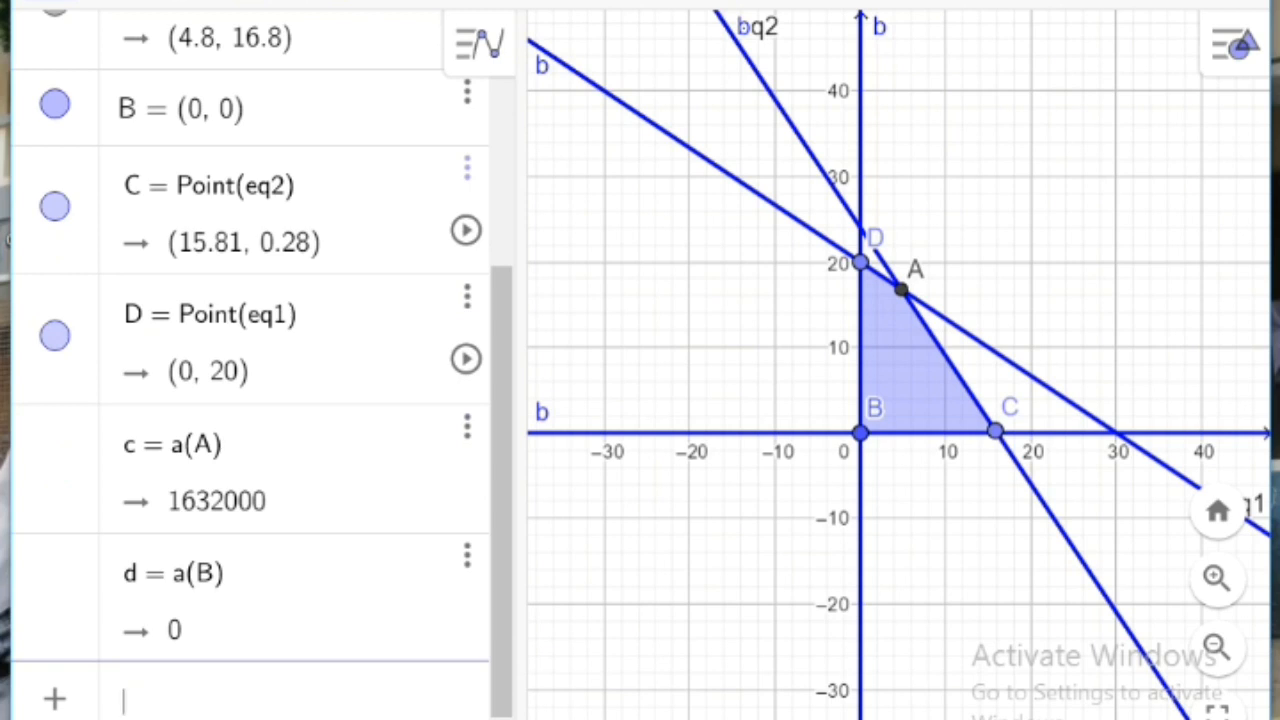
Step: Evaluate the objective function at the remaining corner points by entering a(C) and a(D) in new algebra rows
type("a(")
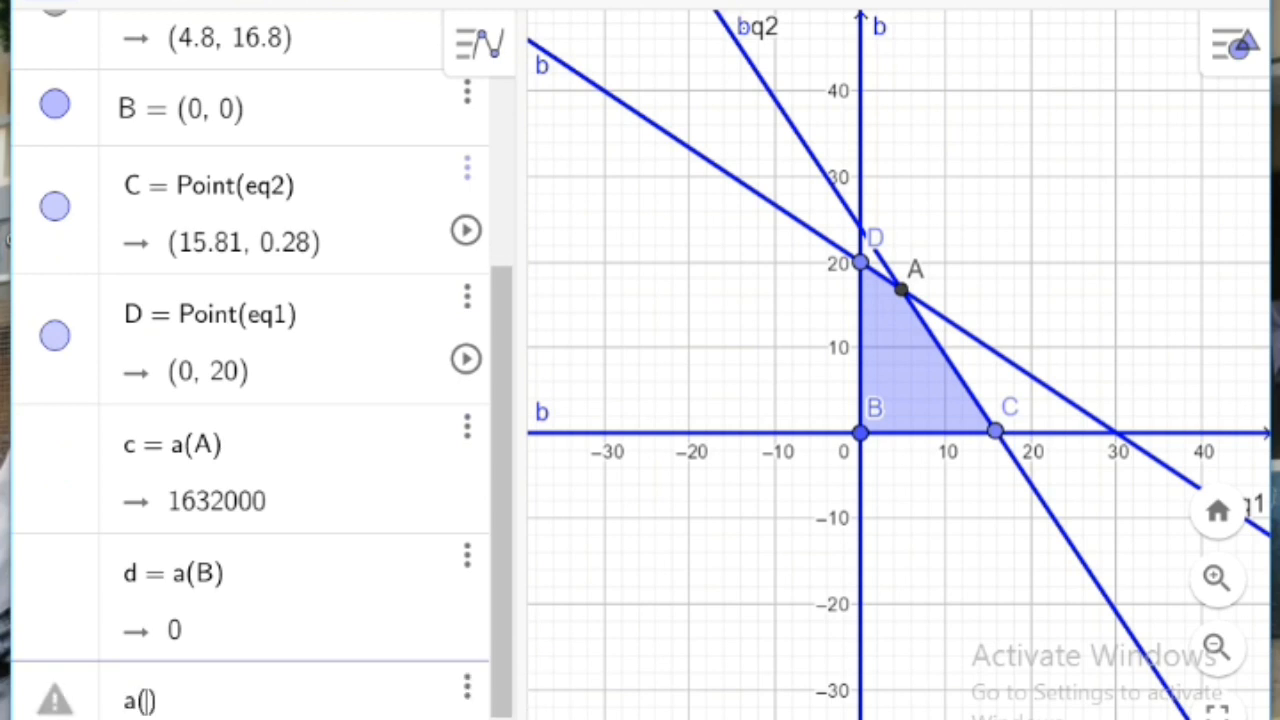
type("C")
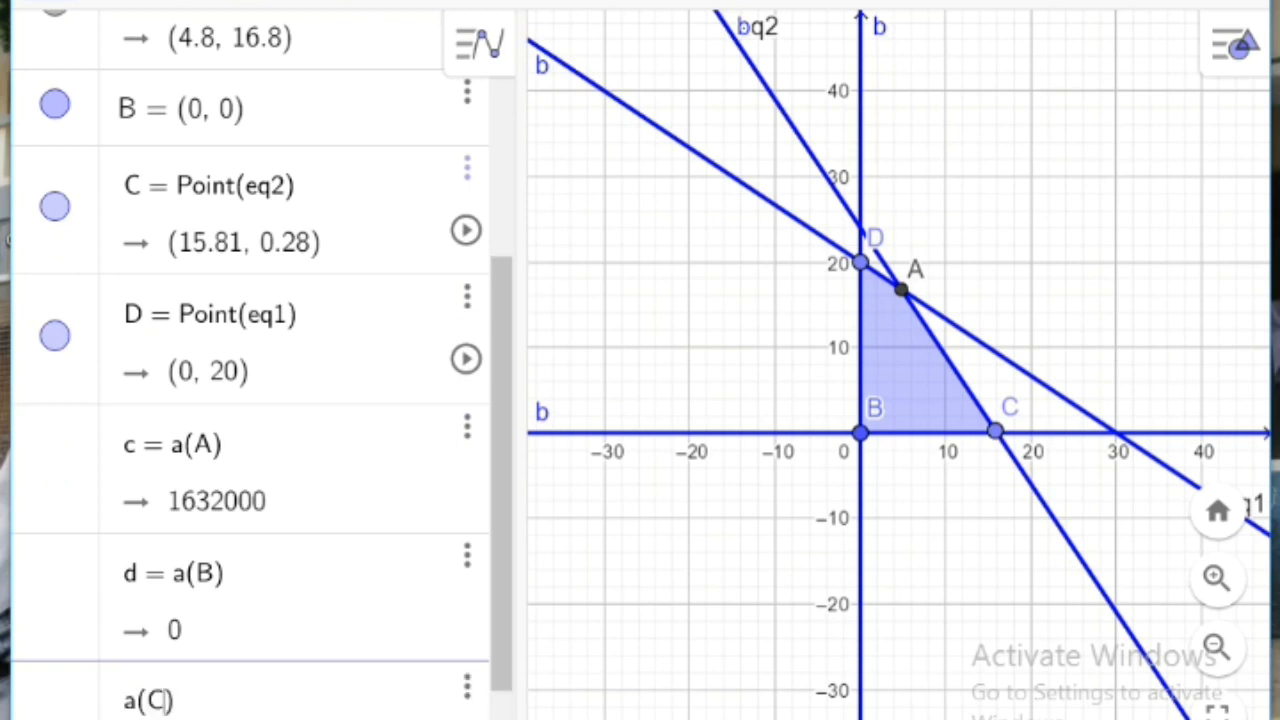
key("Return")
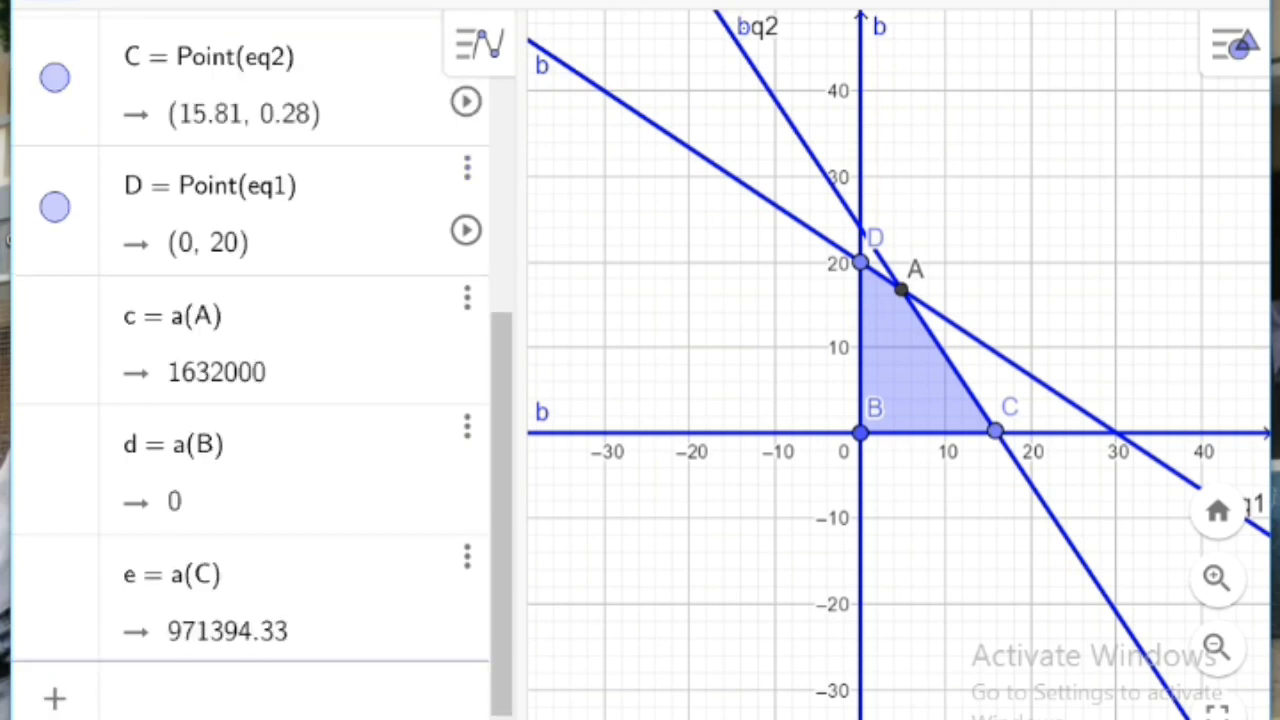
type("a")
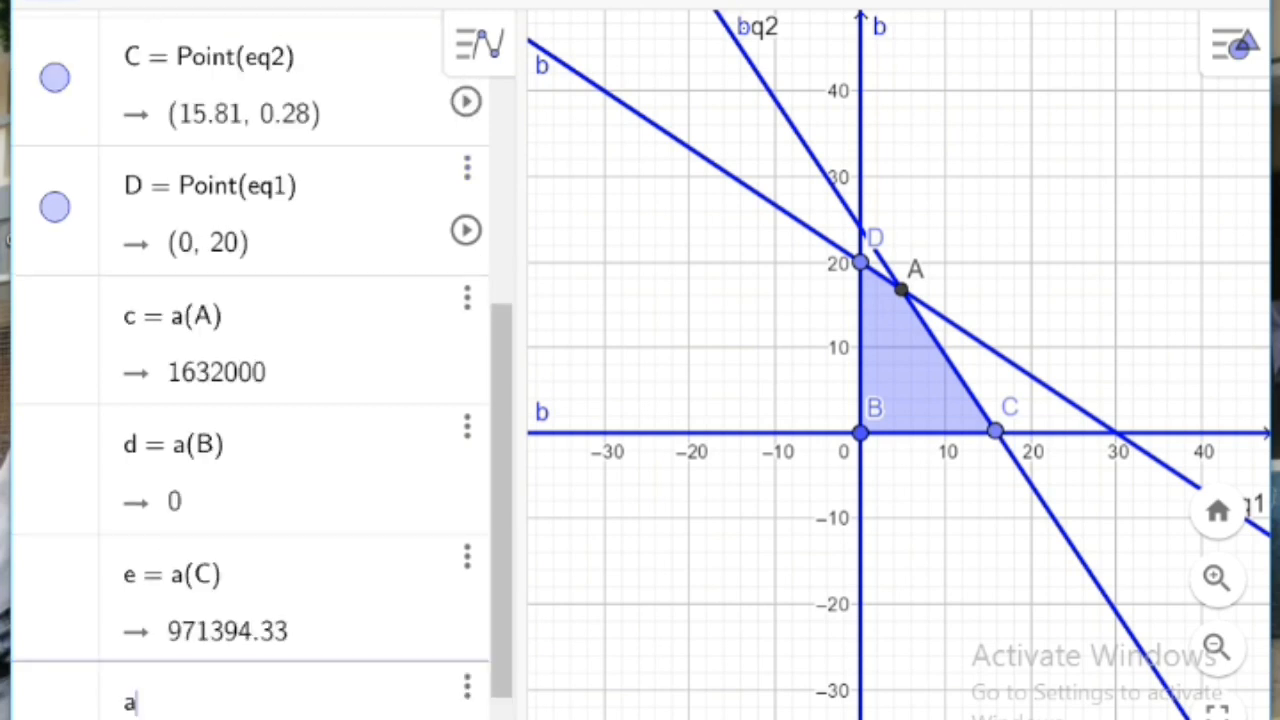
type("(d")
key("BackSpace")
type("D")
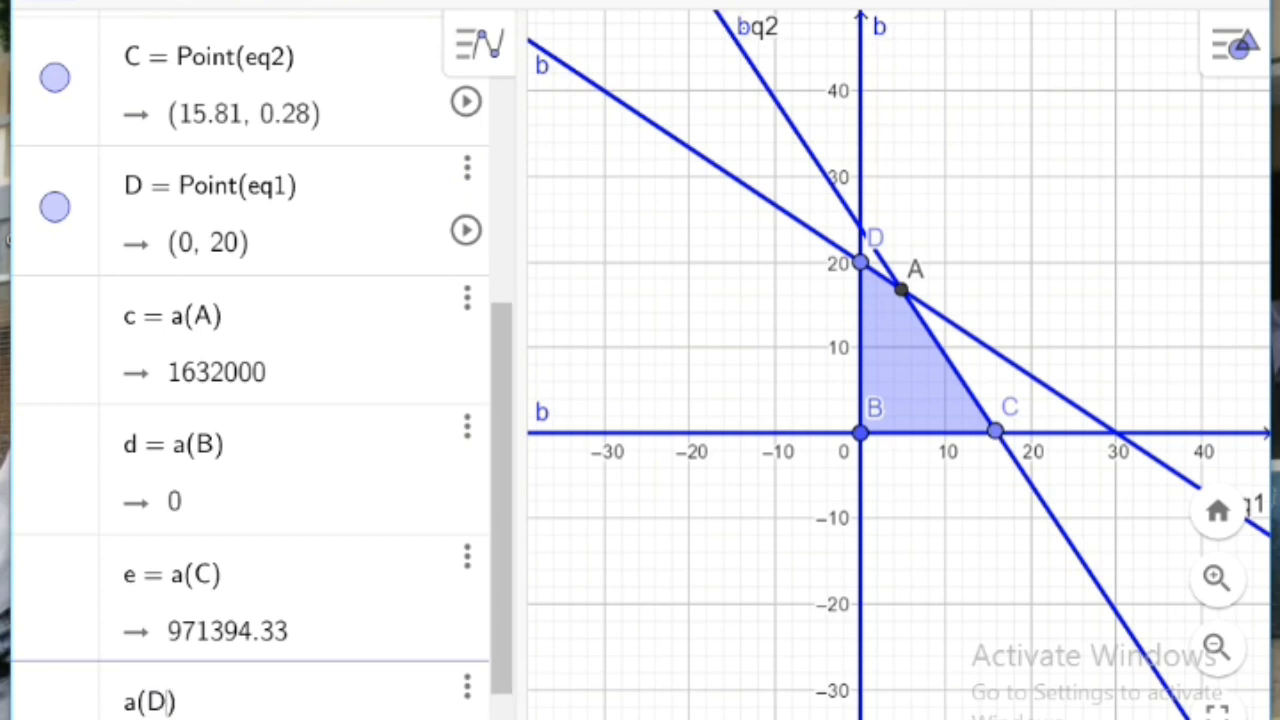
key("Return")
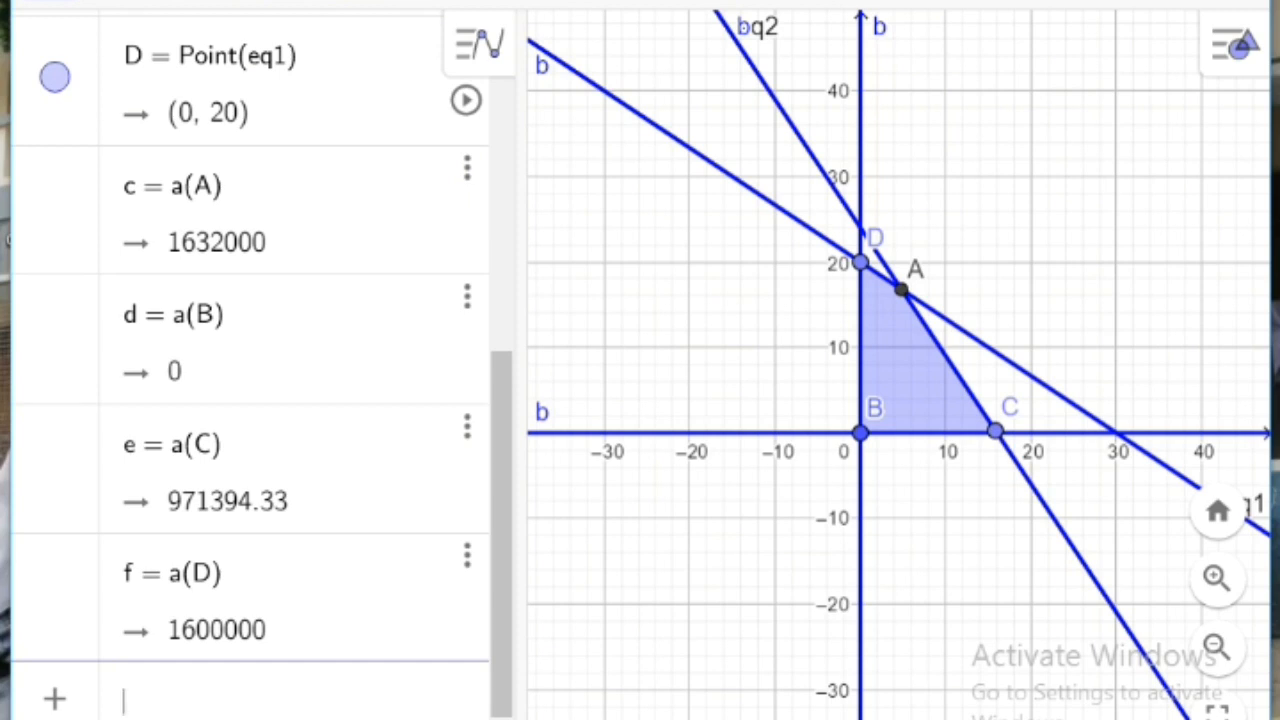
mouse_move(502, 553)
left_mouse_down()
mouse_move(502, 521)
mouse_move(502, 555)
left_mouse_up()
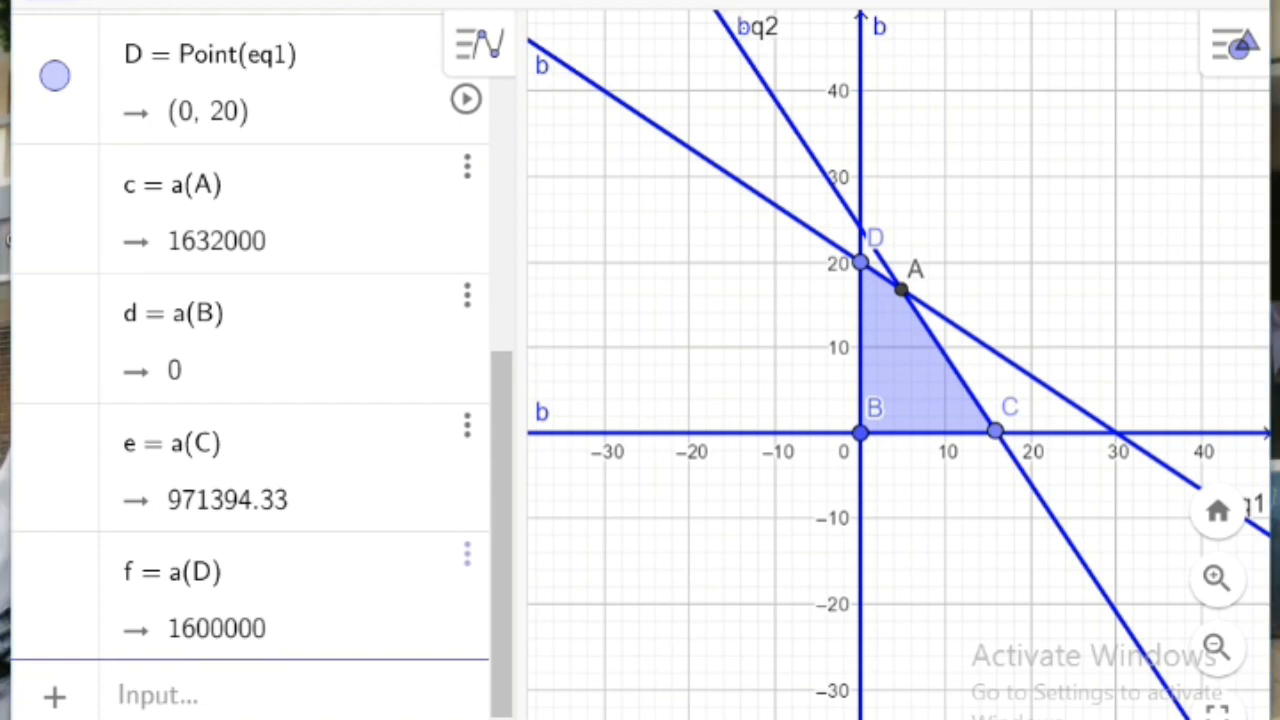
key("alt+Tab")
left_click(1015, 5)
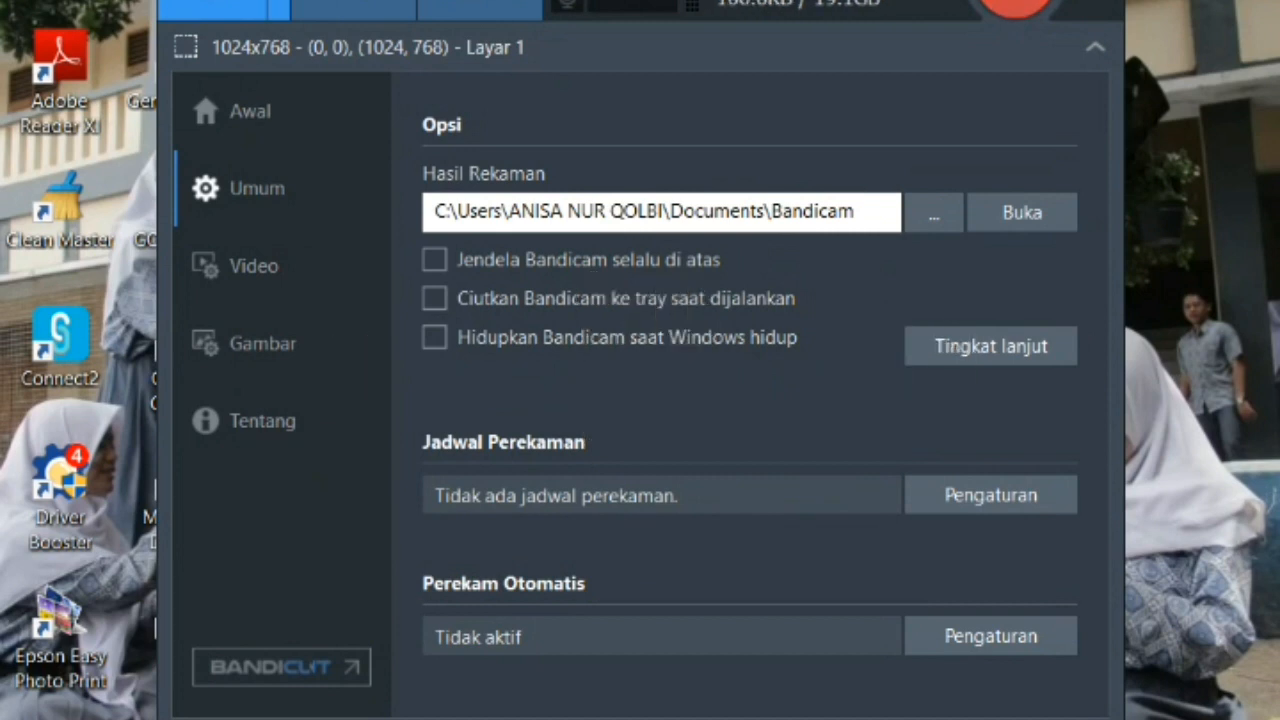
Step: Switch to GeoGebra Classic, start a new file in place of the open sine worksheet and choose the Graphing perspective
left_click(735, 719)
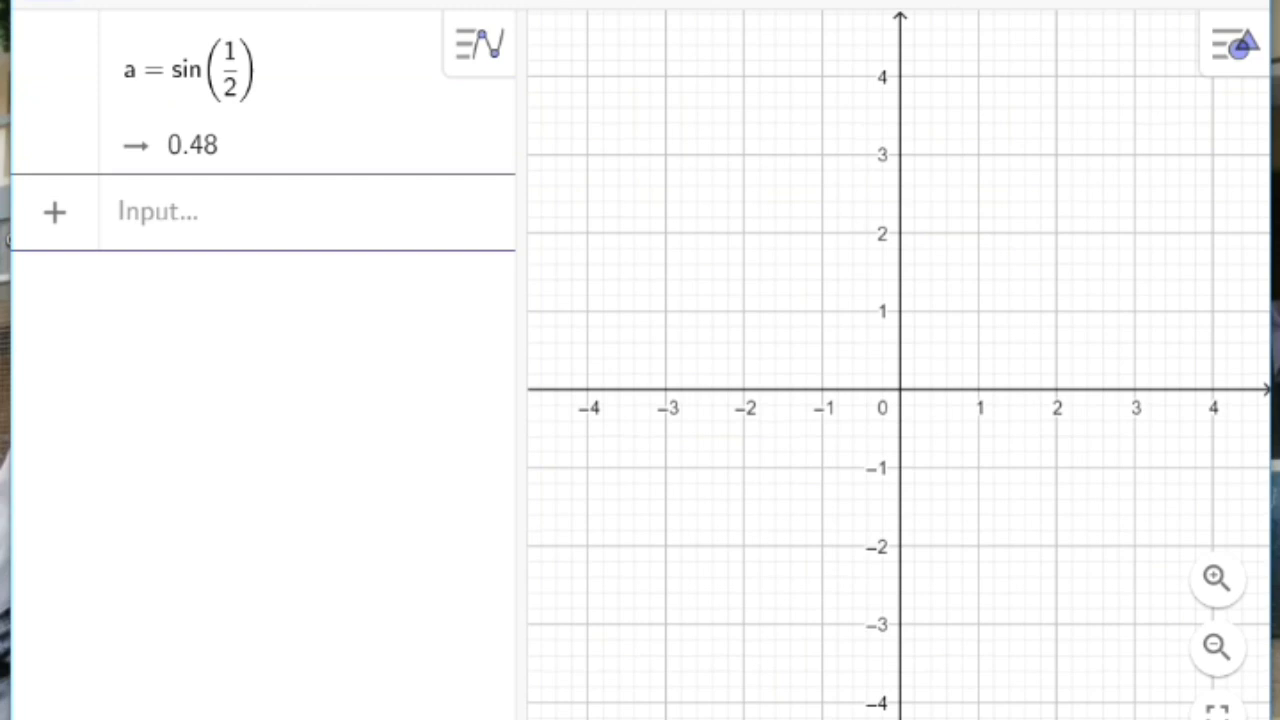
left_click(268, 69)
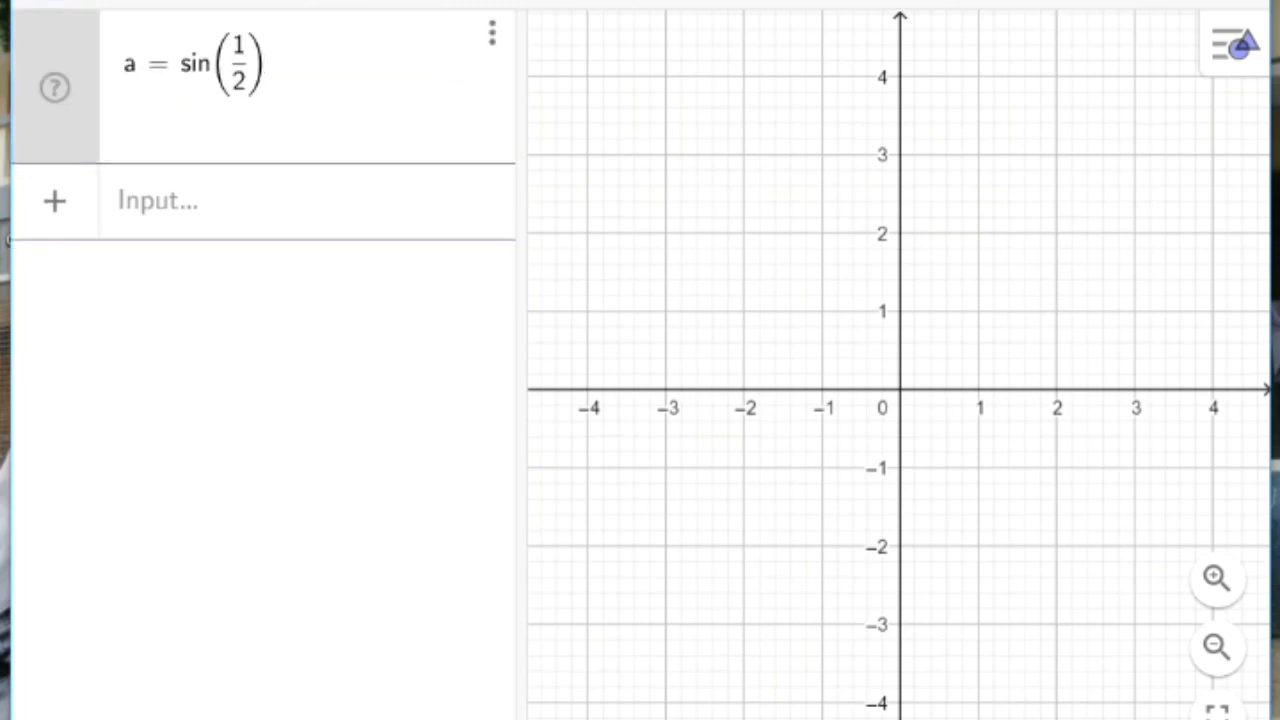
left_click(1240, 2)
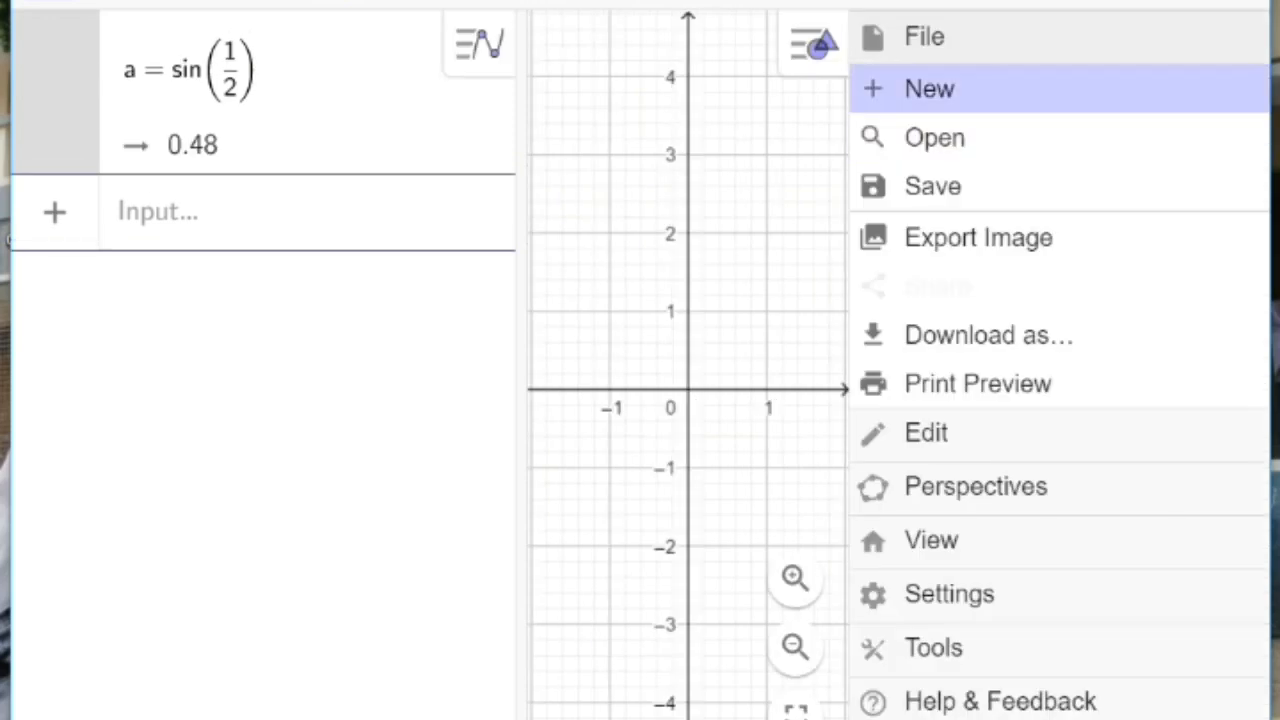
left_click(930, 88)
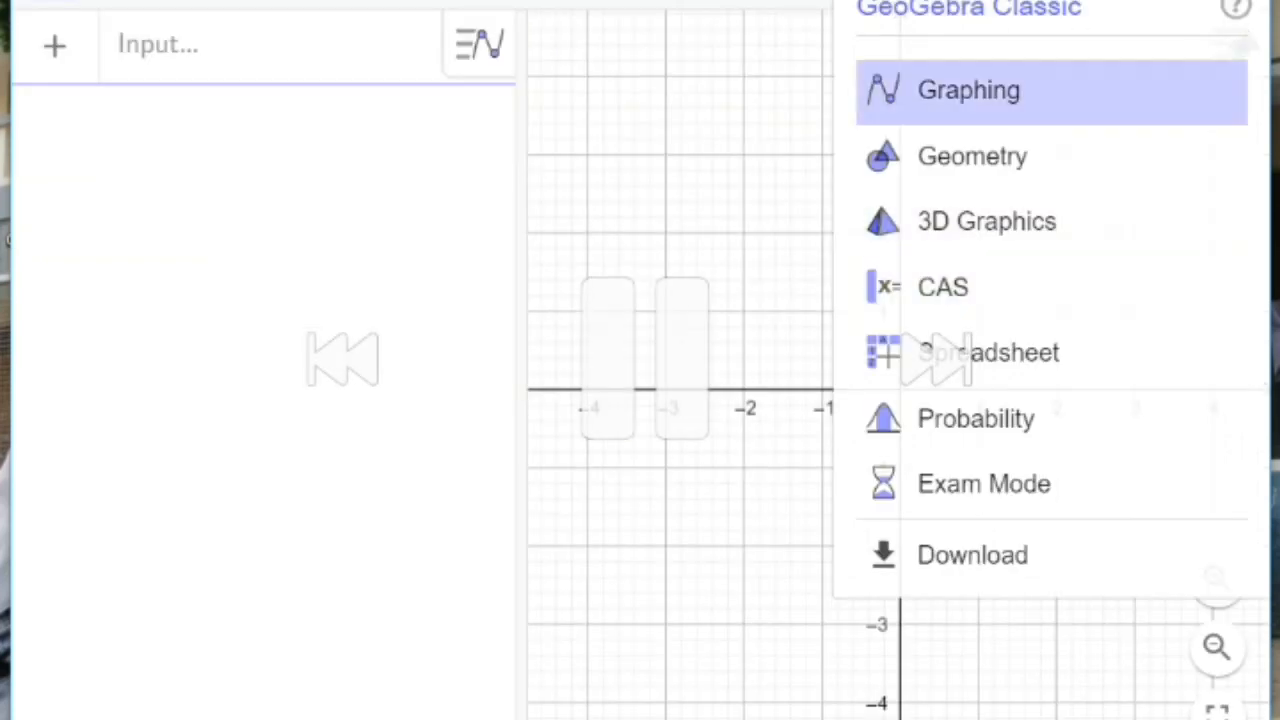
left_click(969, 90)
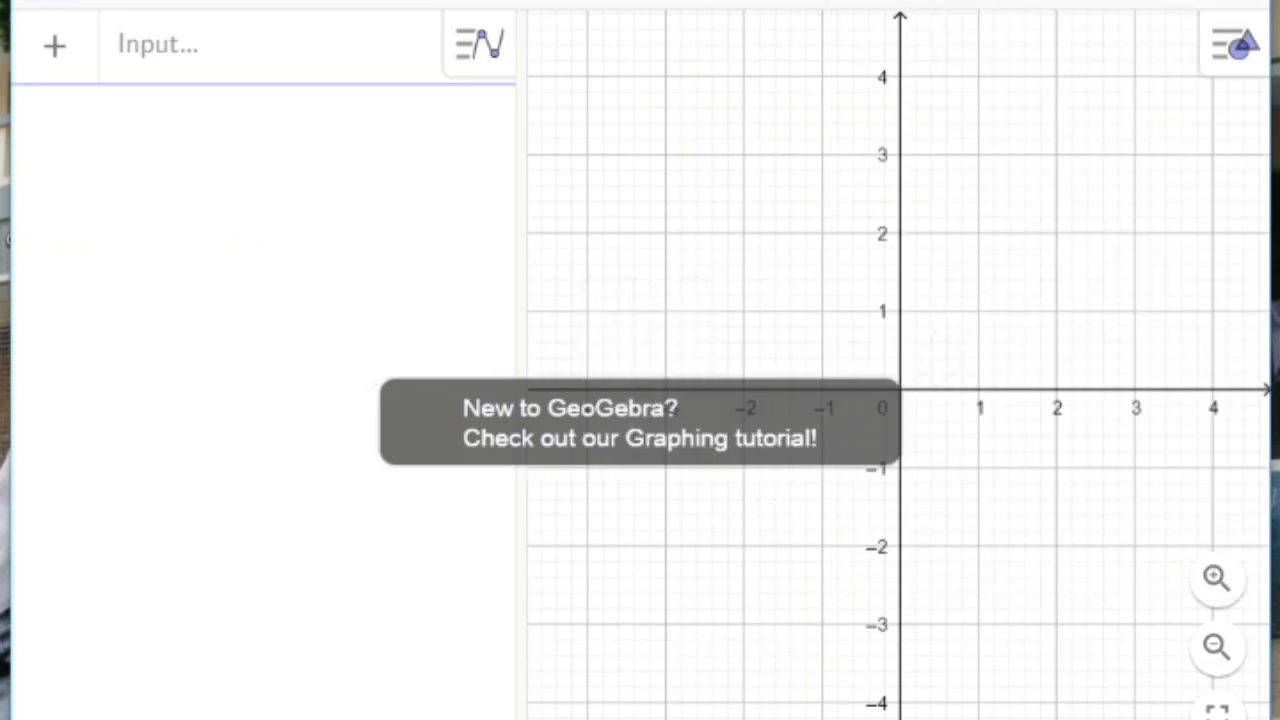
left_click(145, 45)
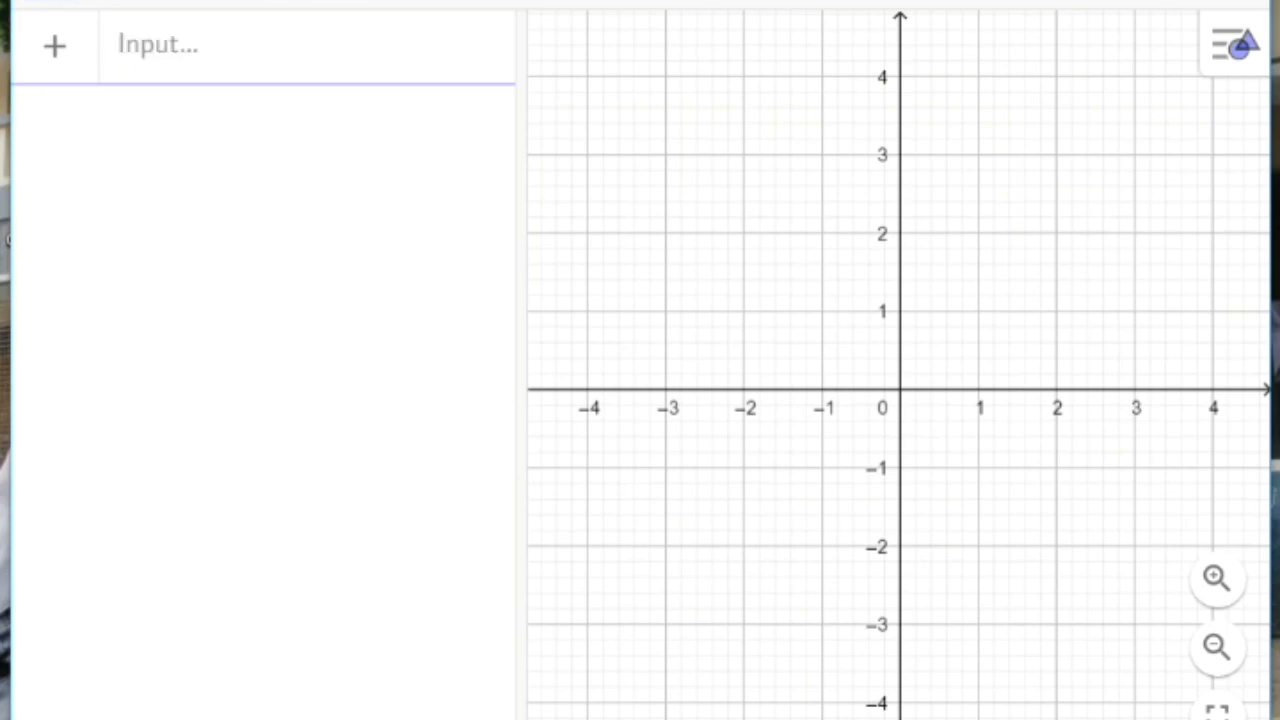
Step: Hide the grid in the graphics view and show it again
right_click(786, 238)
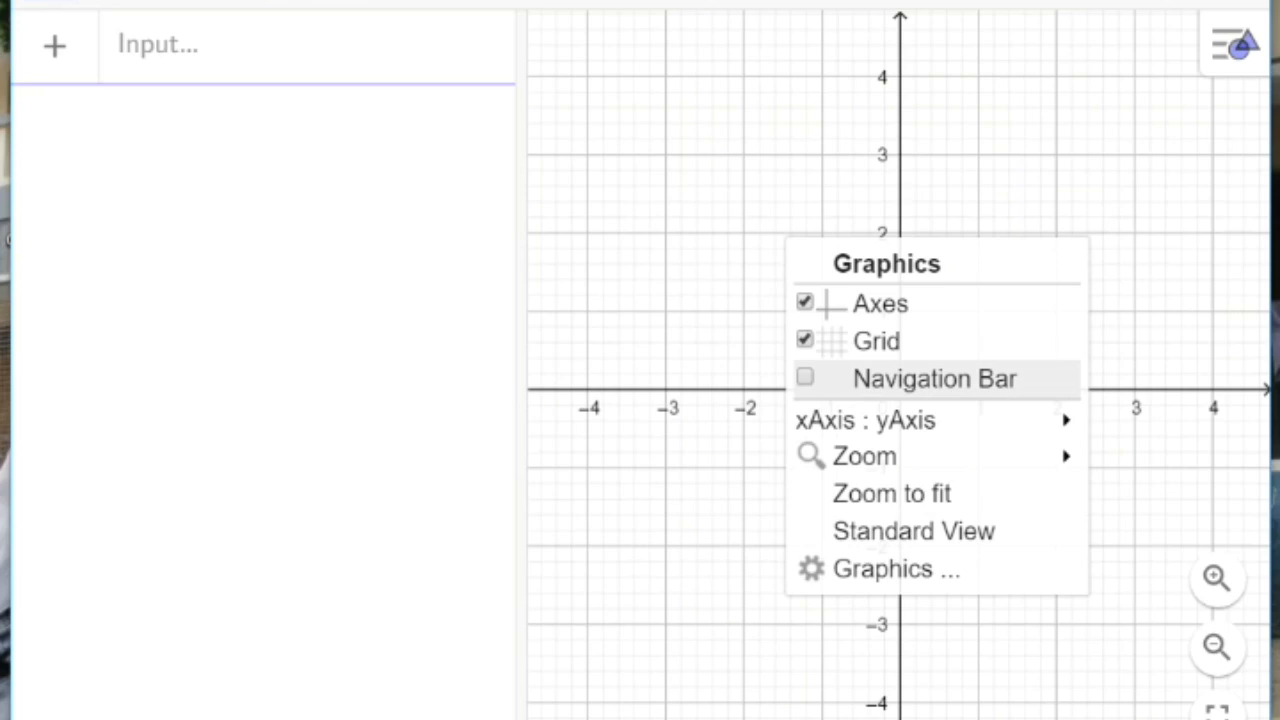
mouse_move(915, 420)
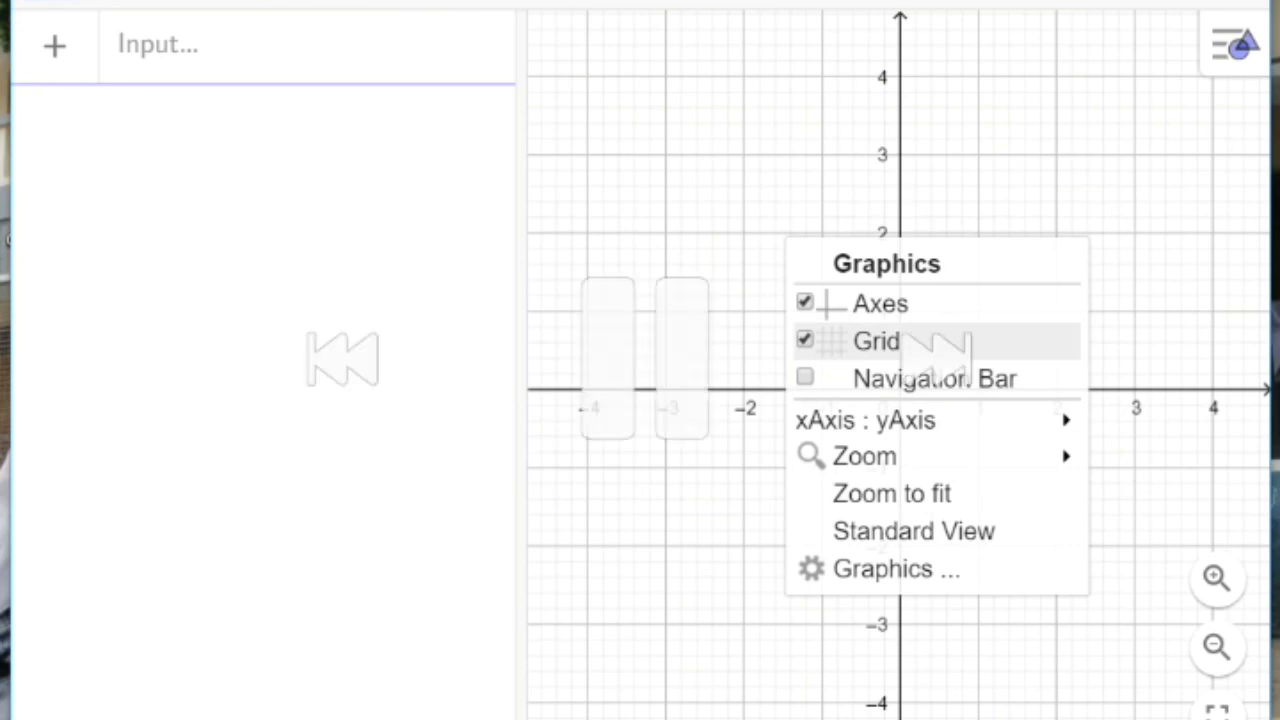
left_click(876, 341)
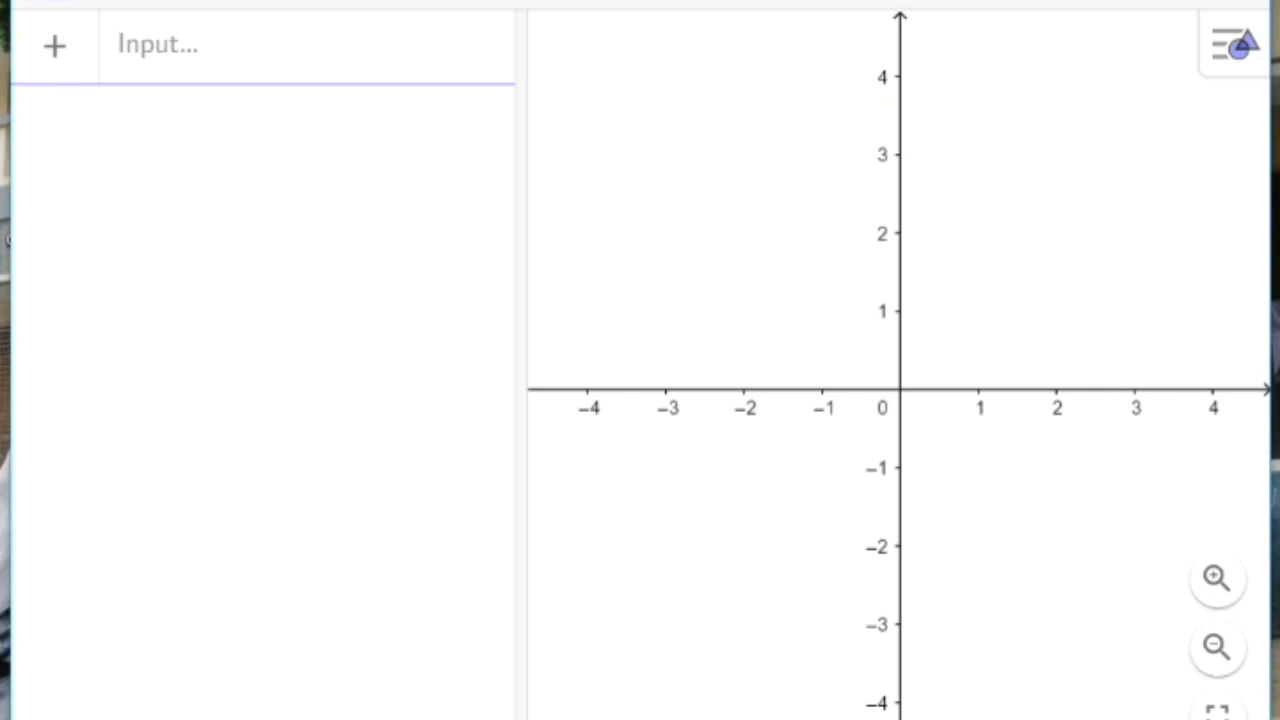
right_click(916, 352)
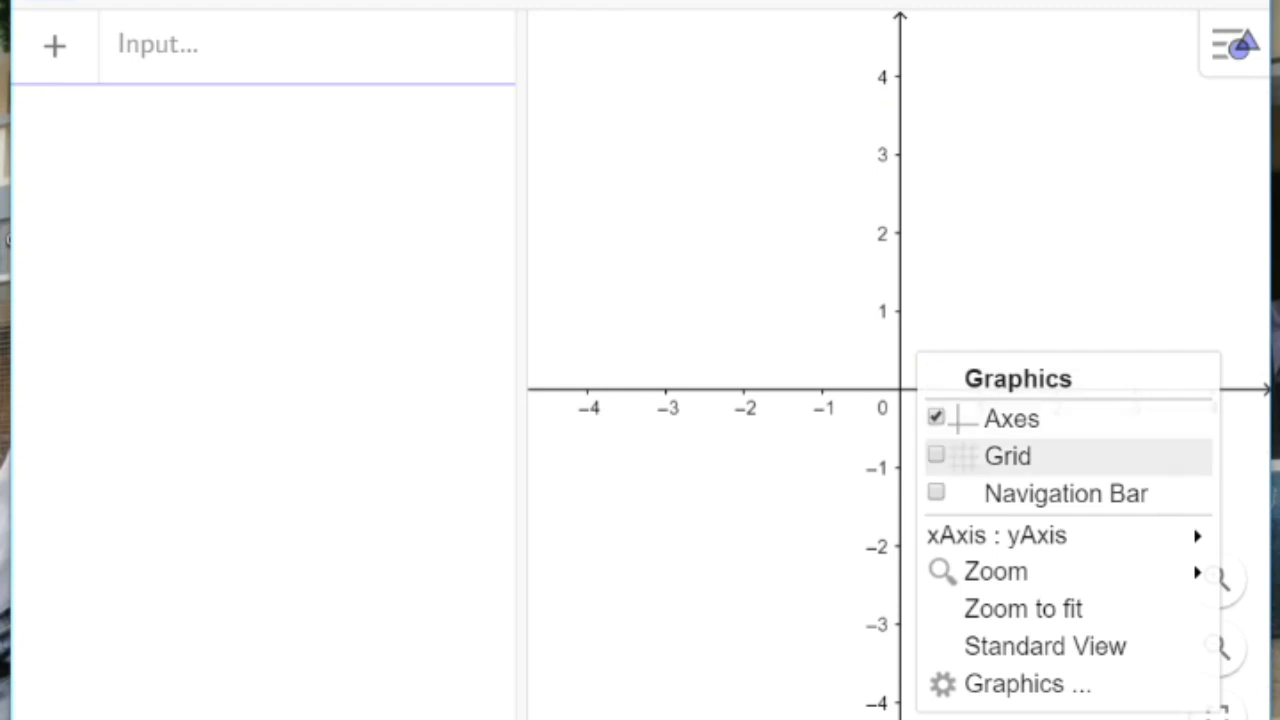
left_click(1007, 456)
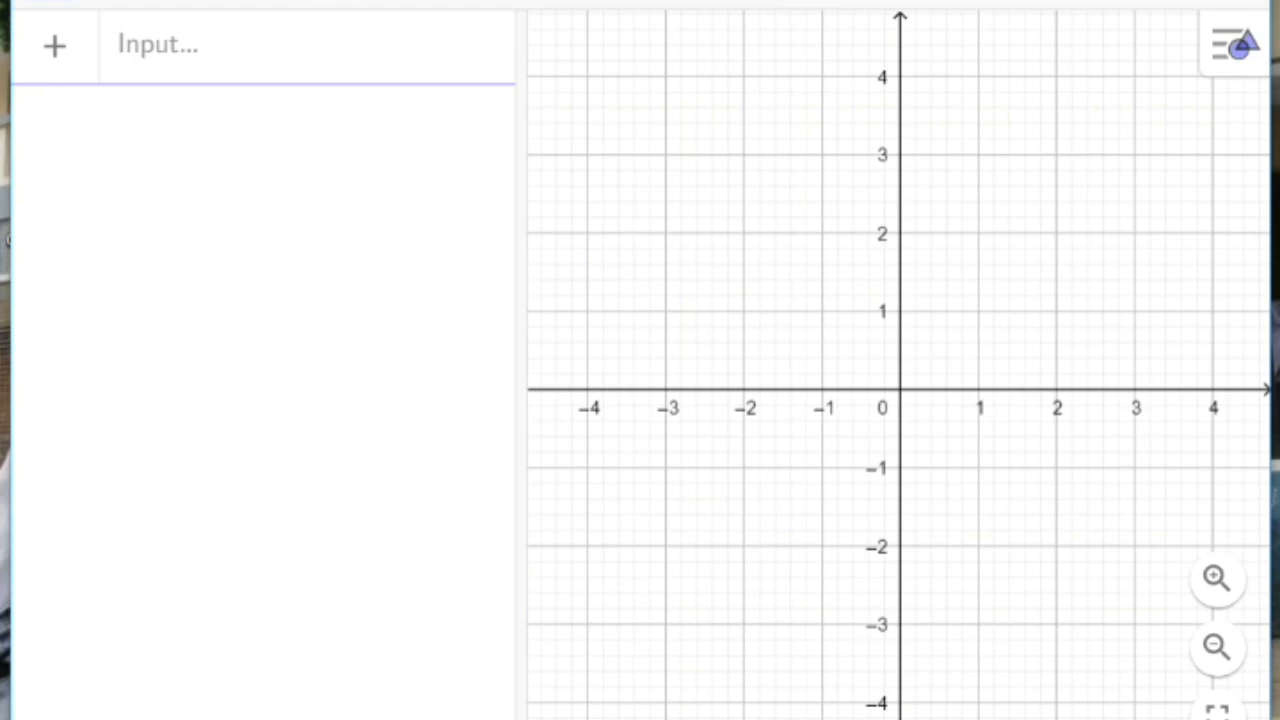
Step: Open the graphics view settings and set x Min to -100
right_click(1060, 333)
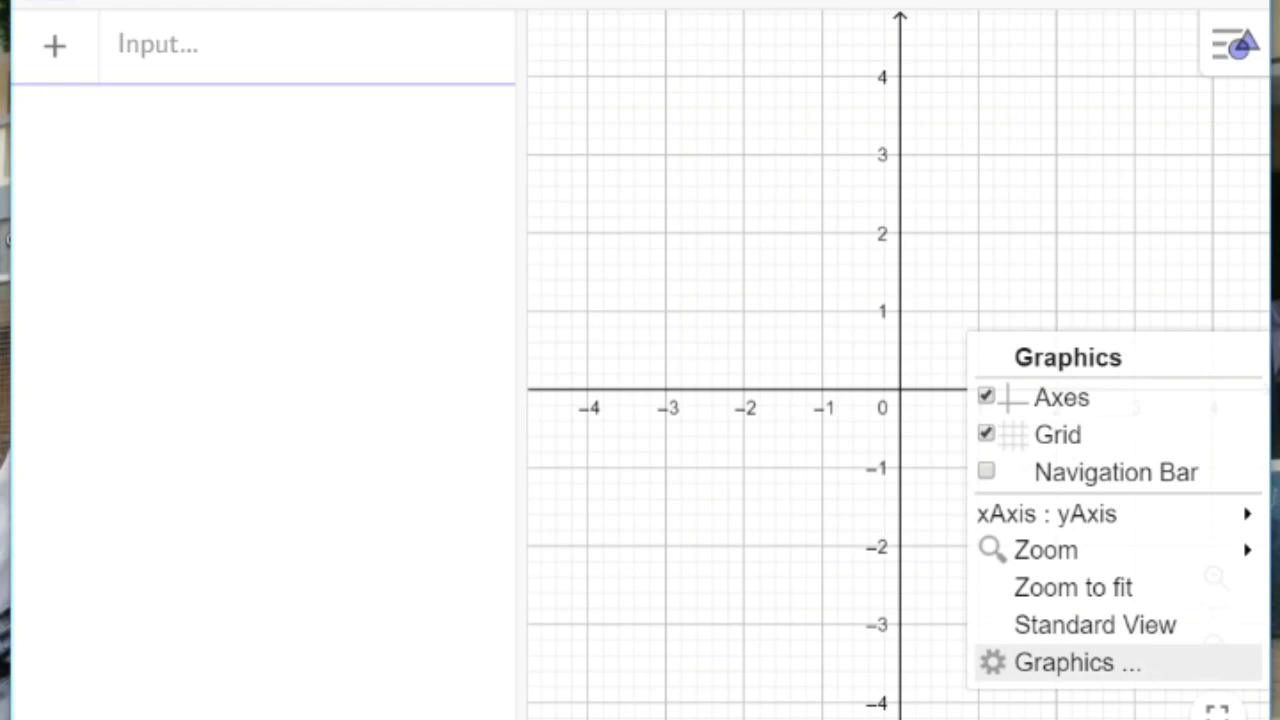
left_click(1077, 662)
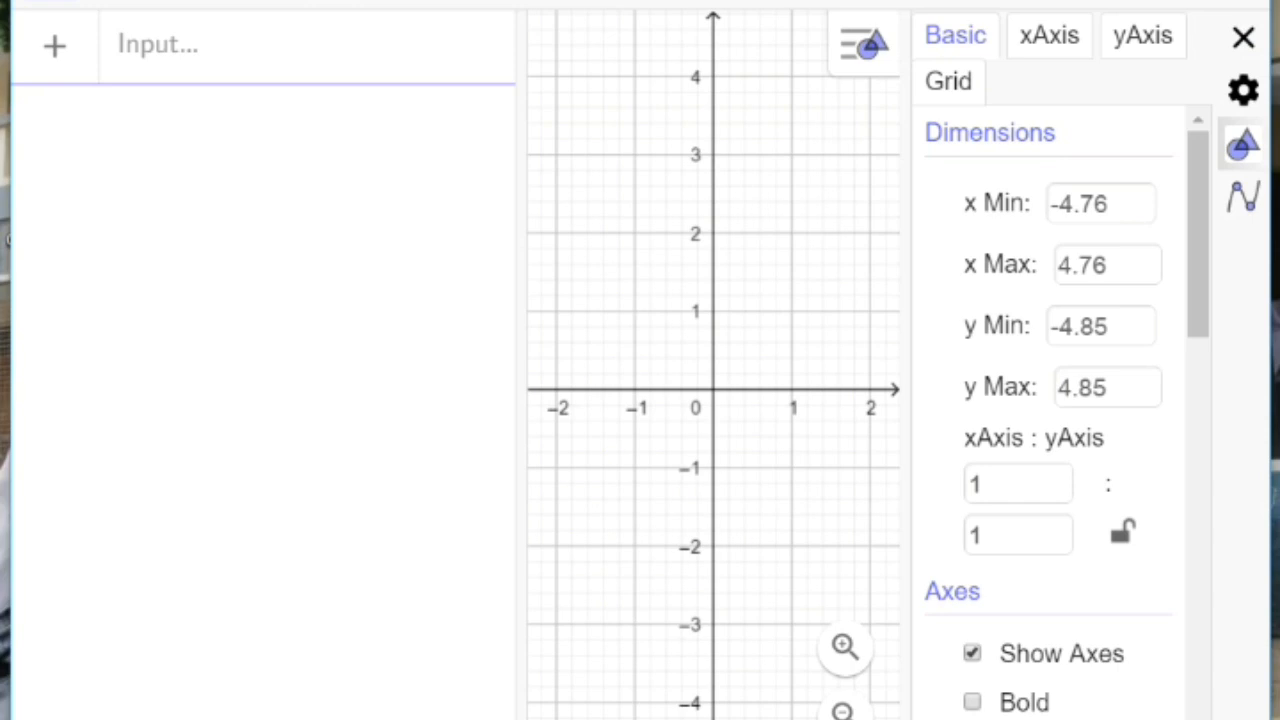
left_click(1110, 204)
key("BackSpace")
key("BackSpace")
key("BackSpace")
key("BackSpace")
key("BackSpace")
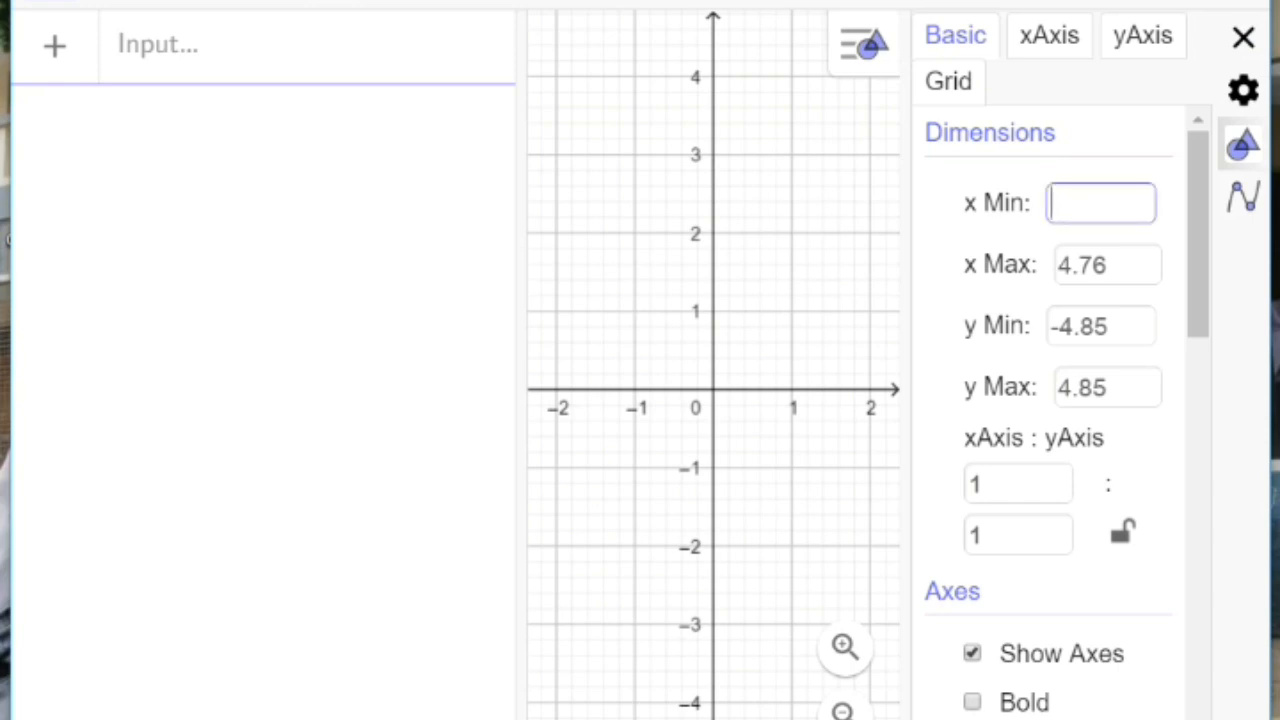
type("-1000")
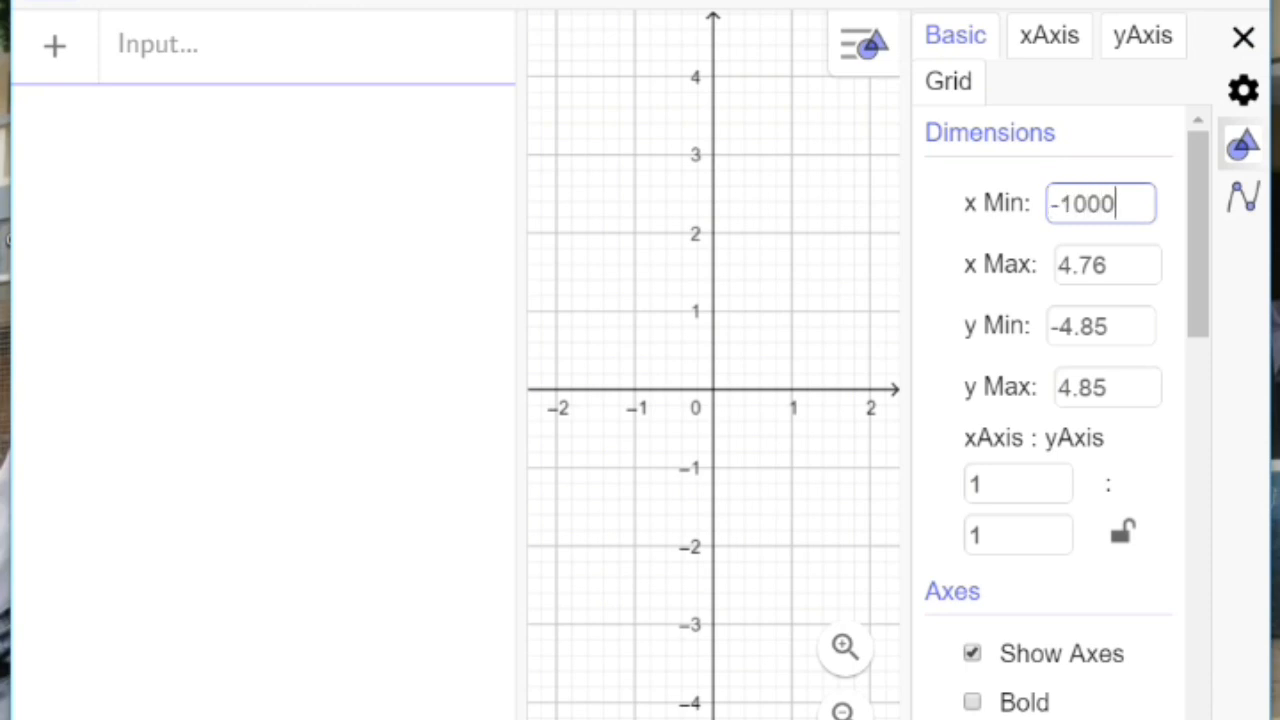
key("BackSpace")
key("Tab")
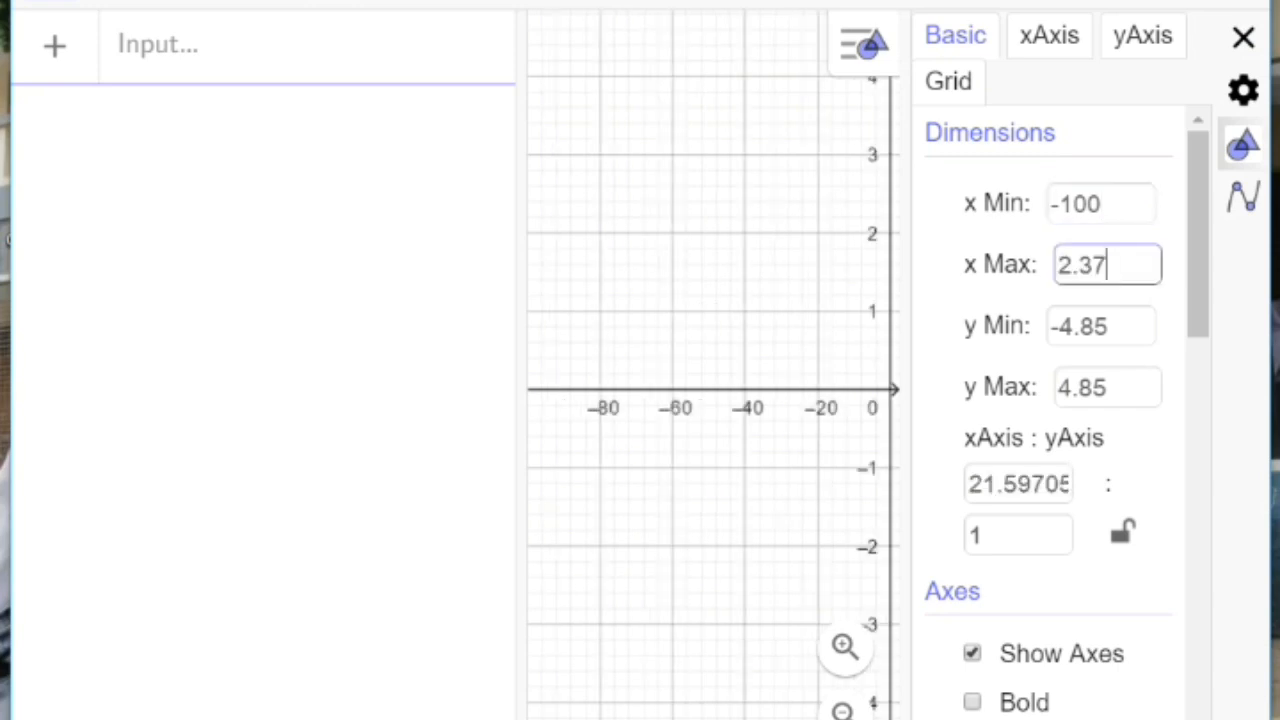
Step: Set x Max of the graphics view to 280
key("BackSpace")
key("BackSpace")
key("BackSpace")
key("BackSpace")
type("280")
Step: Set the vertical range of the graphics view to y Min -5 and y Max 5
left_click(1109, 326)
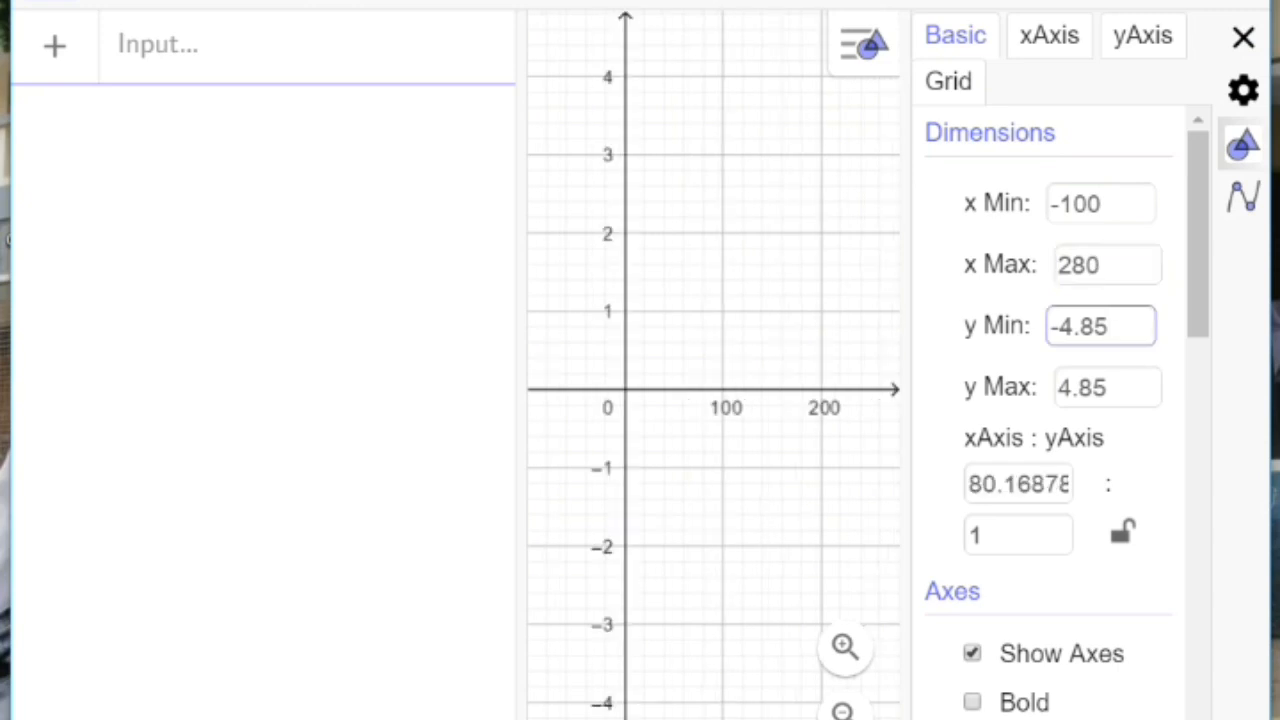
key("BackSpace")
key("BackSpace")
key("BackSpace")
key("BackSpace")
key("BackSpace")
type("-5")
left_click(1108, 387)
key("BackSpace")
key("BackSpace")
key("BackSpace")
key("BackSpace")
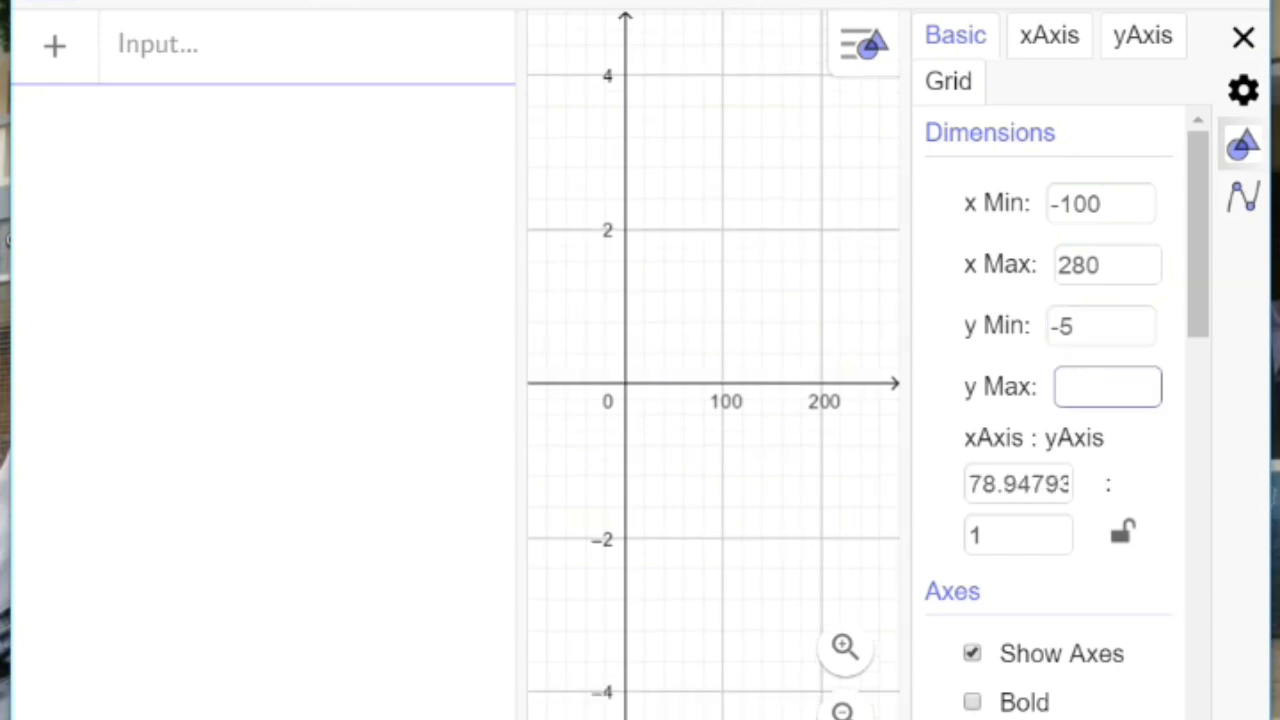
type("5")
key("Tab")
Step: Set the xAxis : yAxis ratio of the graphics view to 29.70423 : 1
key("BackSpace")
key("BackSpace")
key("BackSpace")
key("BackSpace")
key("BackSpace")
key("BackSpace")
key("BackSpace")
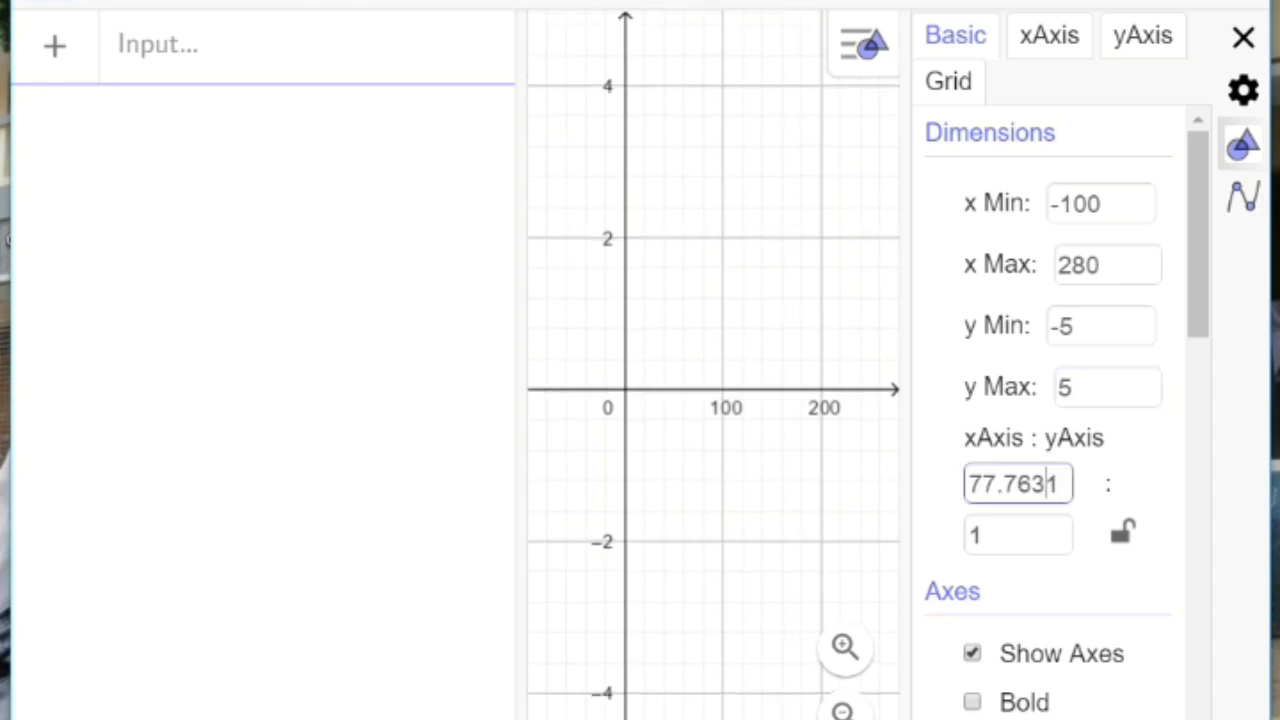
key("BackSpace")
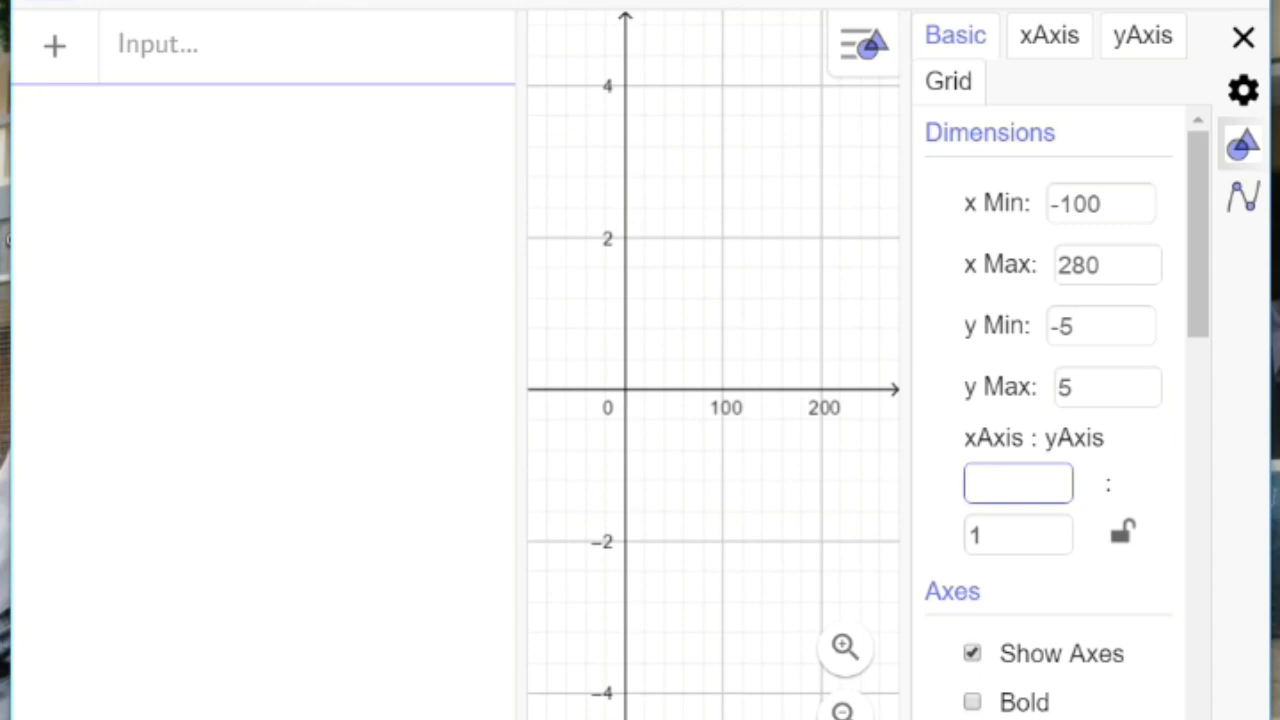
type("29.70")
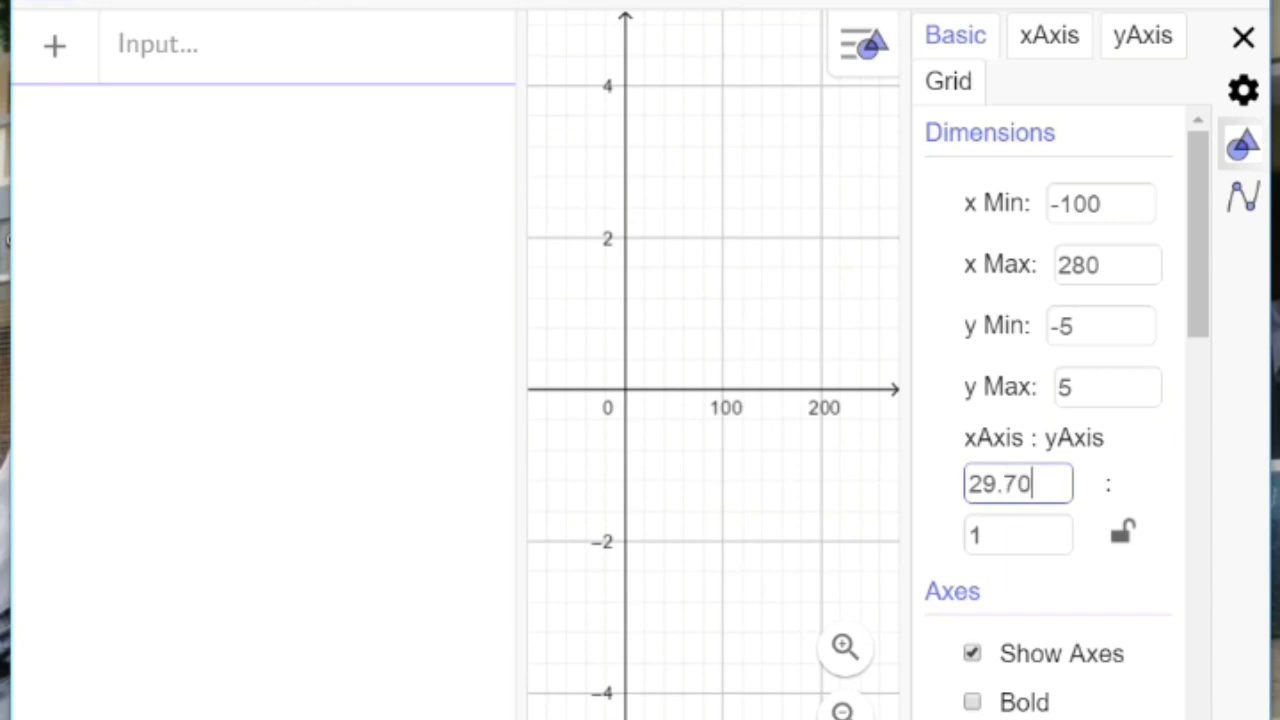
type("423")
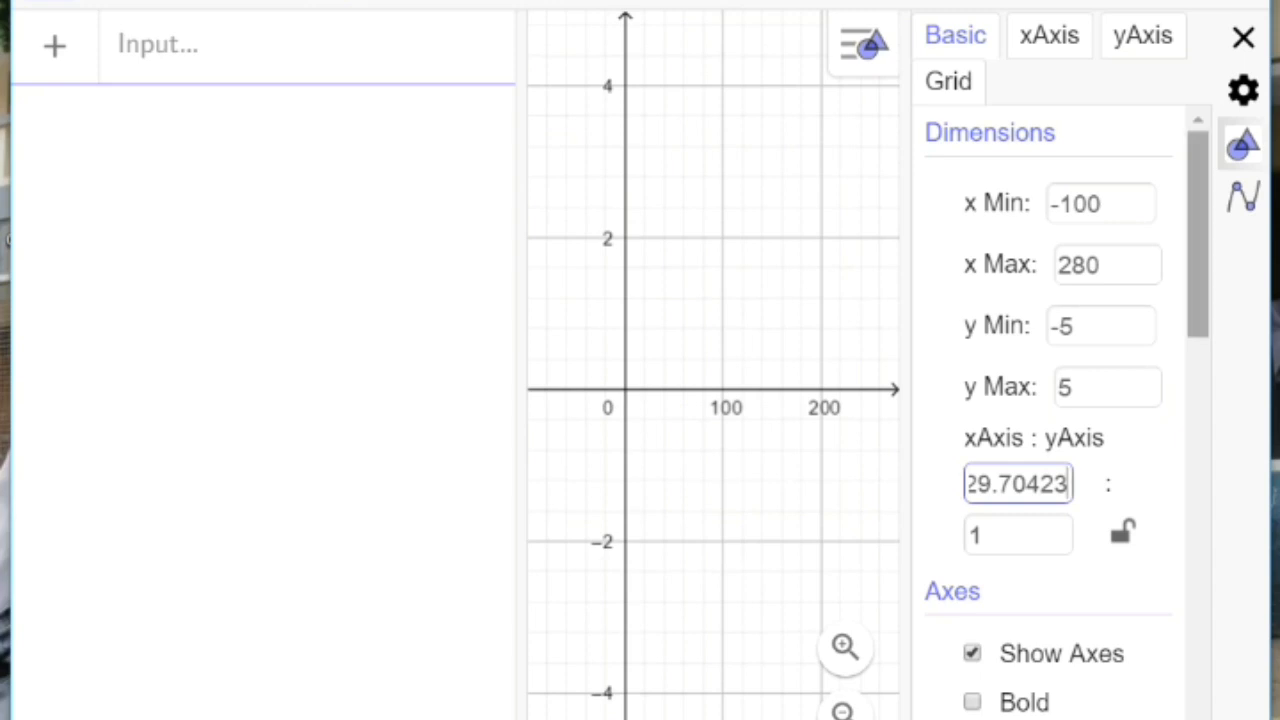
key("Return")
Step: Enable a custom tick distance for the x-axis and set it to 30
left_click_drag(1198, 243, 1198, 385)
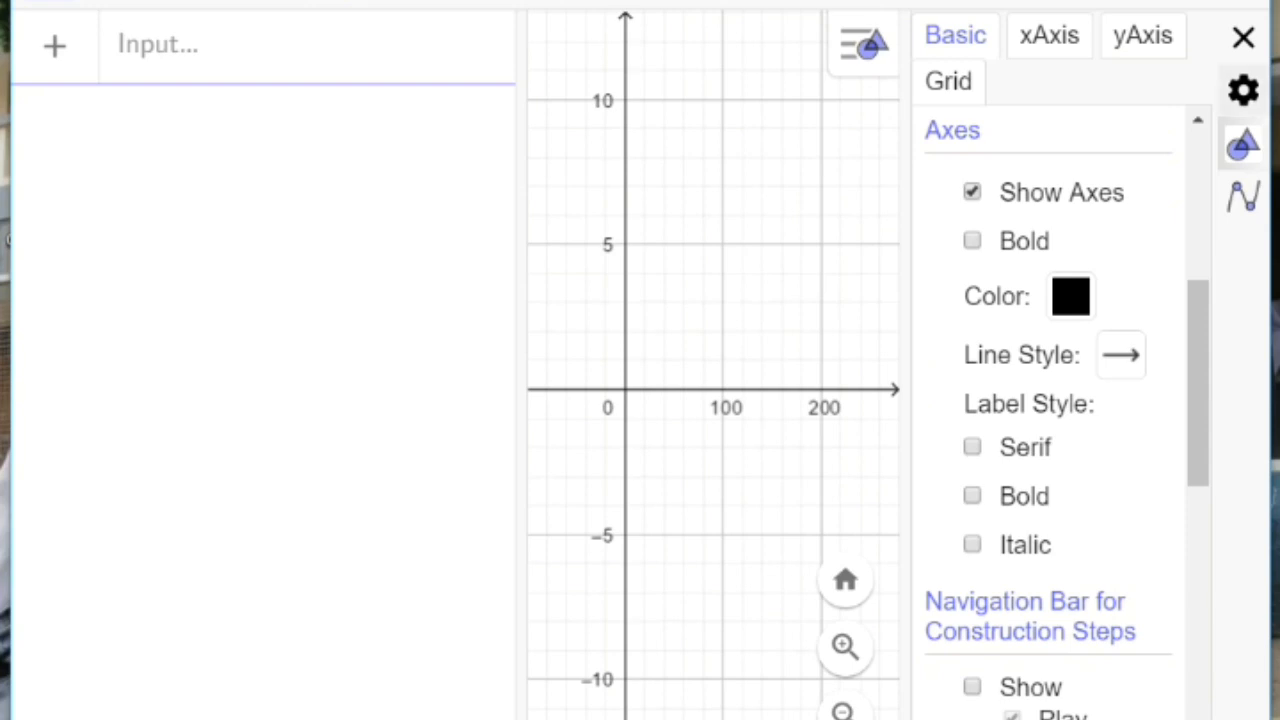
left_click(1049, 36)
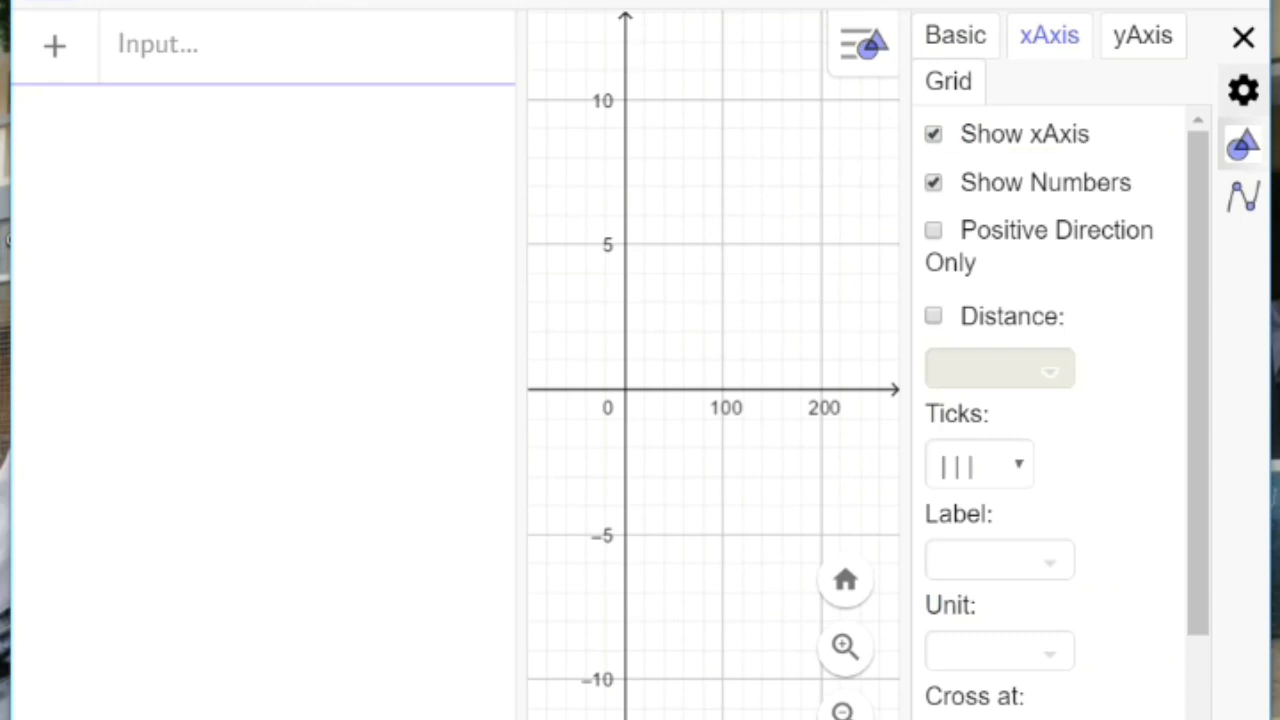
left_click(933, 316)
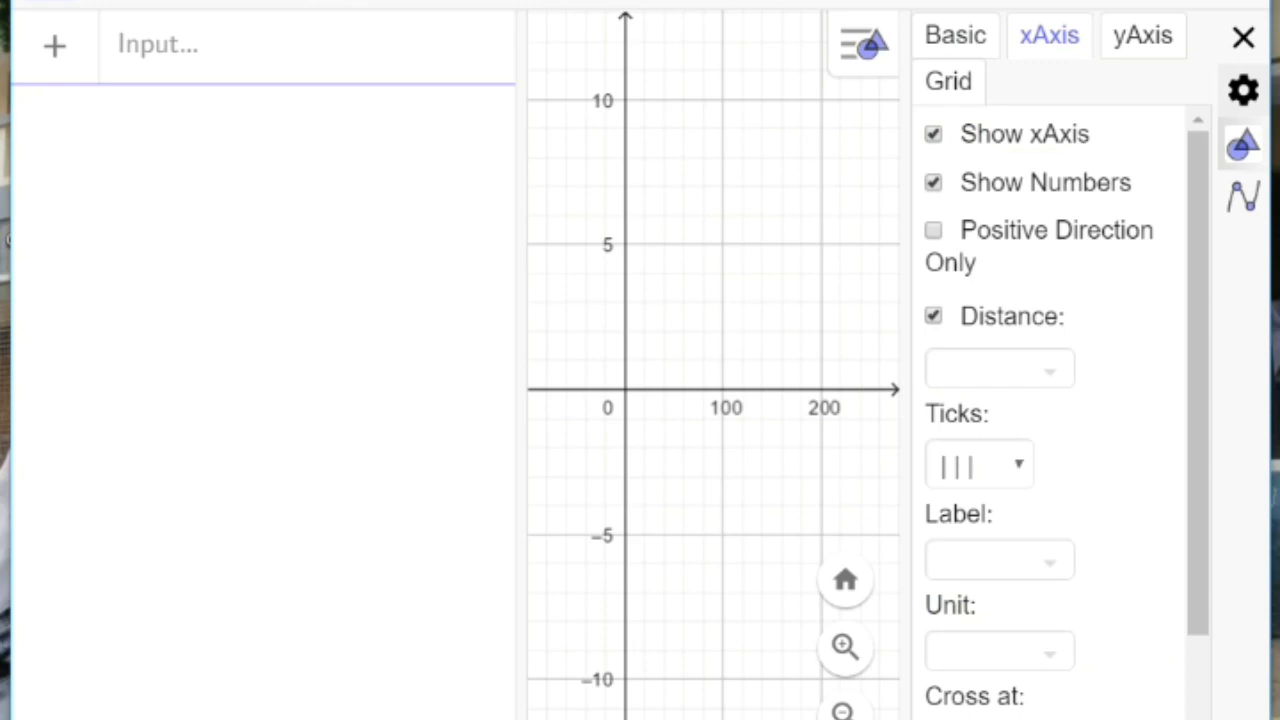
left_click(985, 369)
type("30")
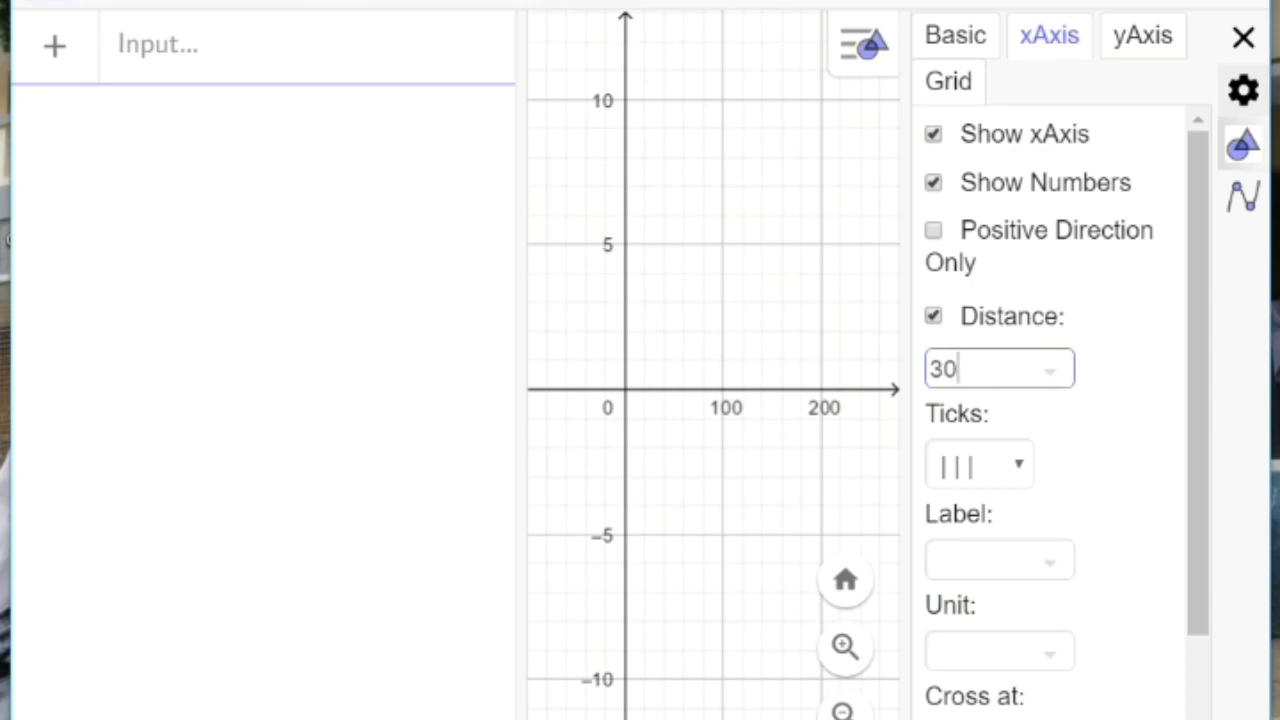
key("Return")
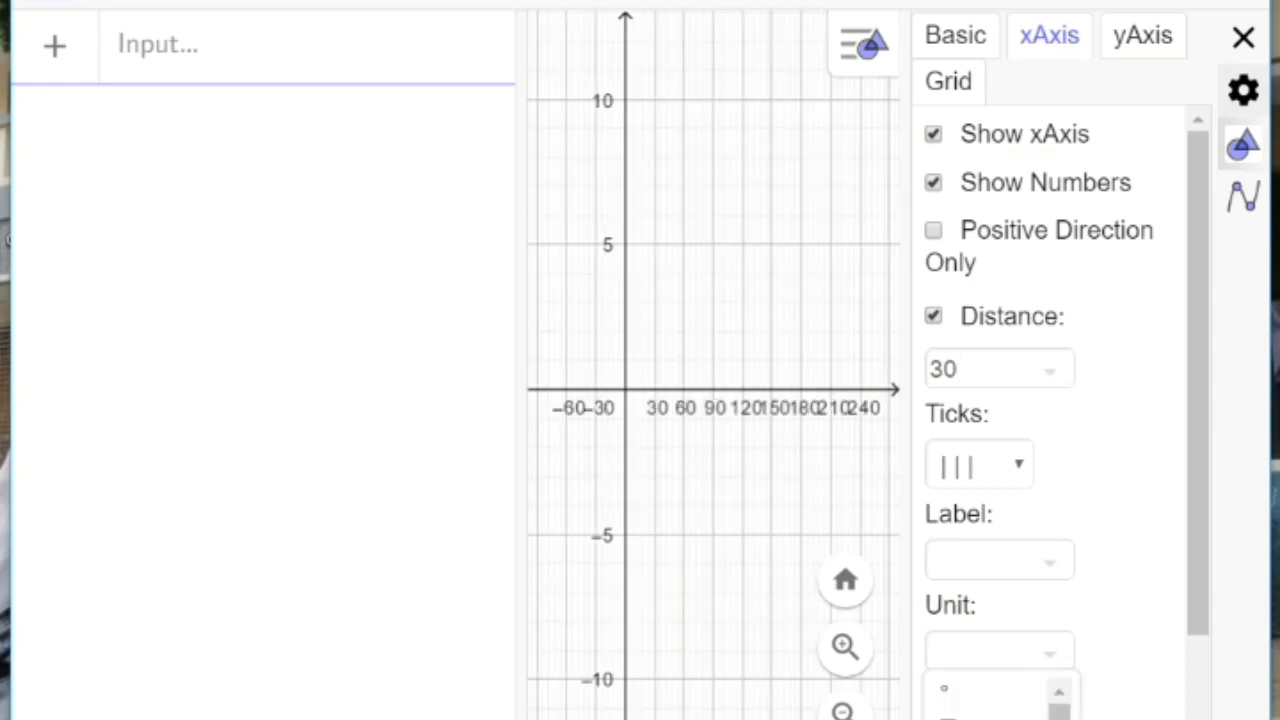
Step: Set the x-axis unit to degrees (°) and its label to x
left_click(988, 692)
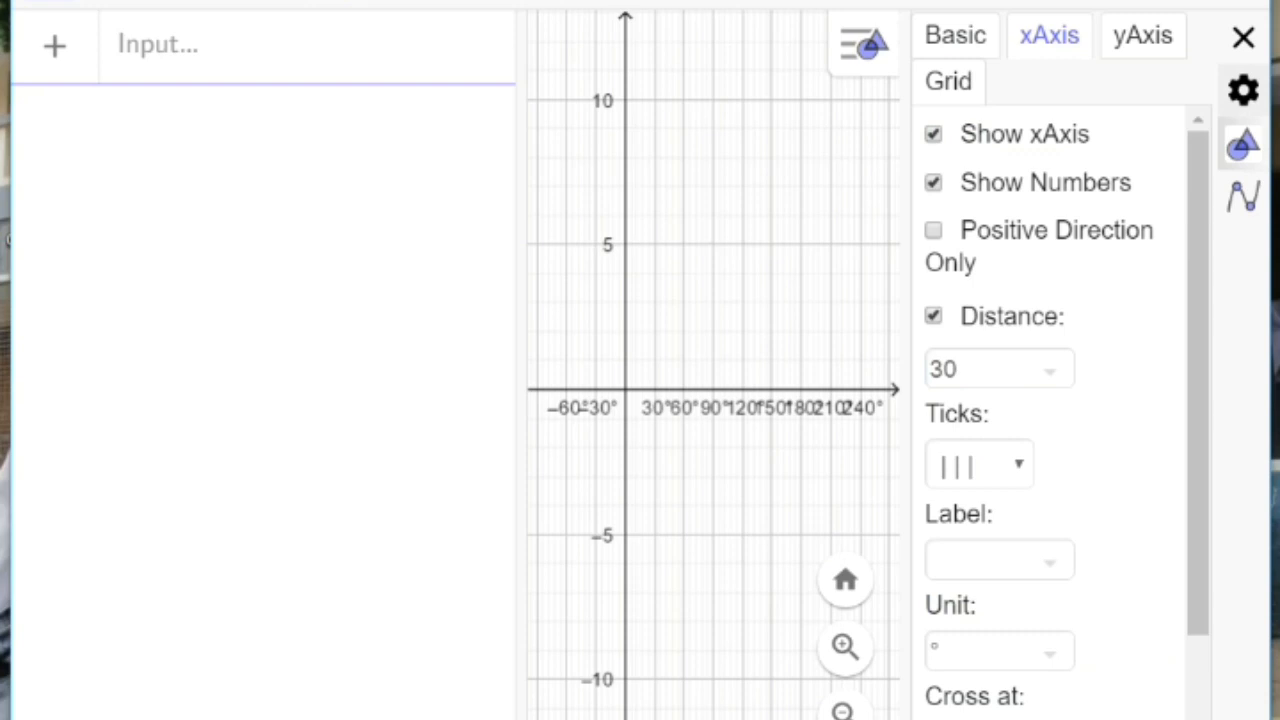
left_click_drag(1198, 400, 1198, 507)
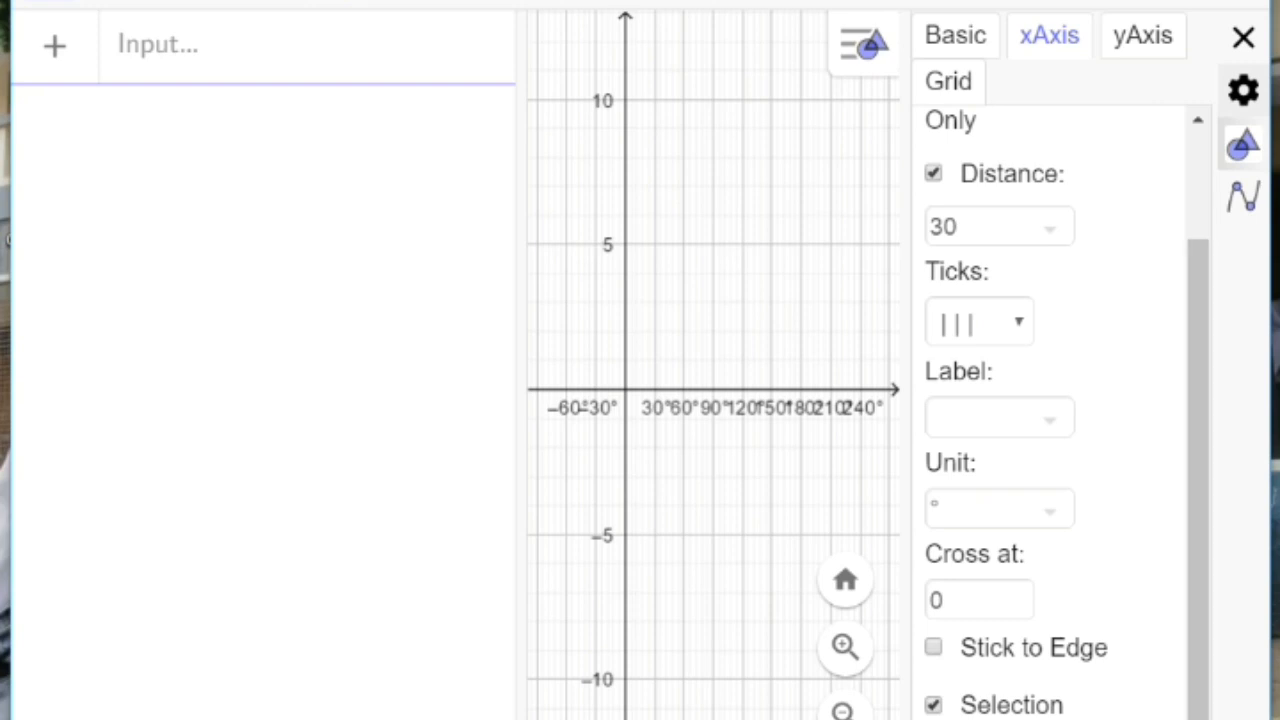
left_click(1049, 420)
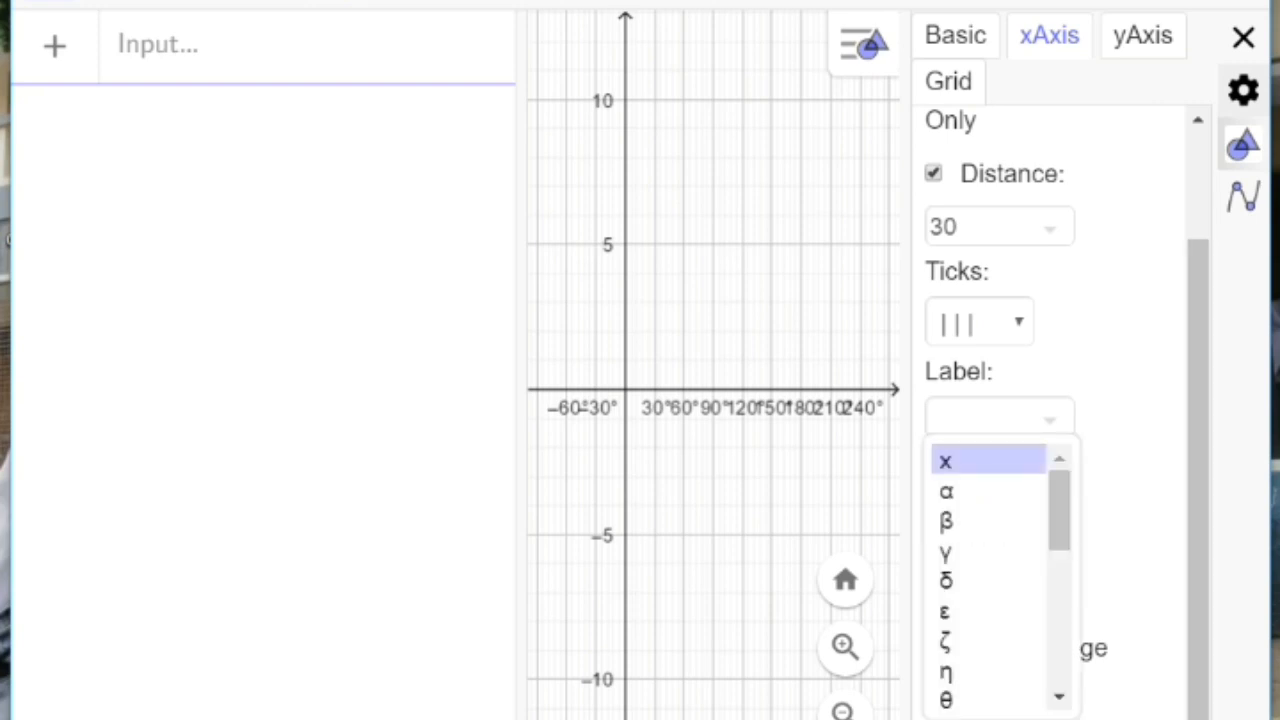
left_click(987, 461)
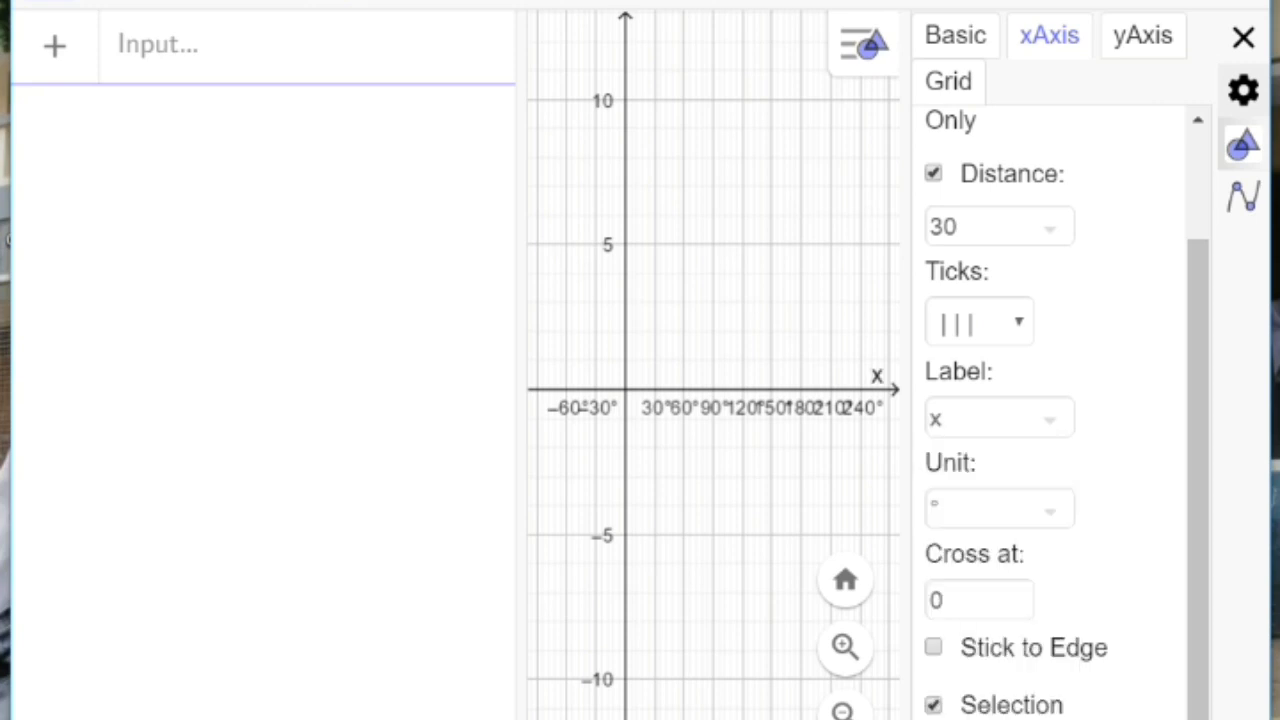
left_click(972, 600)
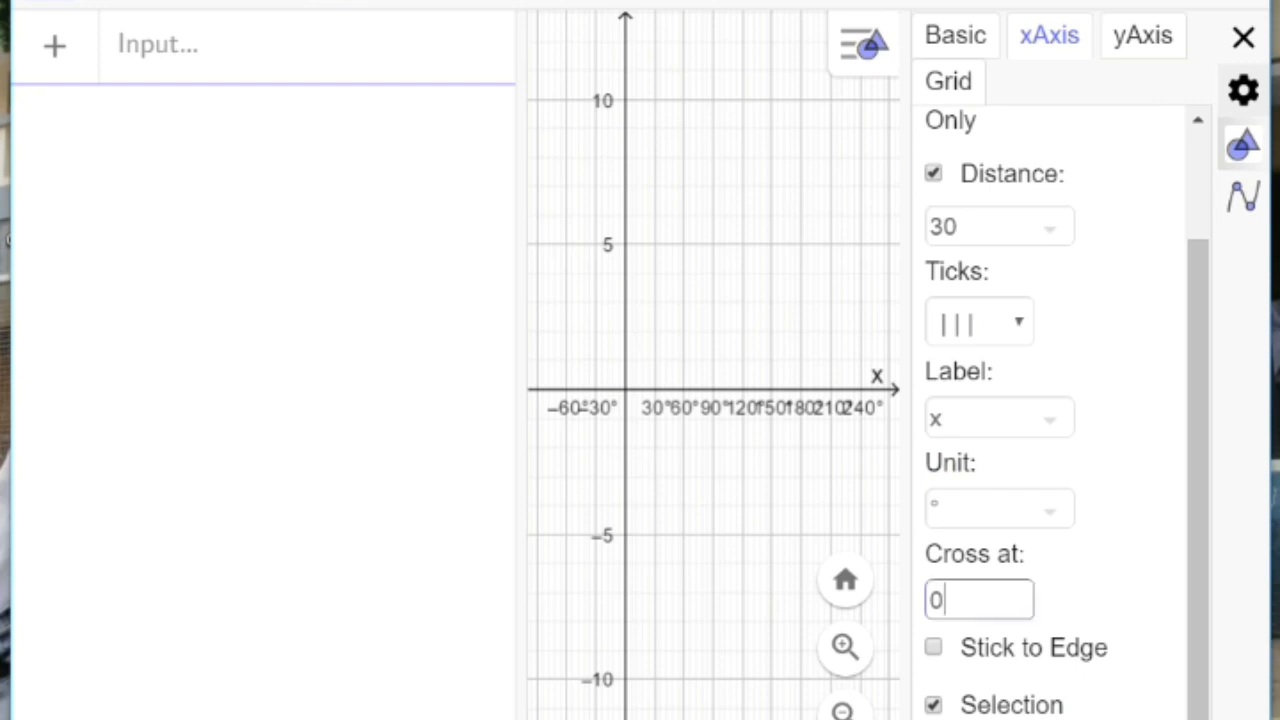
type(".0")
key("BackSpace")
key("BackSpace")
Step: Enable a custom tick distance for the y-axis and set it to 1
left_click(1143, 36)
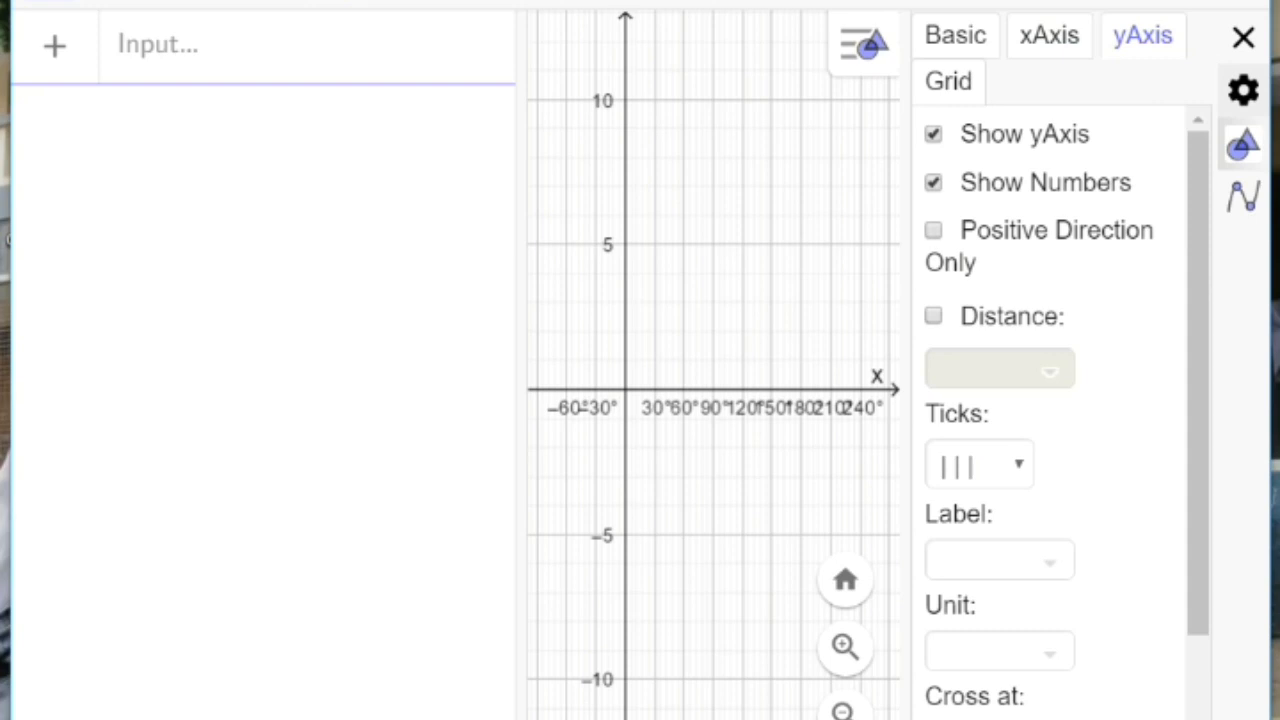
left_click(934, 316)
left_click(982, 369)
type("1")
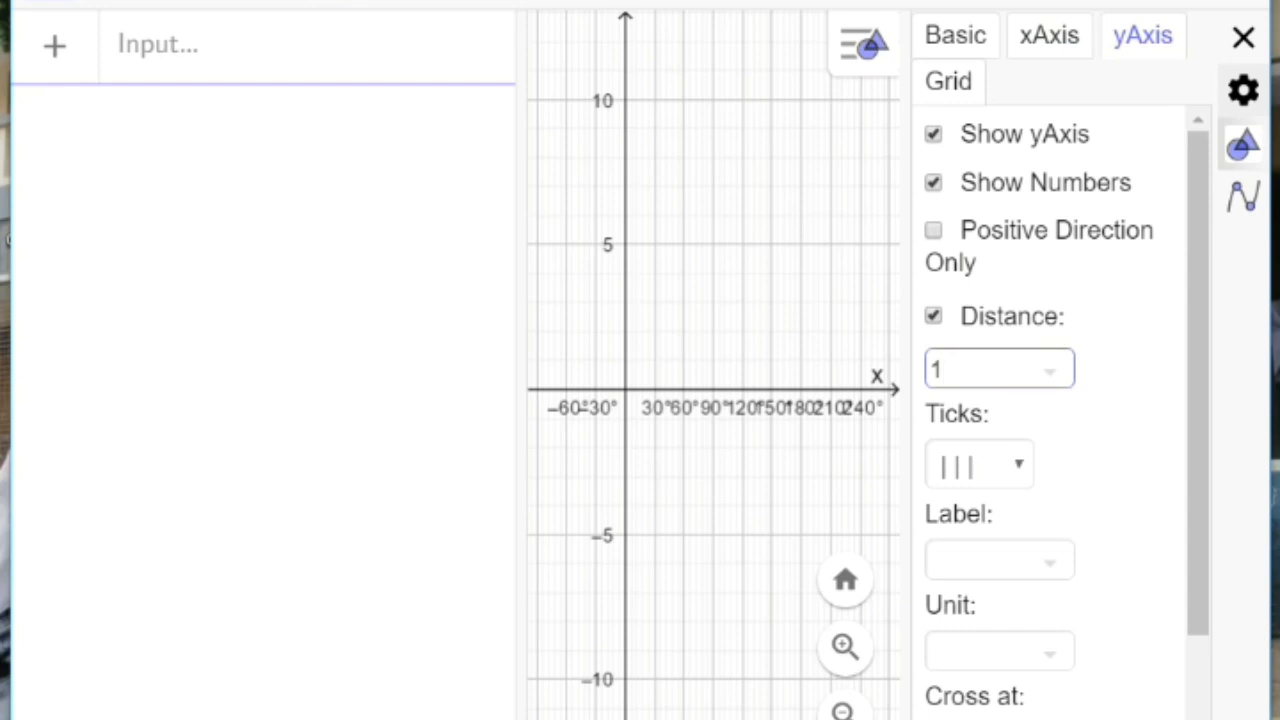
key("Tab")
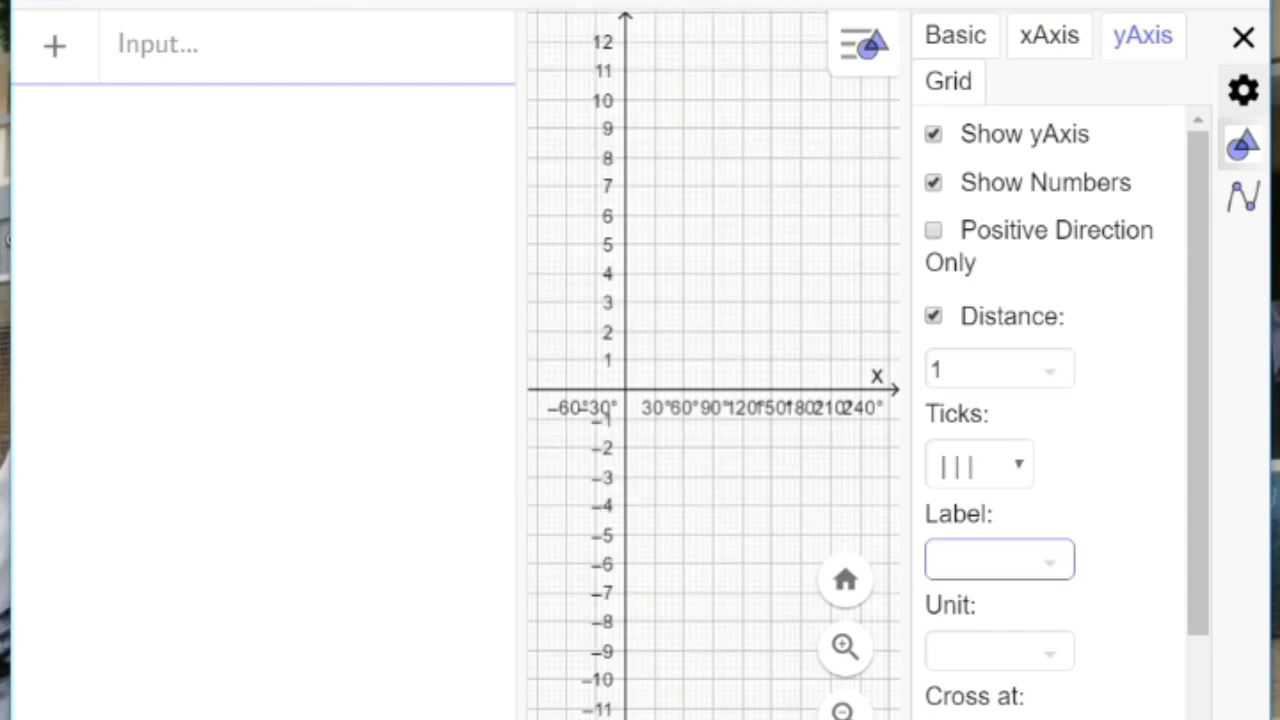
Step: Set the y-axis label to y and close the graphics view settings
left_click(1050, 562)
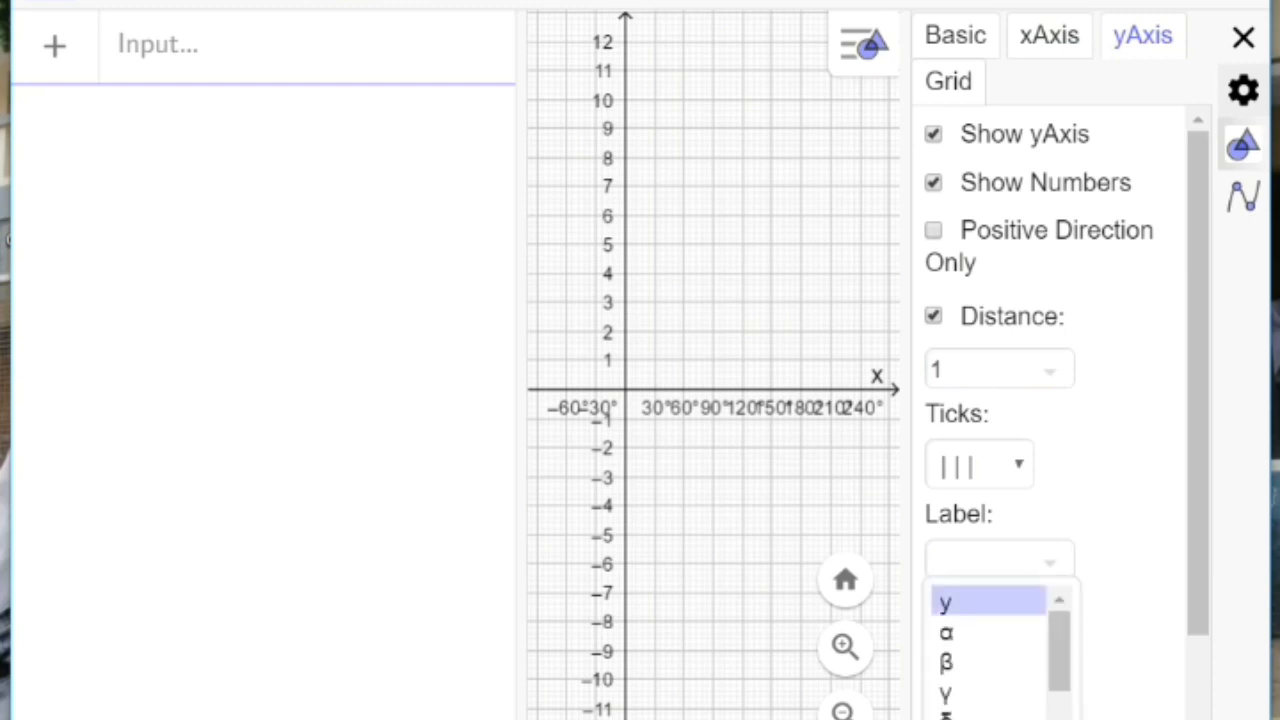
left_click(987, 602)
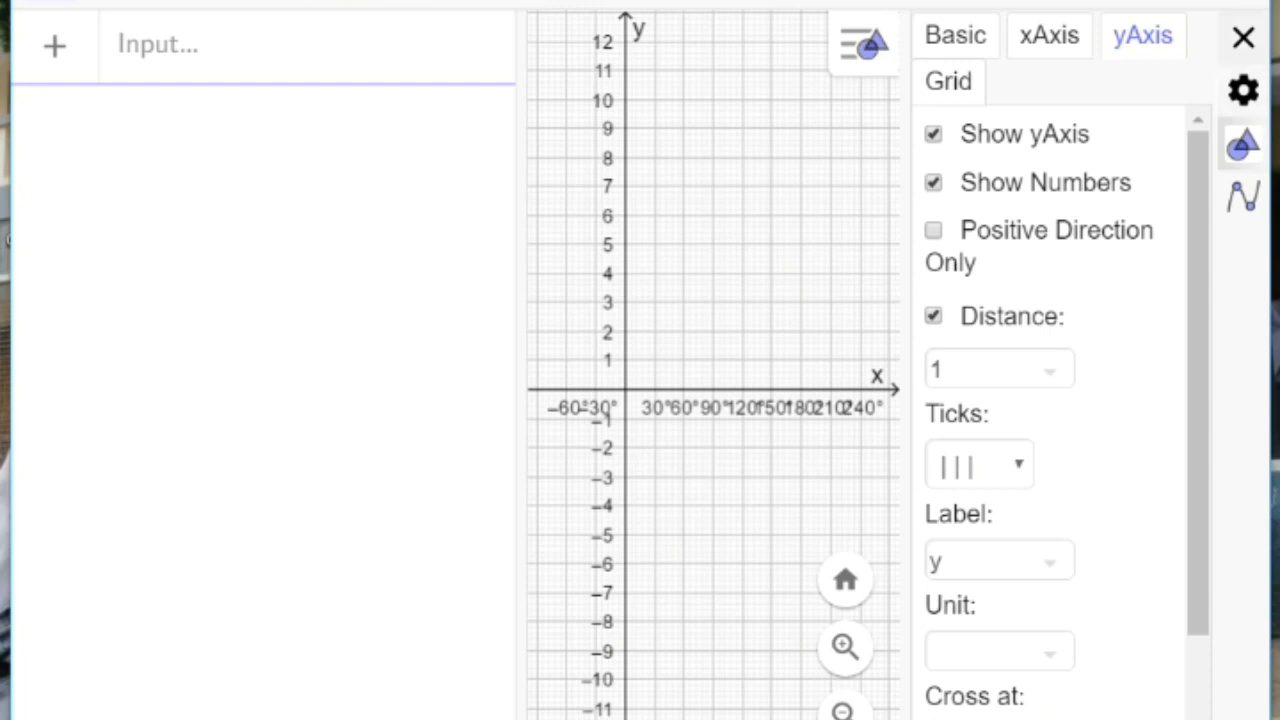
left_click(1243, 38)
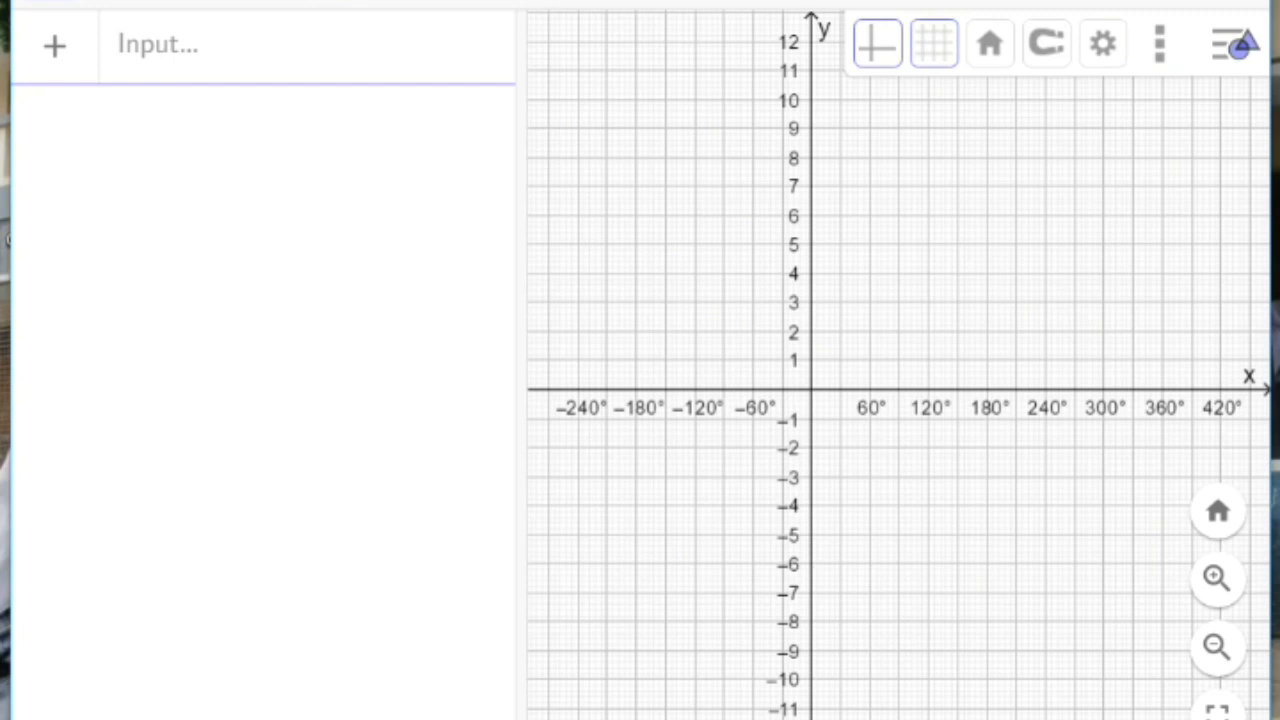
Step: Plot the function sin(1/2 x° + 30°), with degree signs on both the x term and the 30
left_click(158, 46)
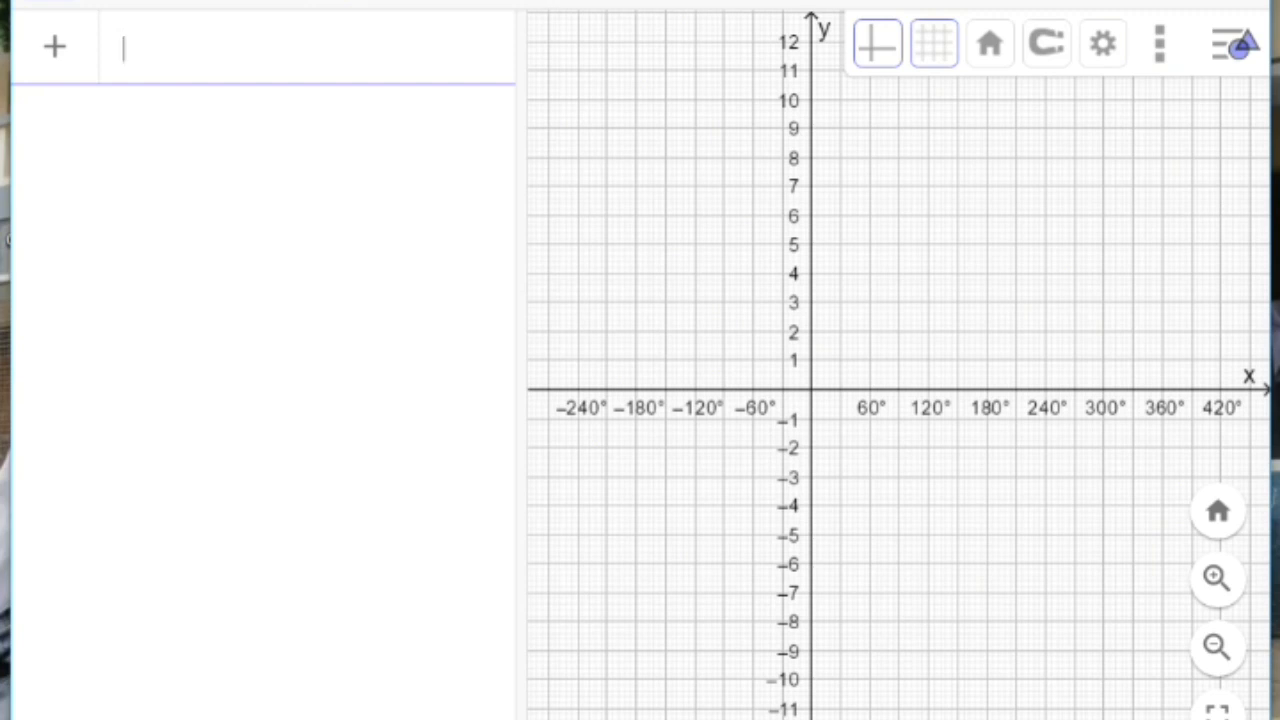
type("sin")
type("(1")
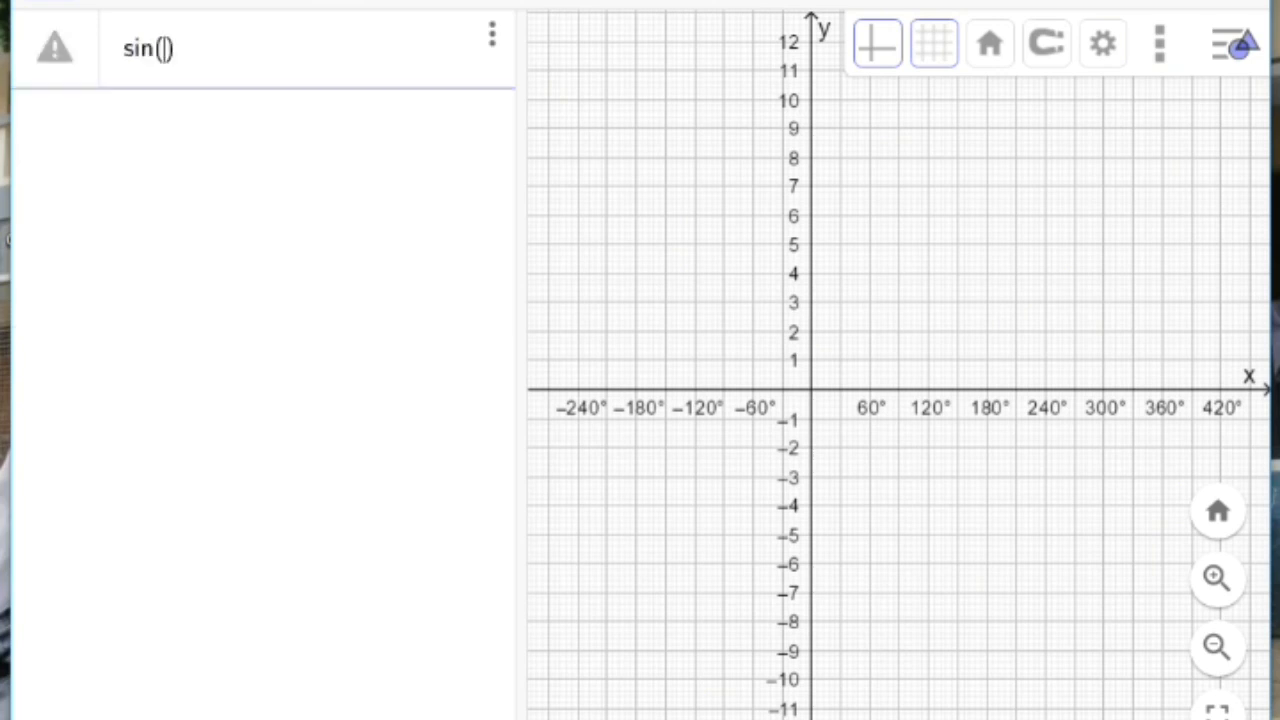
type("/")
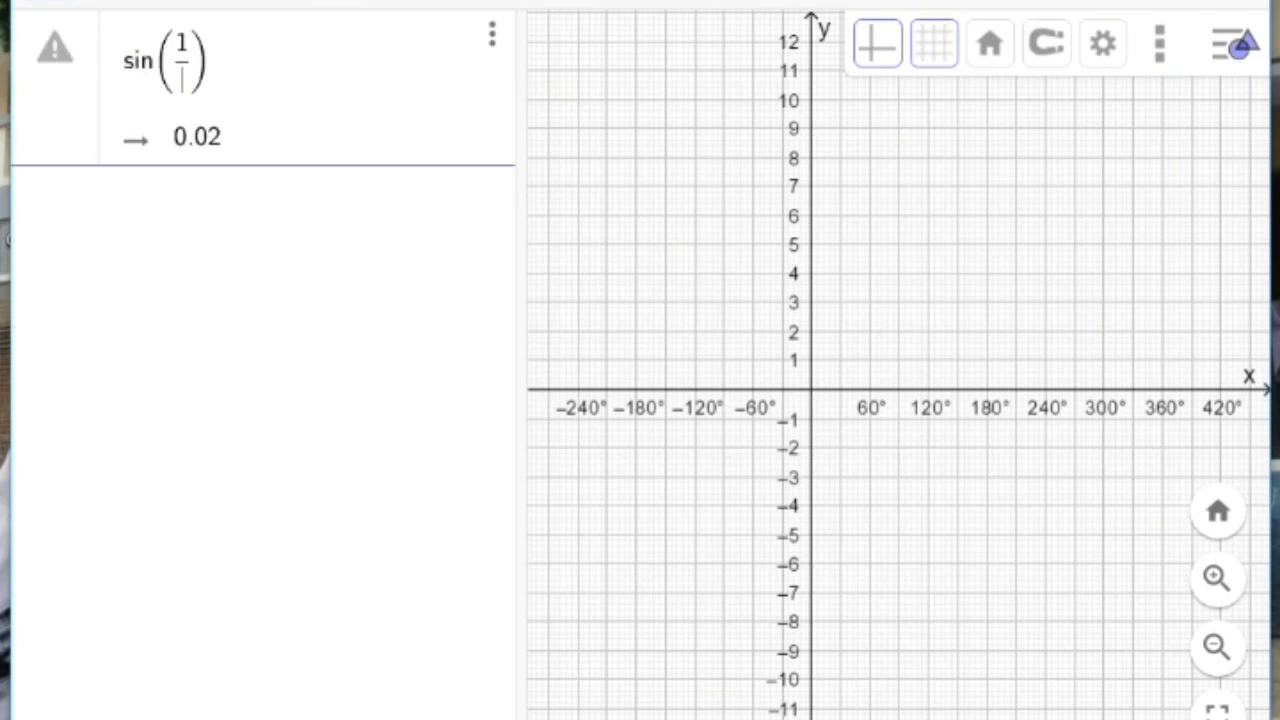
type("2")
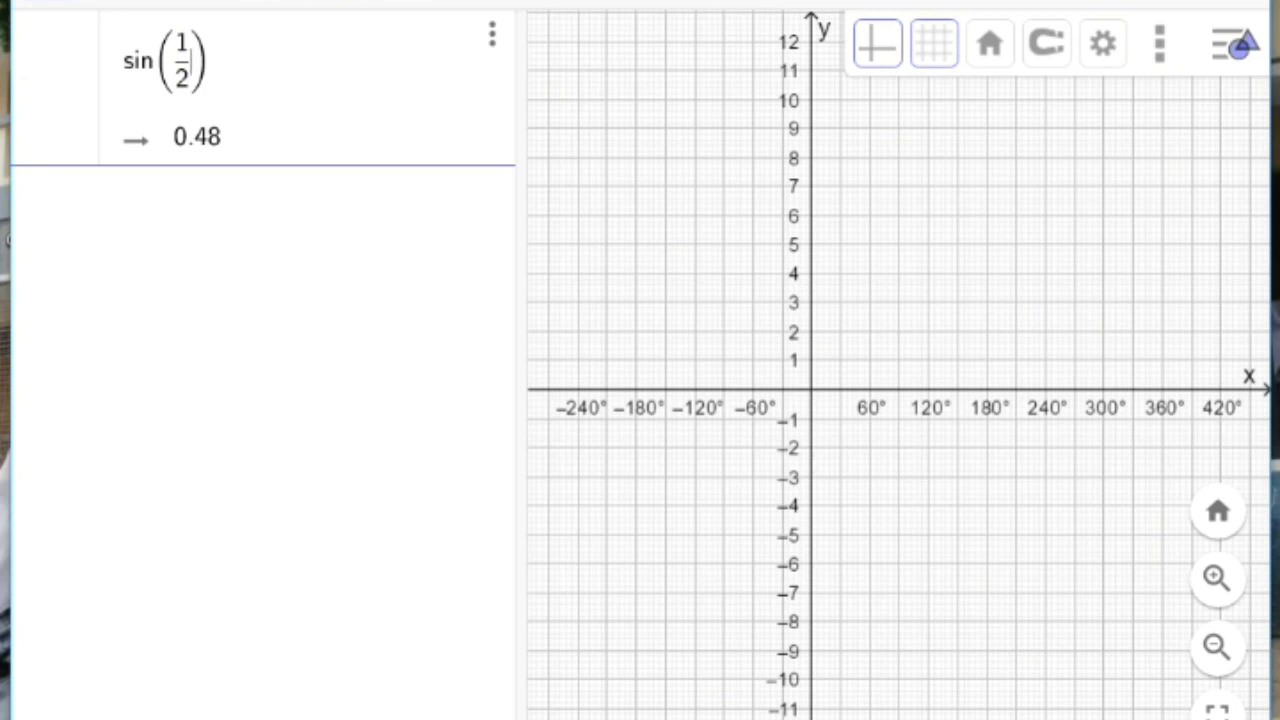
type("x")
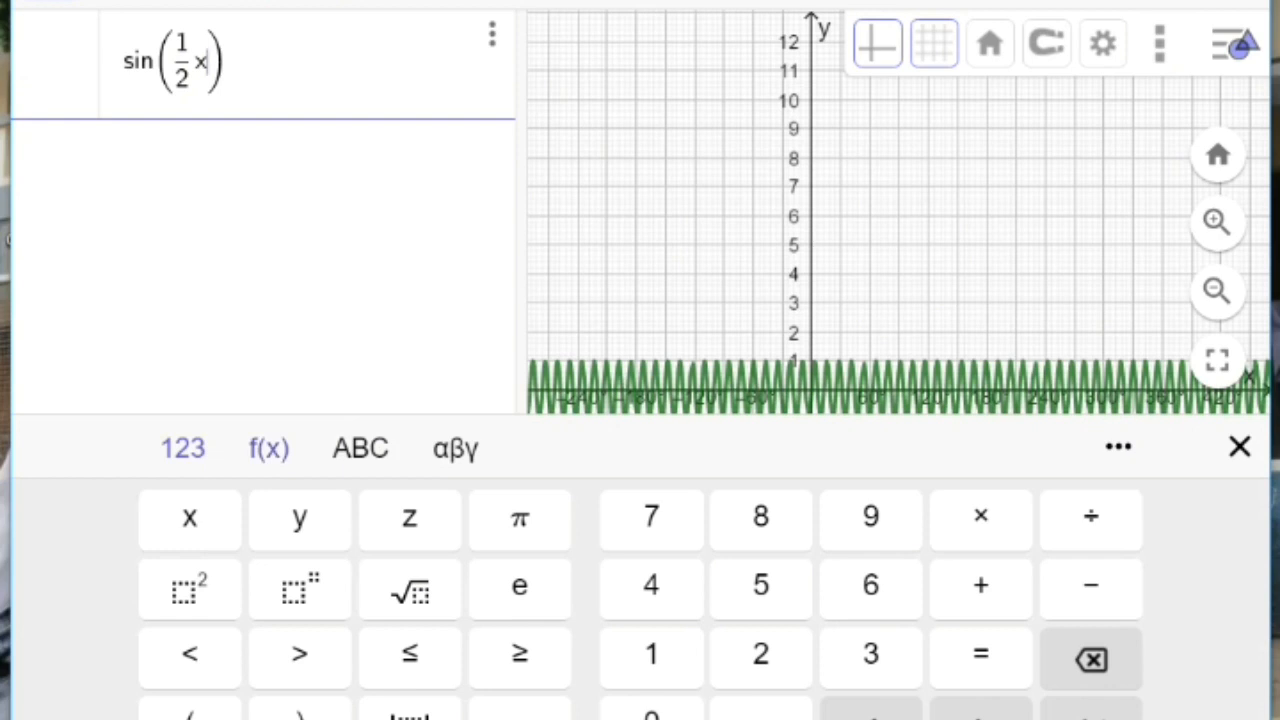
left_click(268, 448)
left_click(1090, 516)
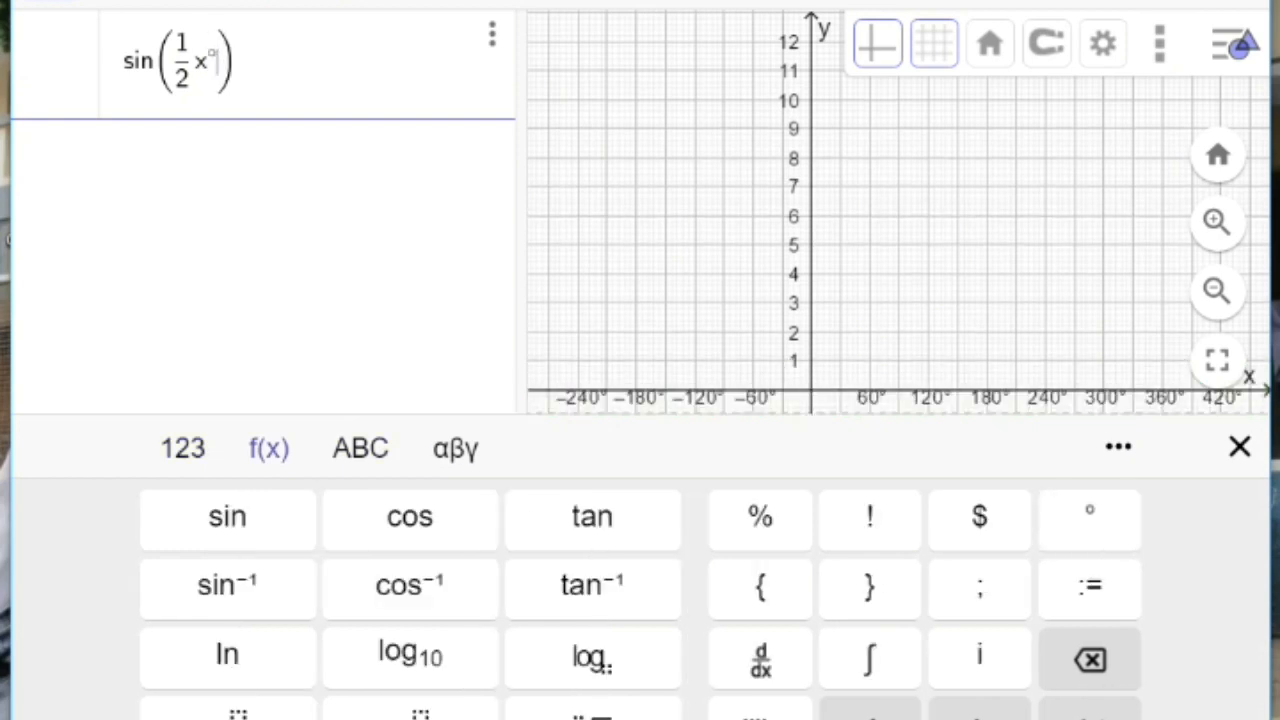
type("+ ")
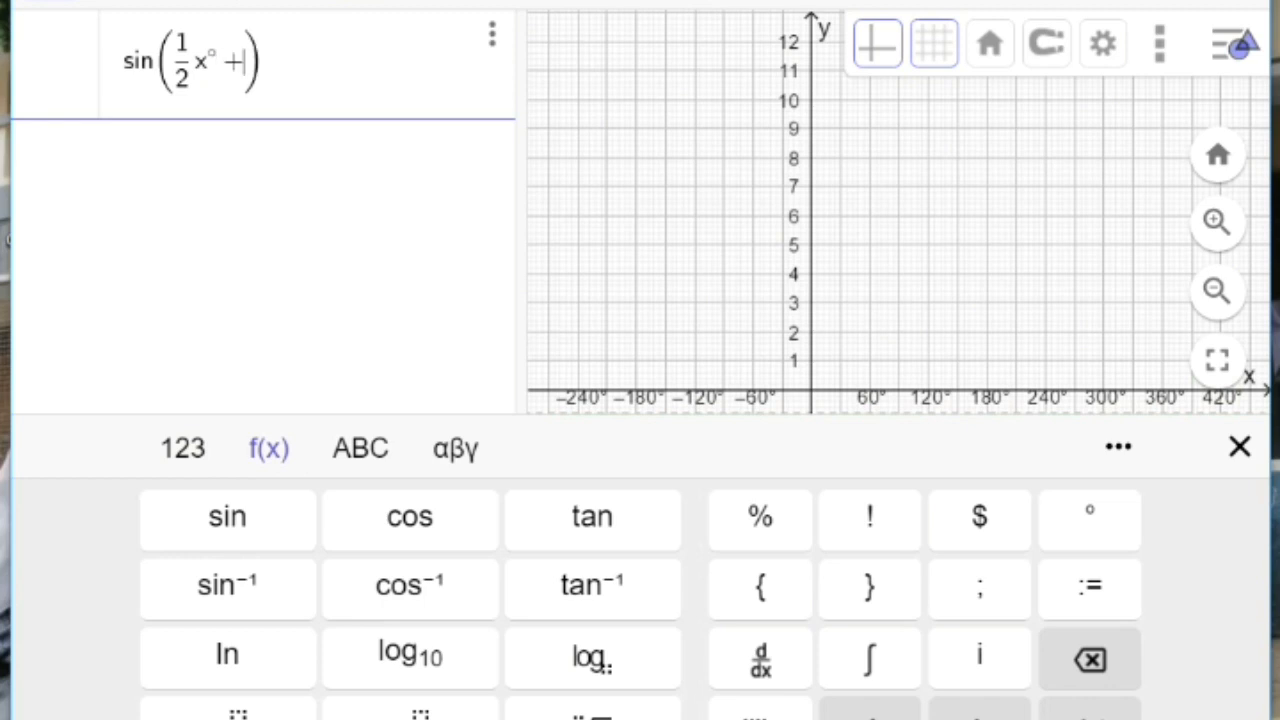
type("30")
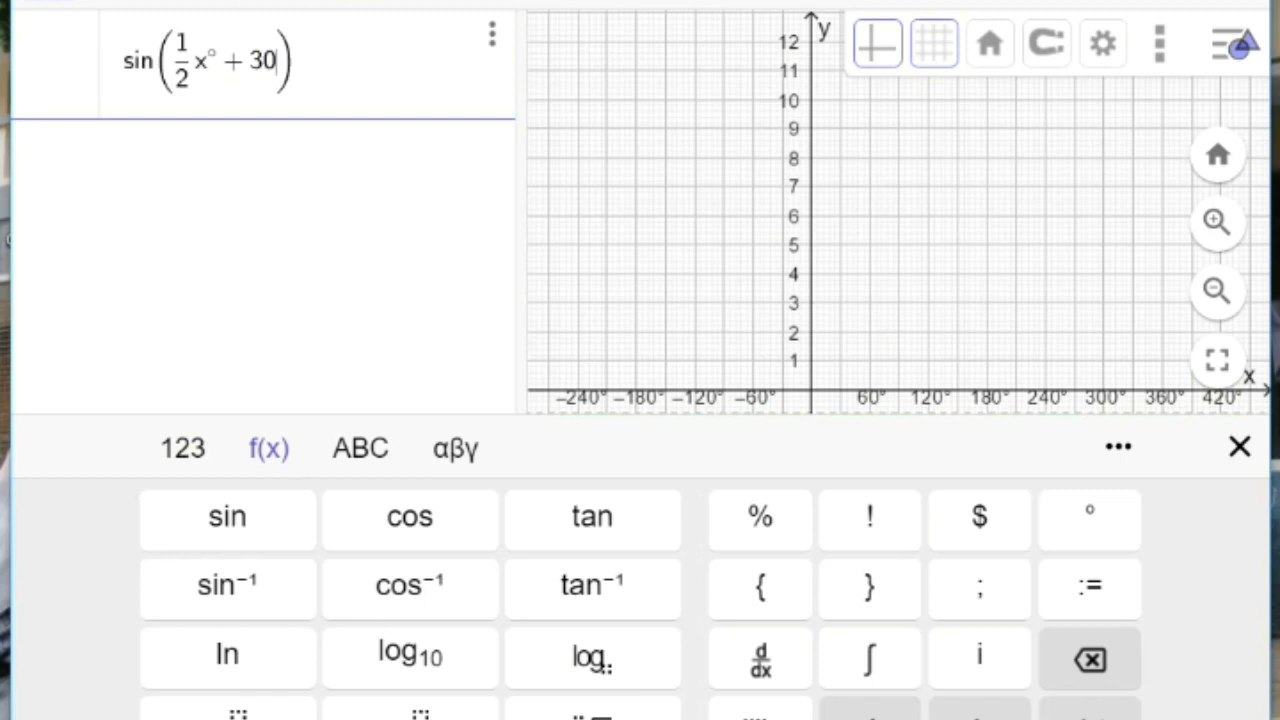
left_click(1090, 516)
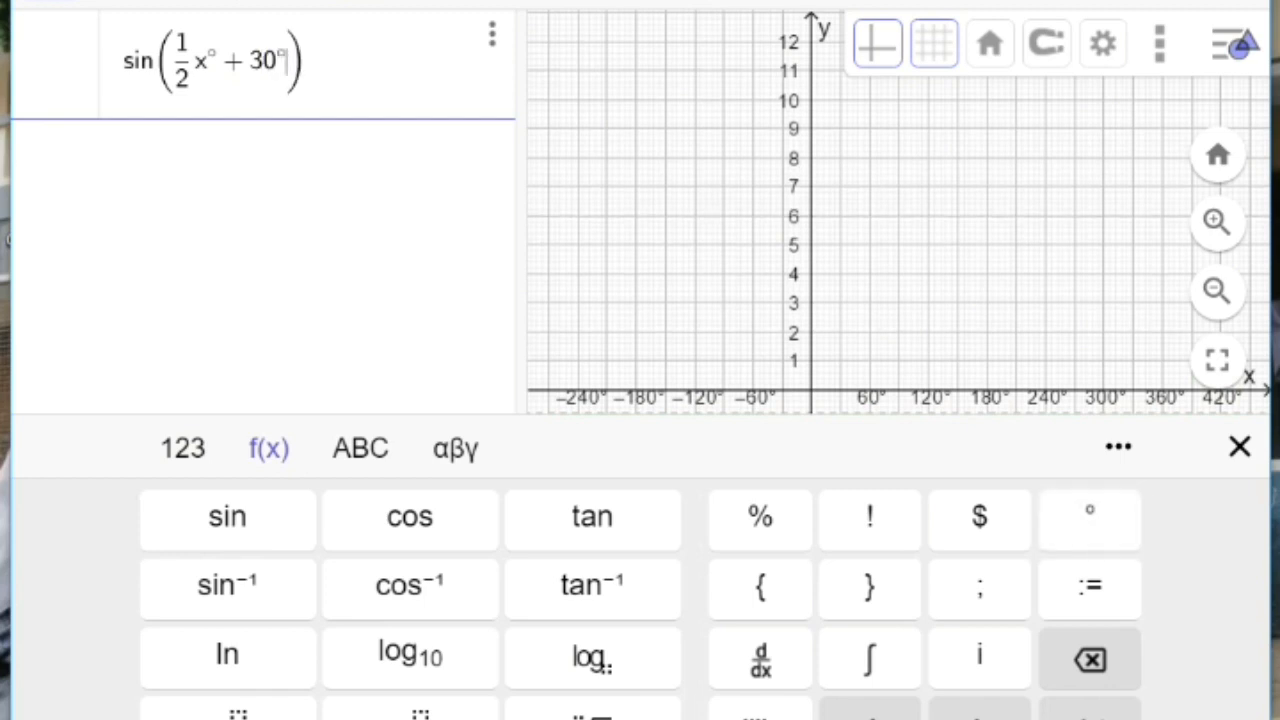
left_click(306, 62)
key("Return")
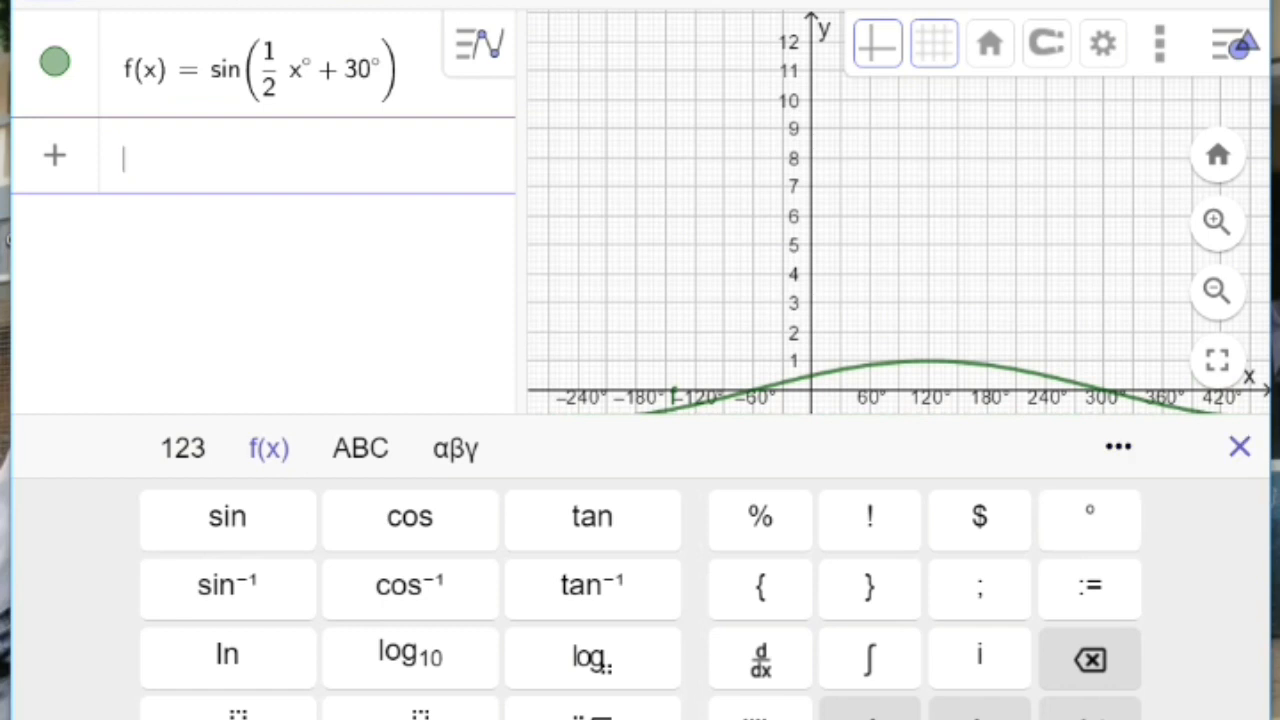
left_click(1239, 447)
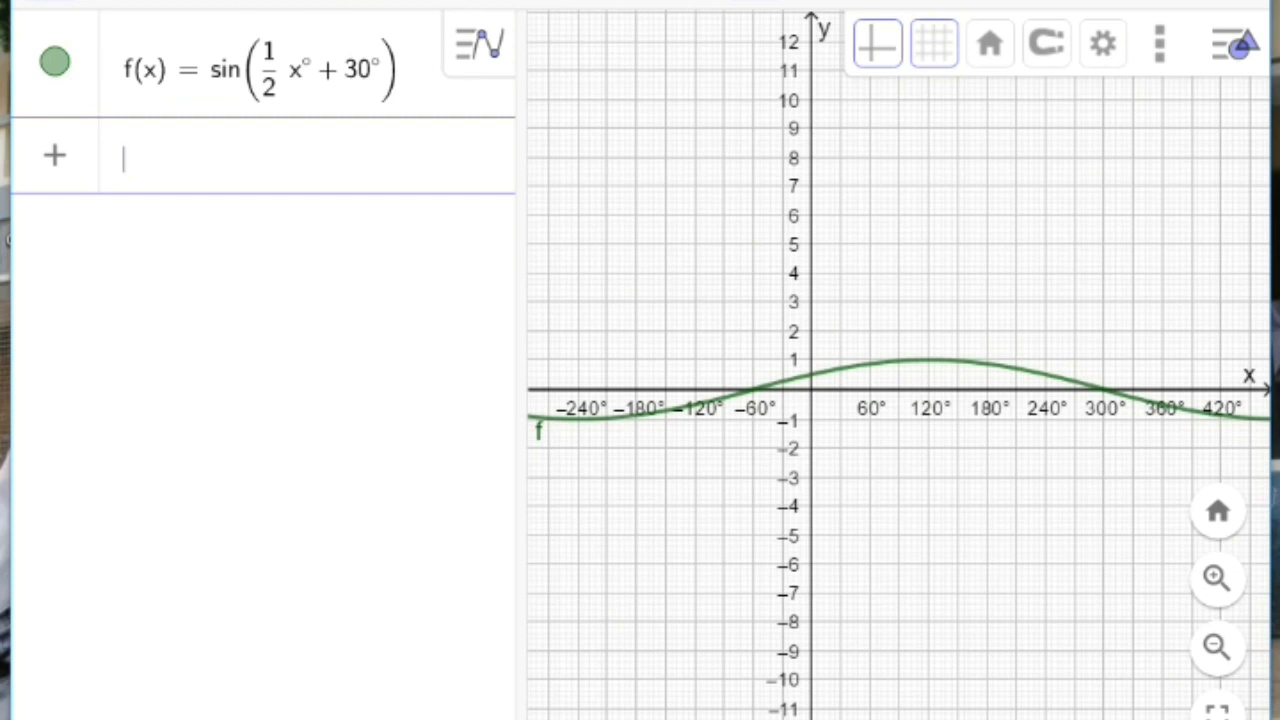
Step: Zoom and pan the graphics view to examine the sine curve on both sides of the y-axis, including its axis crossings
left_click(753, 2)
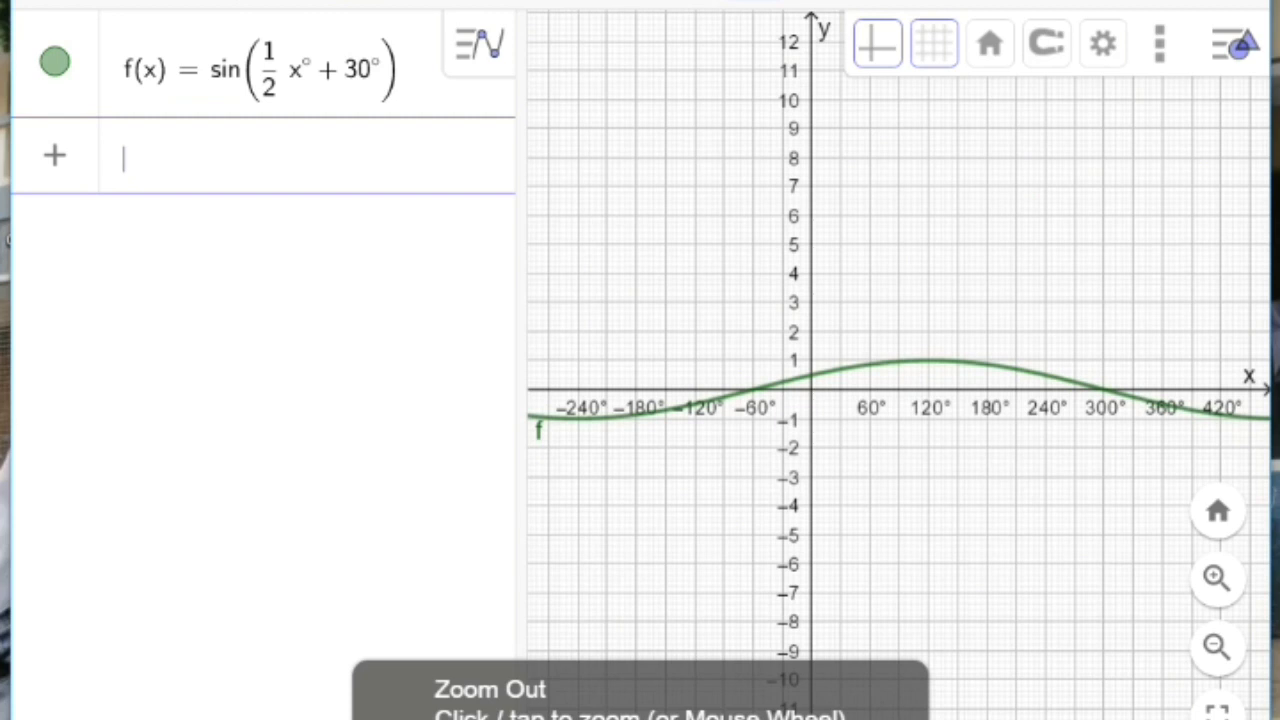
left_click(961, 506)
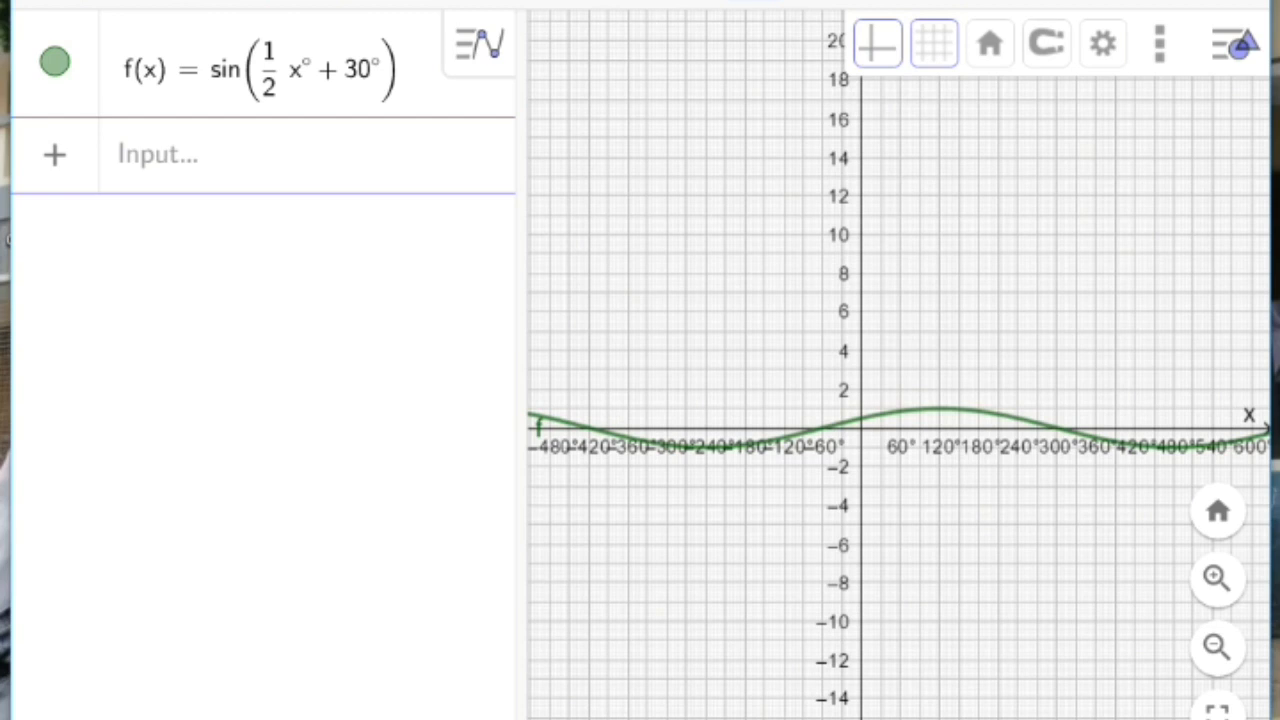
left_click(754, 3)
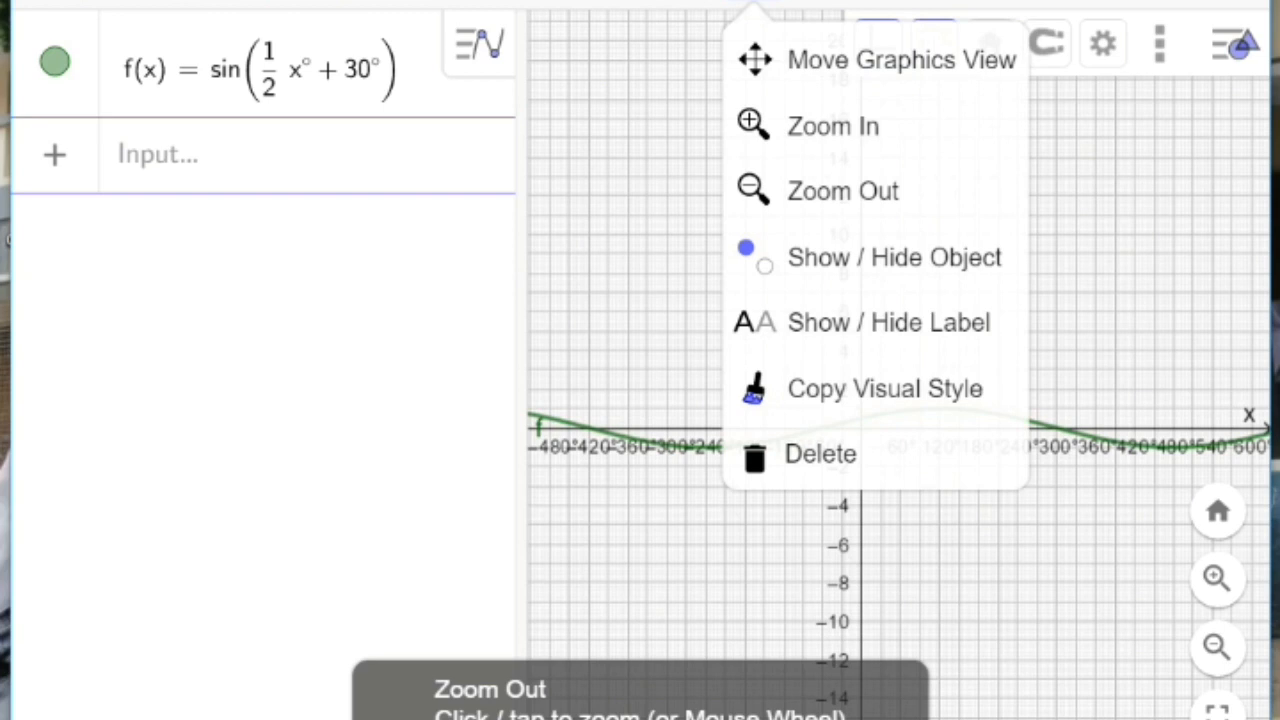
left_click(833, 126)
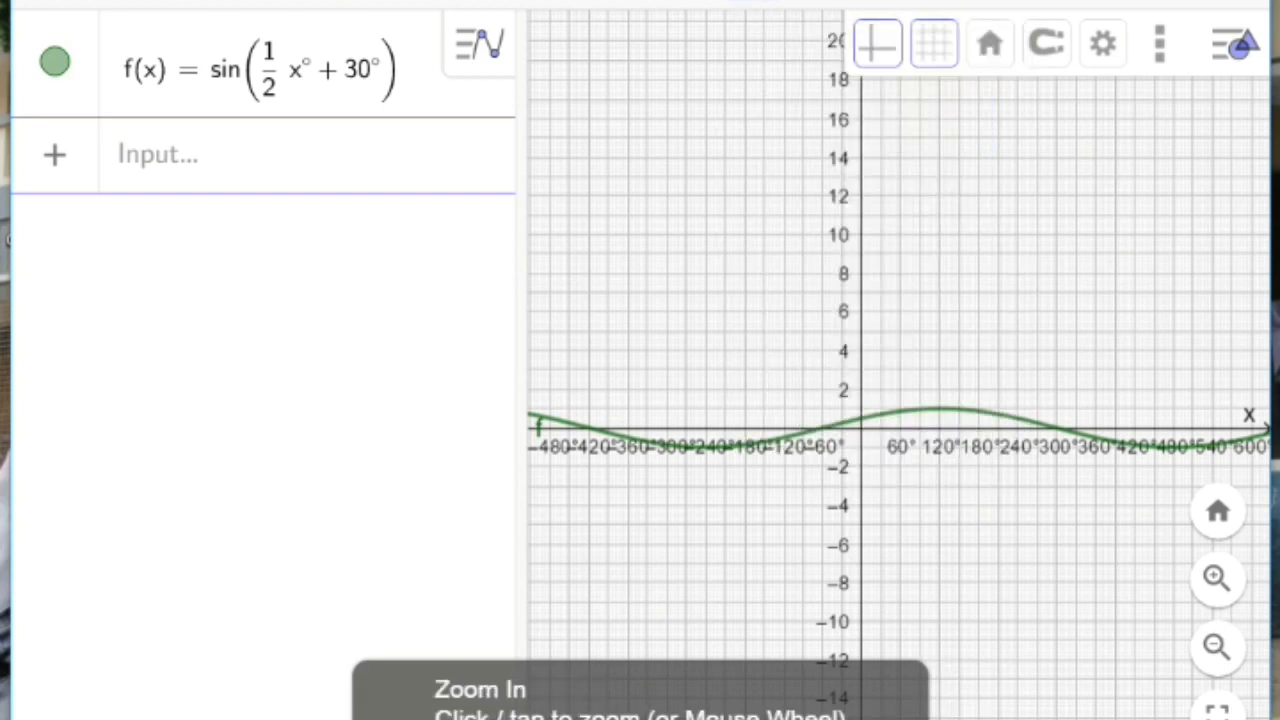
left_click(1017, 352)
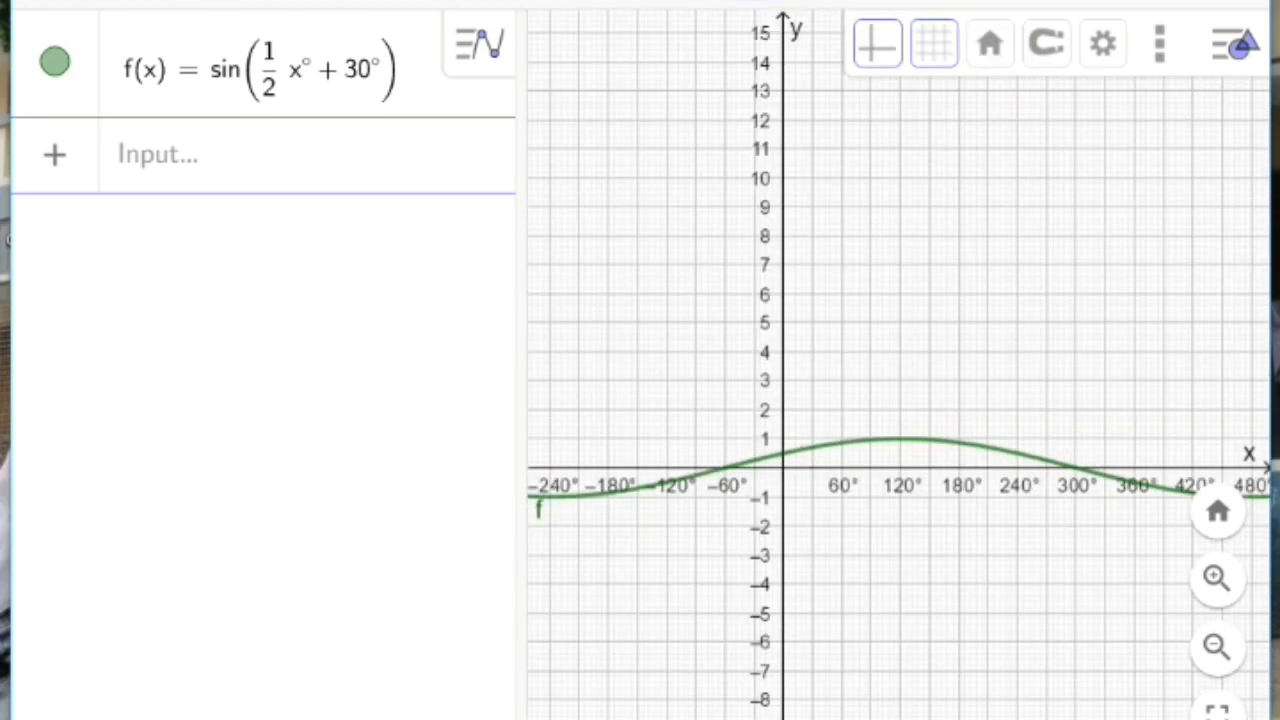
left_click(1017, 353)
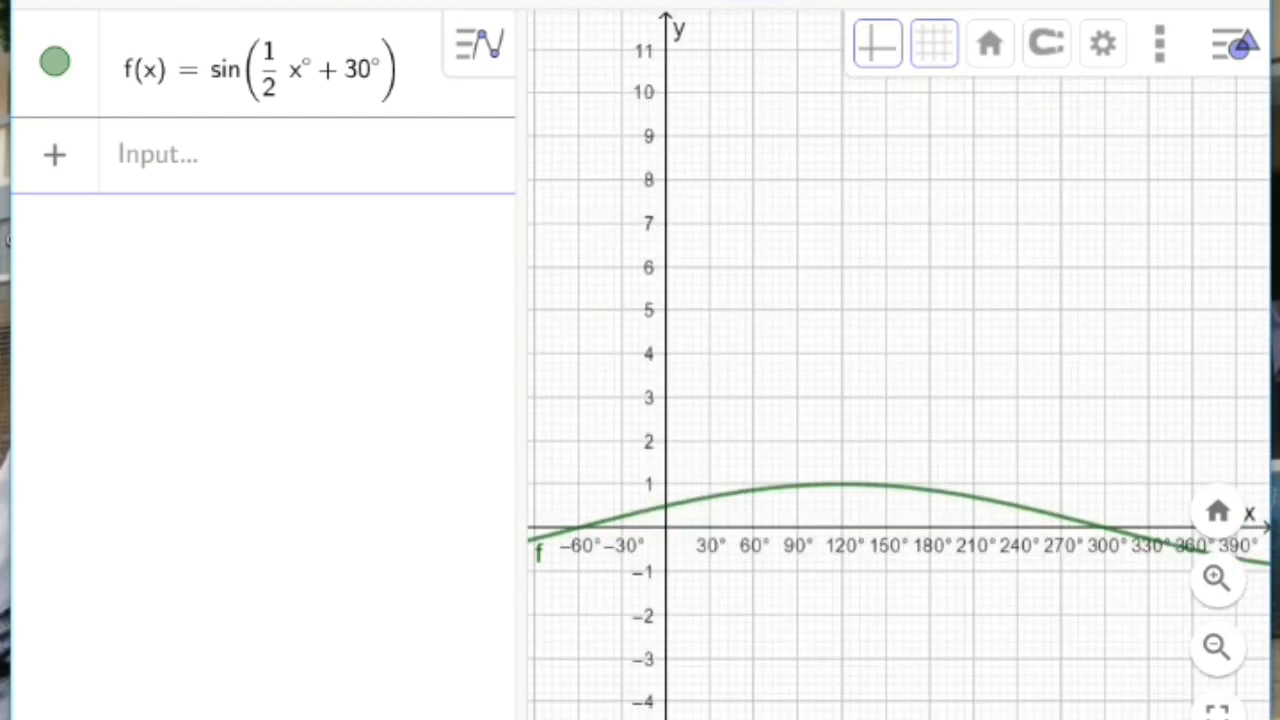
left_click(755, 2)
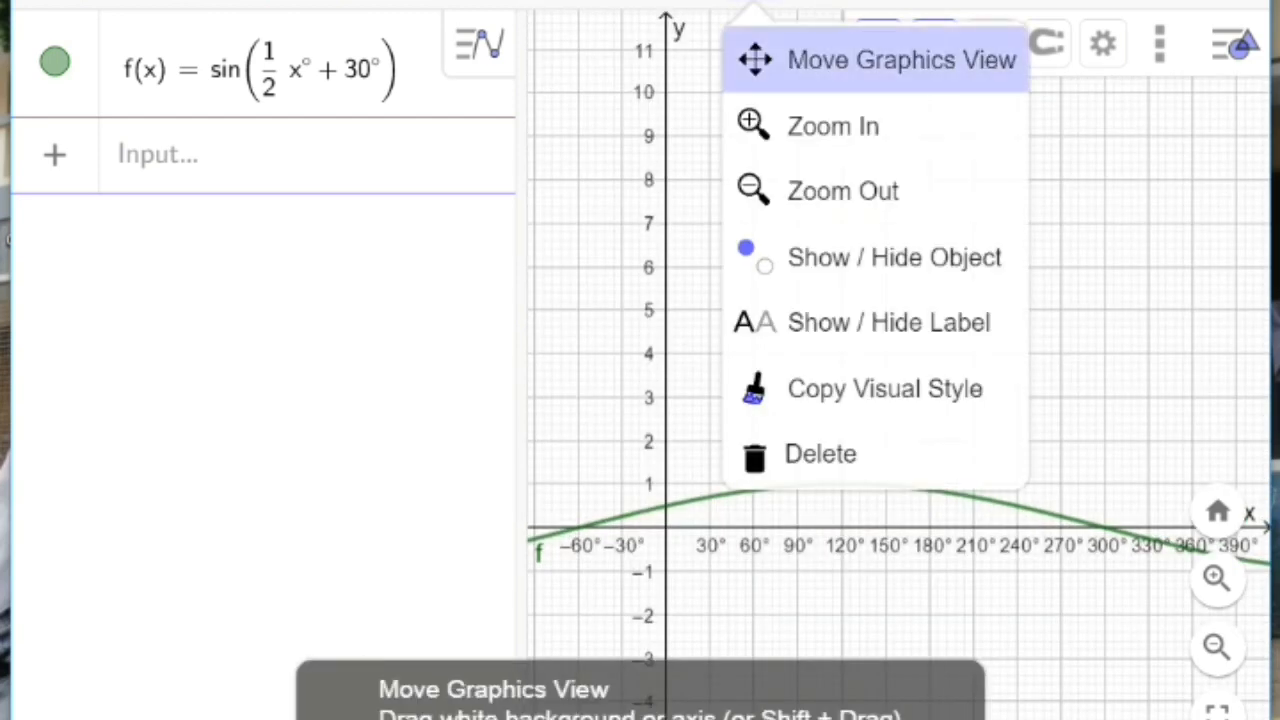
left_click(880, 60)
left_click_drag(800, 320, 1028, 320)
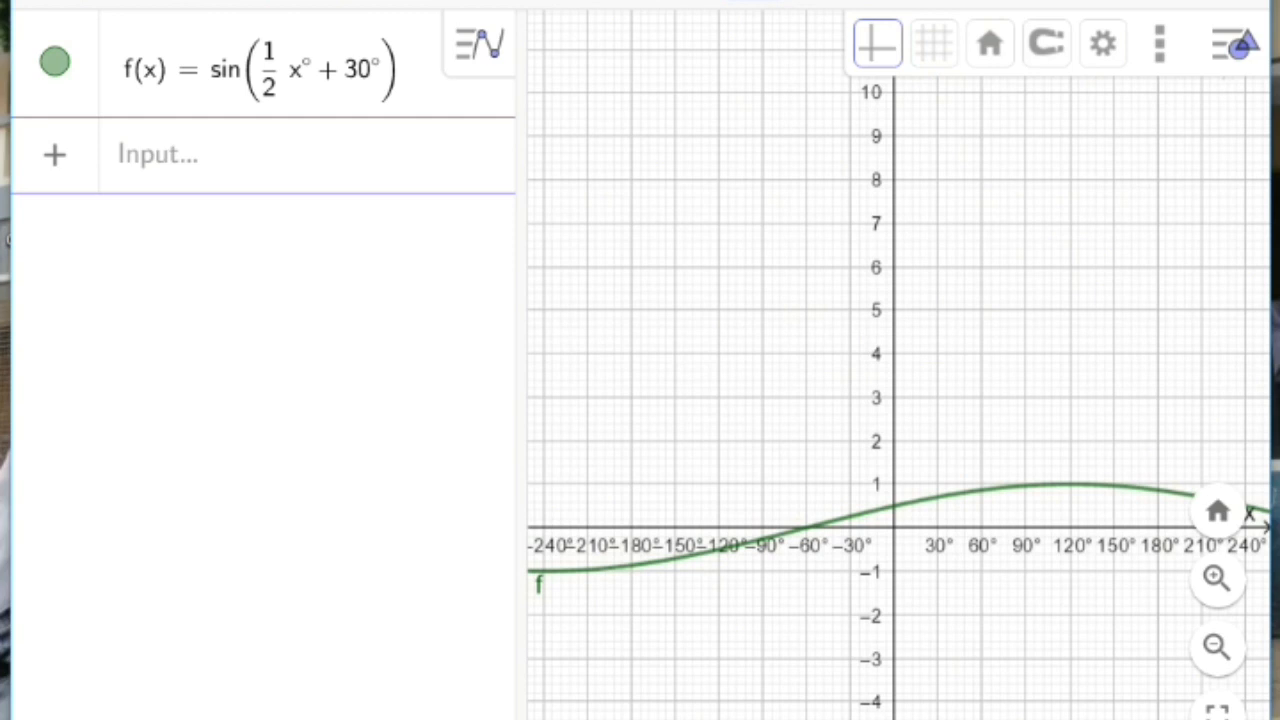
left_click(50, 3)
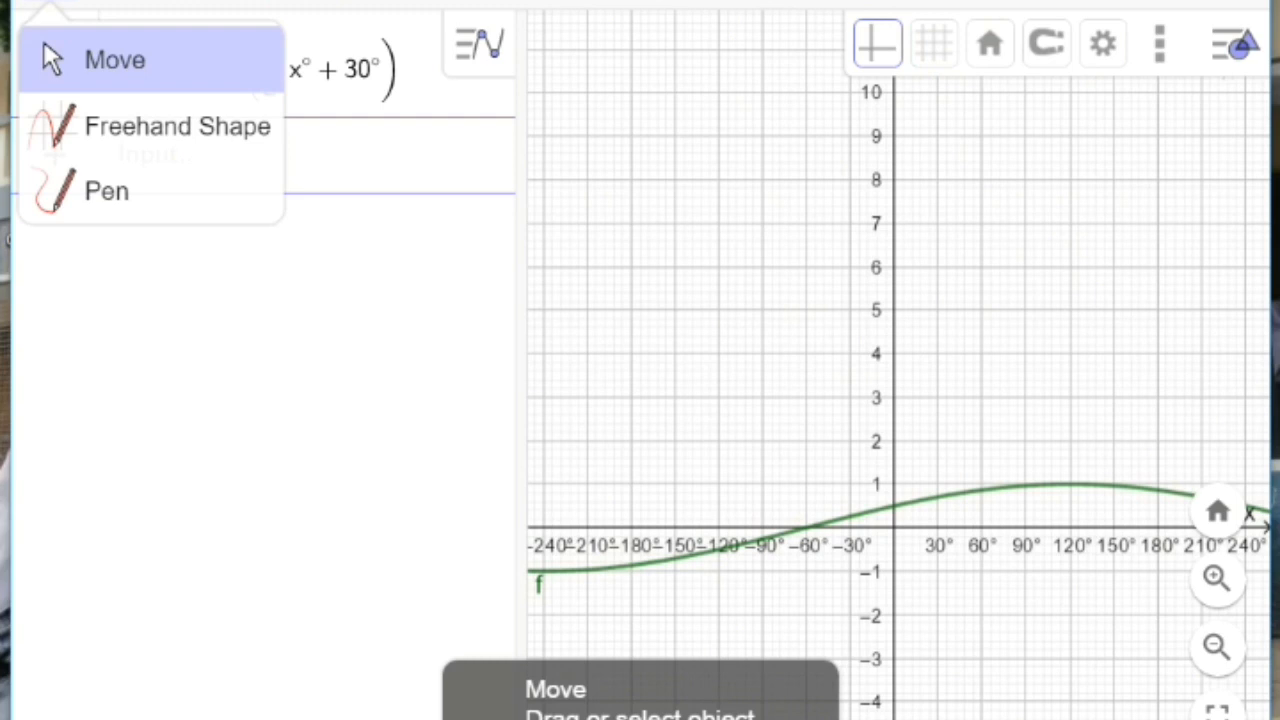
left_click(43, 40)
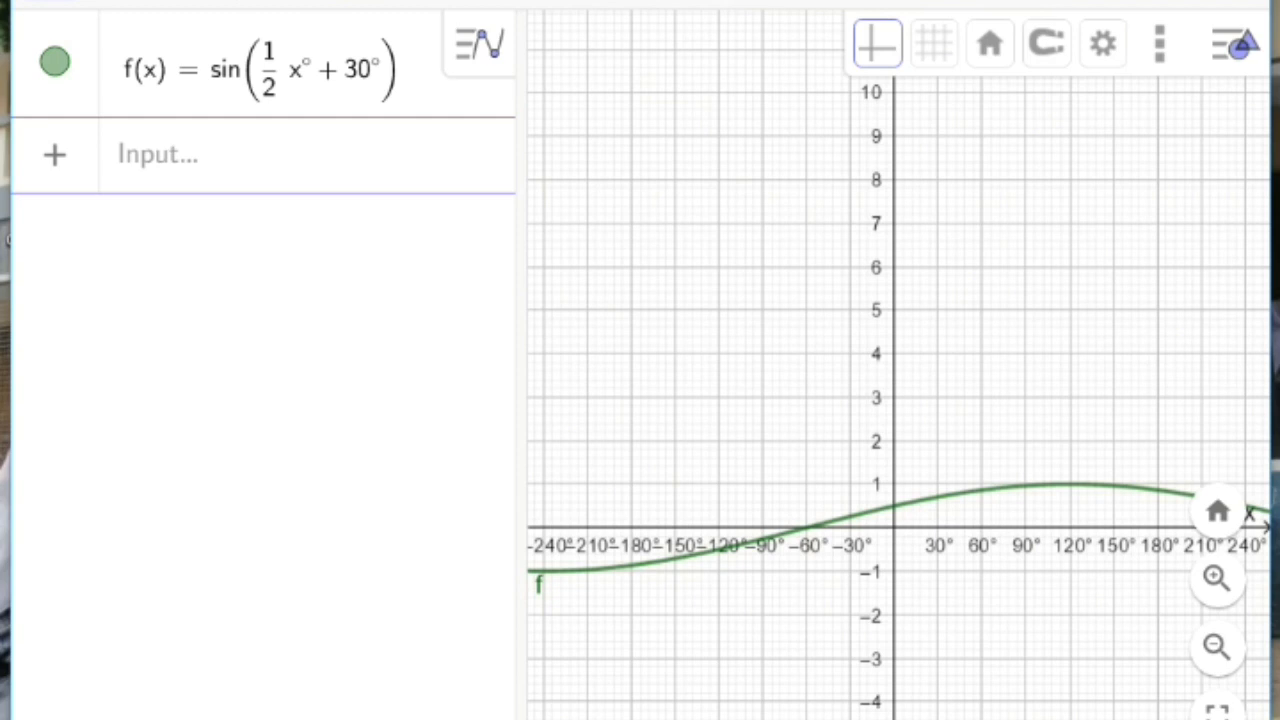
left_click(754, 3)
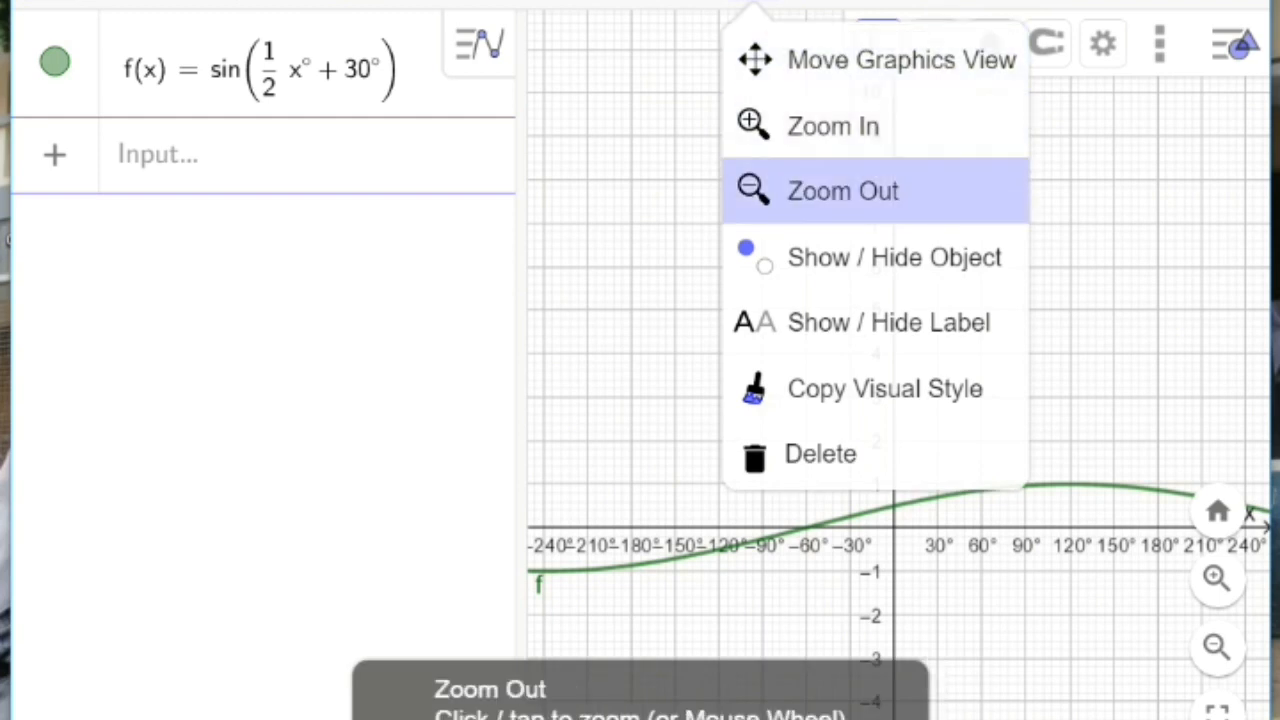
left_click(843, 191)
left_click(972, 275)
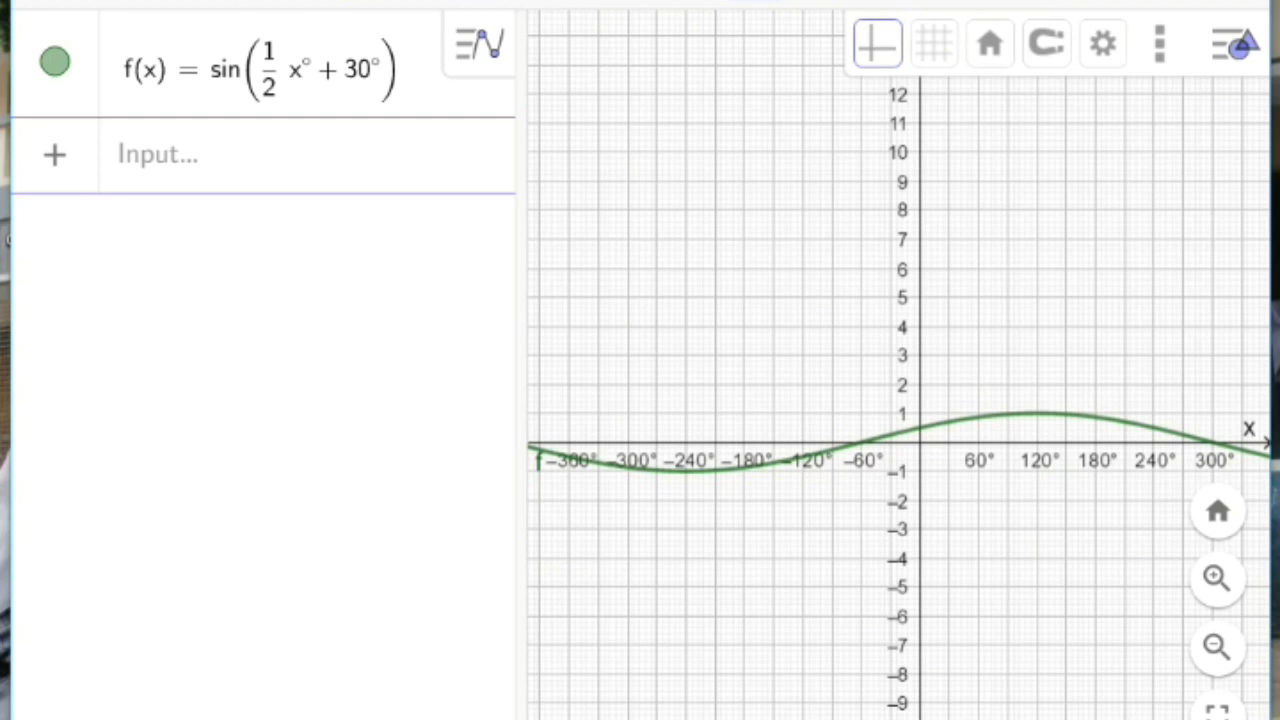
left_click(50, 3)
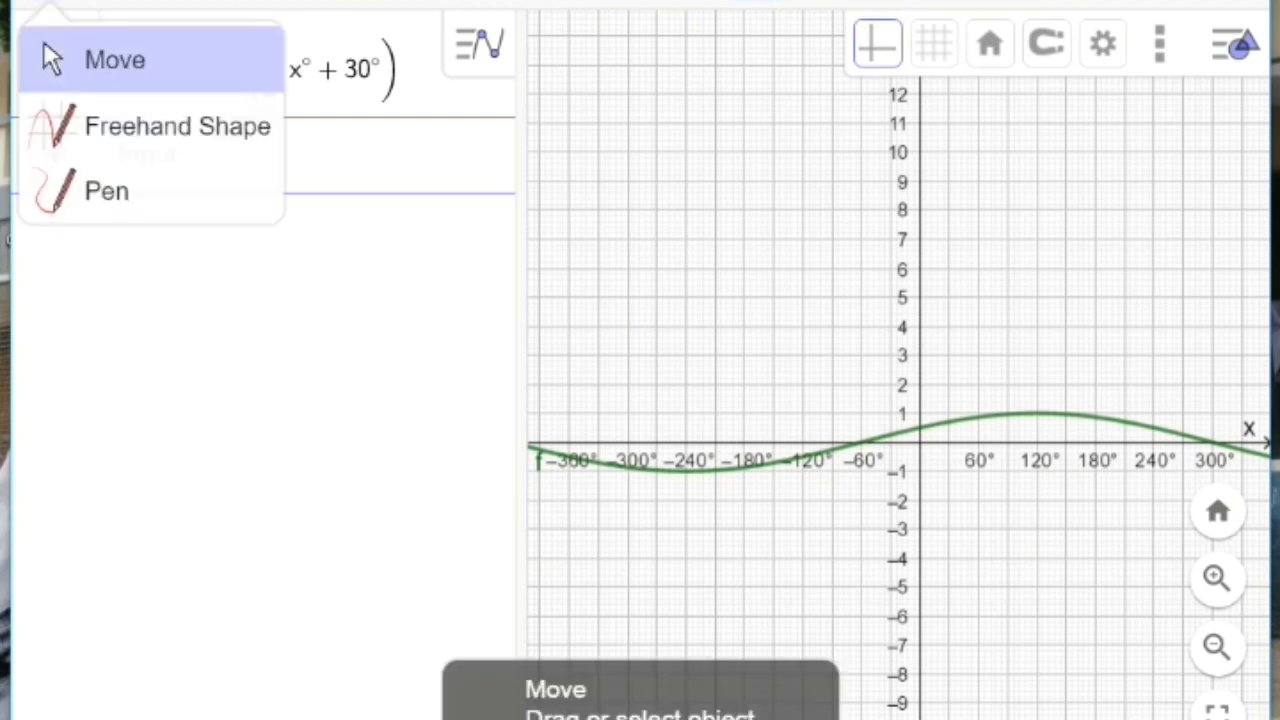
left_click(115, 60)
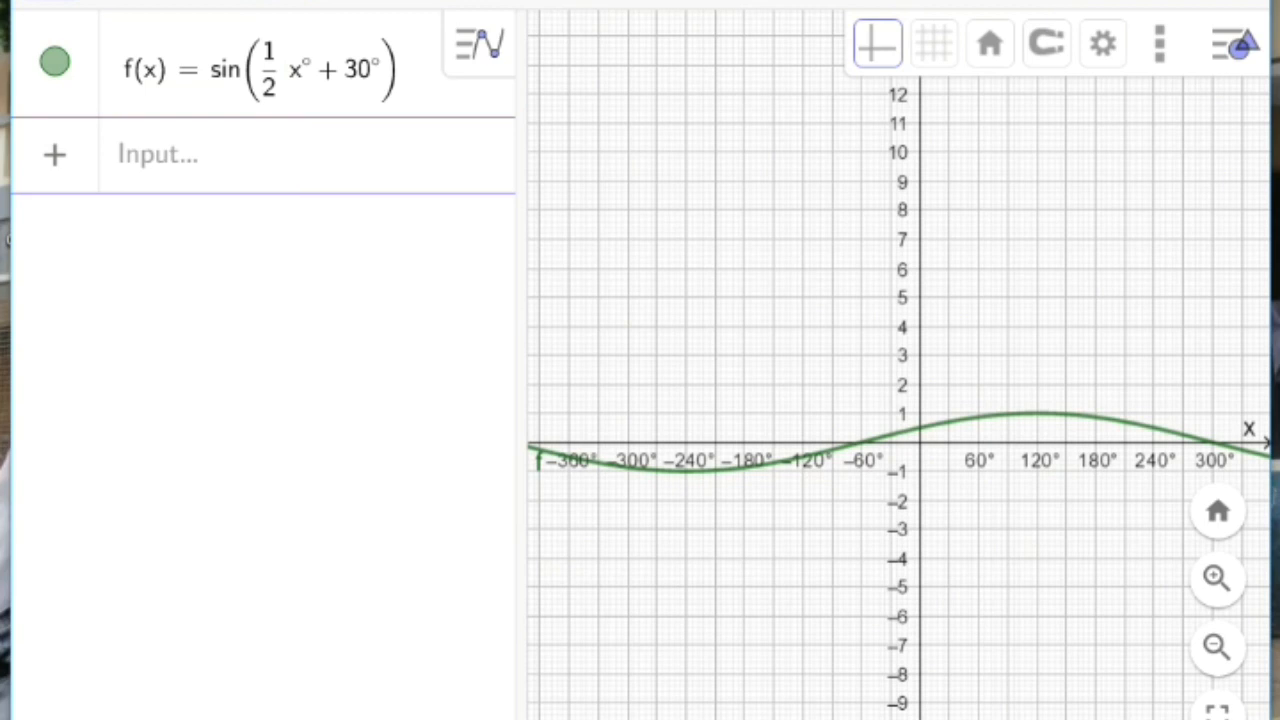
Step: Mark the curve's intersections with the x-axis at −60° and 300° and with the y-axis at 0.5, using Intersect
left_click(120, 2)
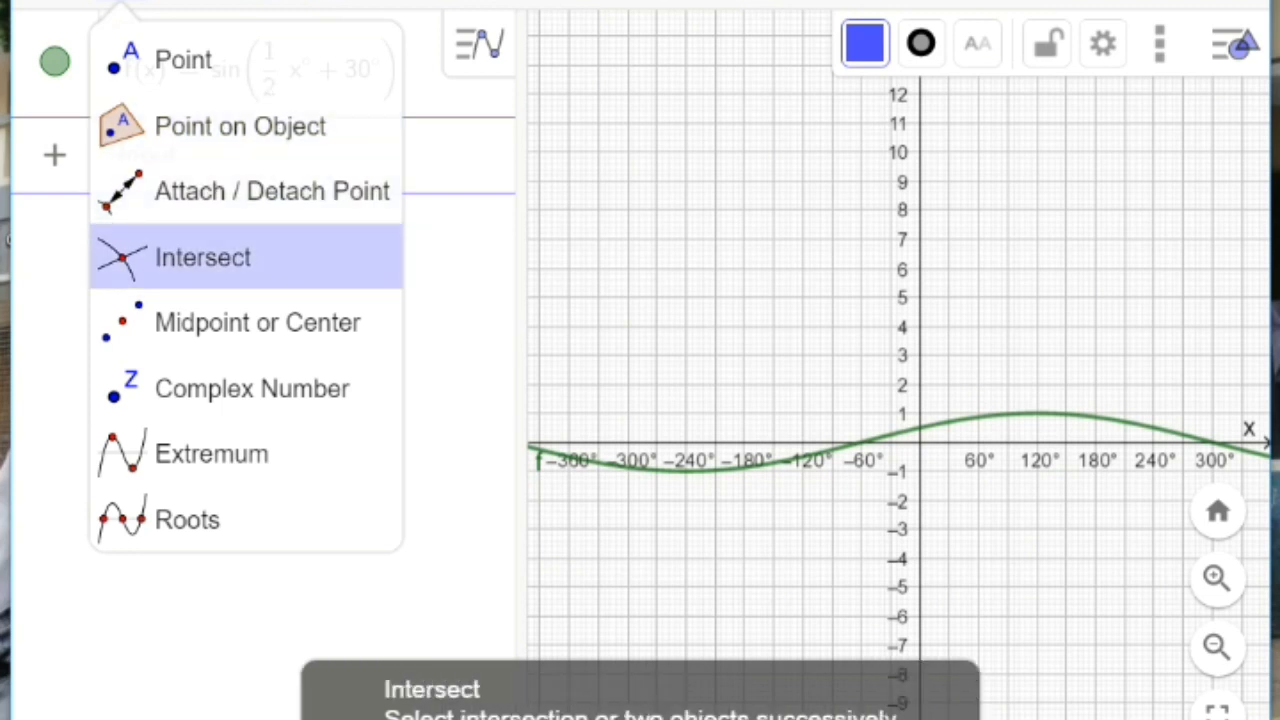
left_click(203, 257)
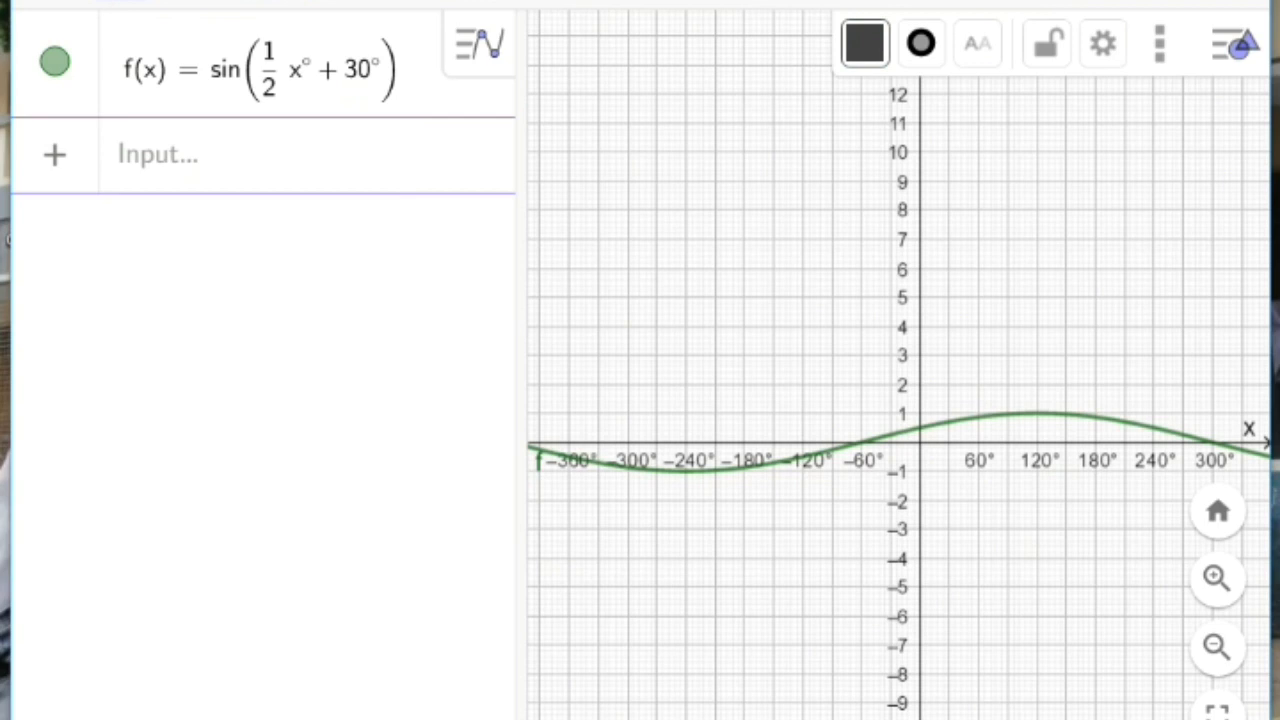
left_click(861, 442)
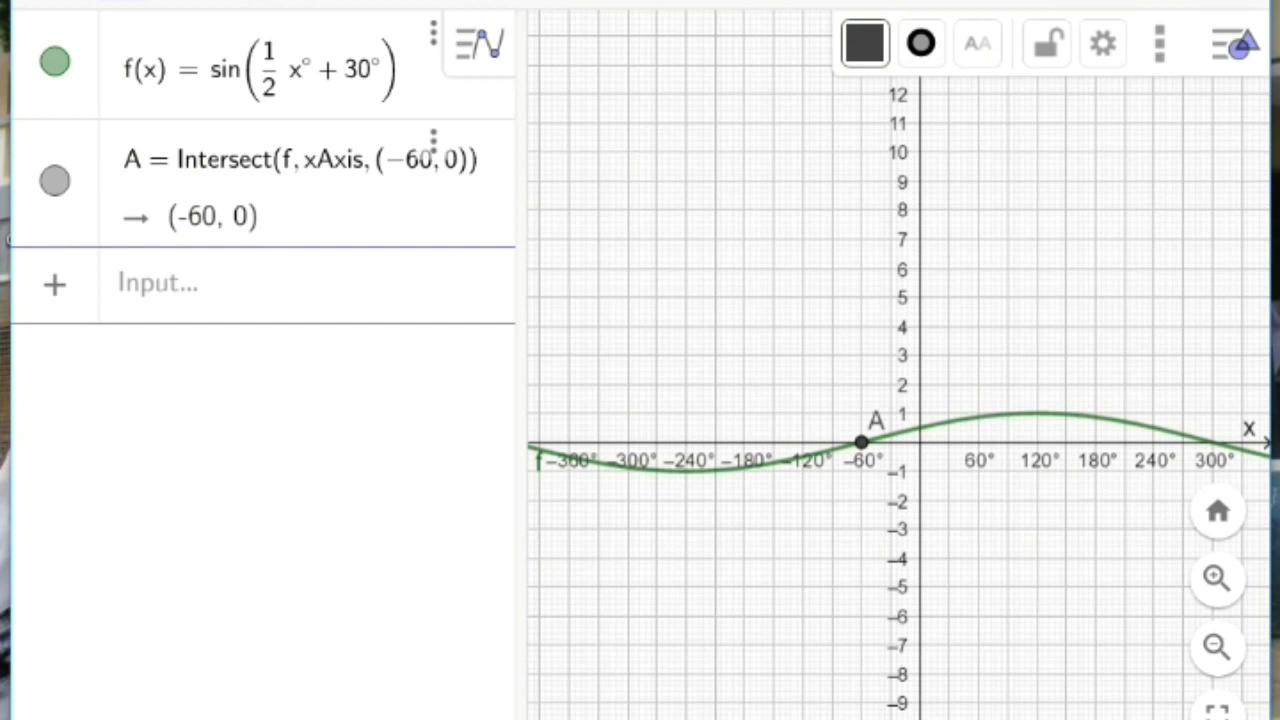
left_click(1212, 442)
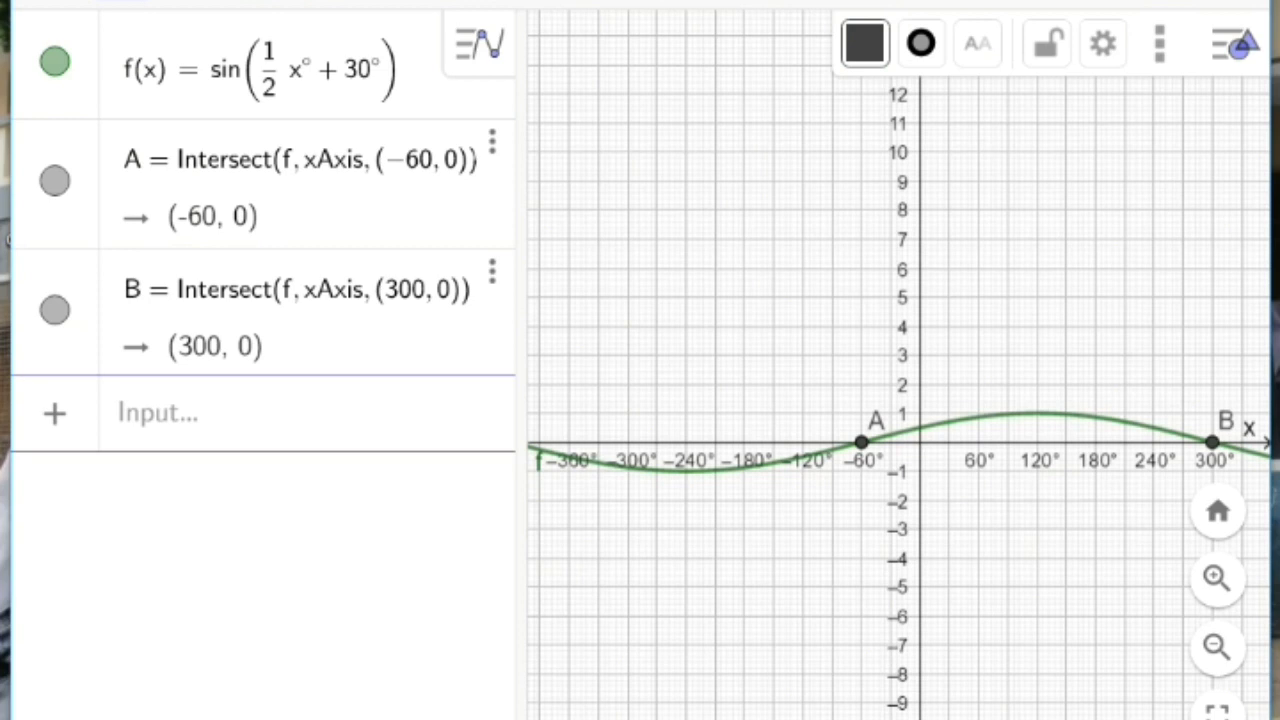
left_click(920, 428)
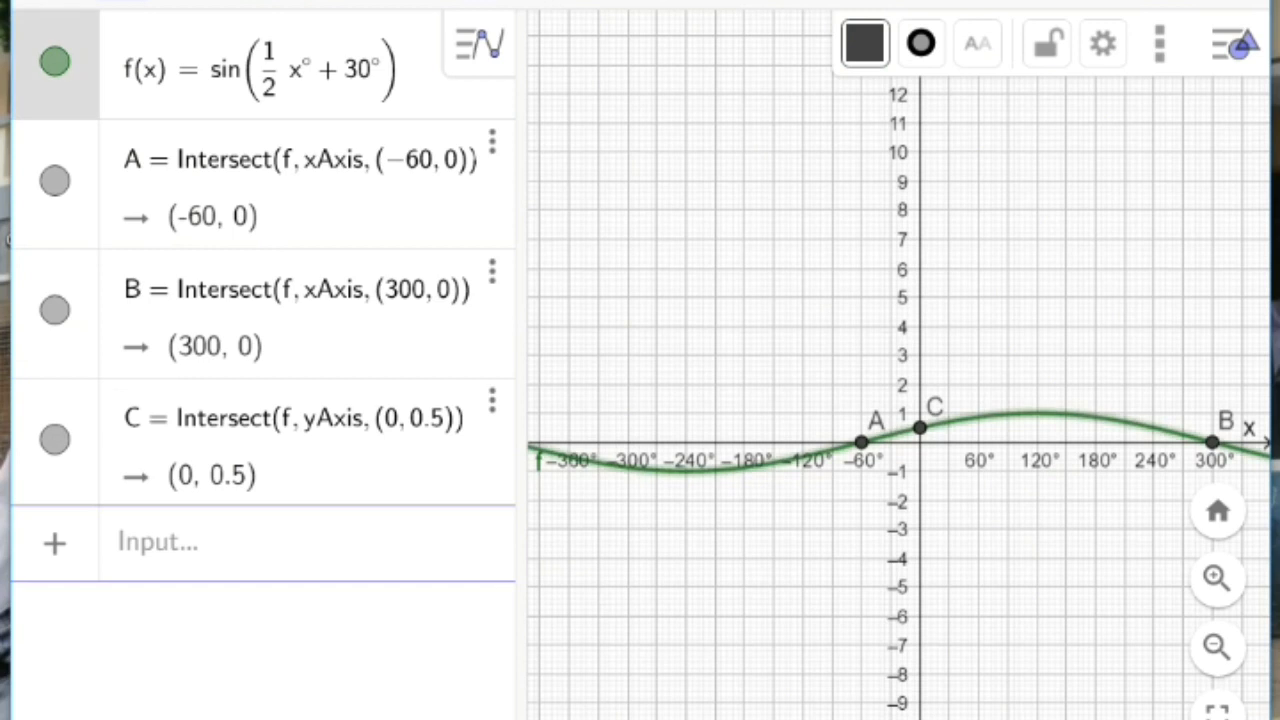
left_click(50, 3)
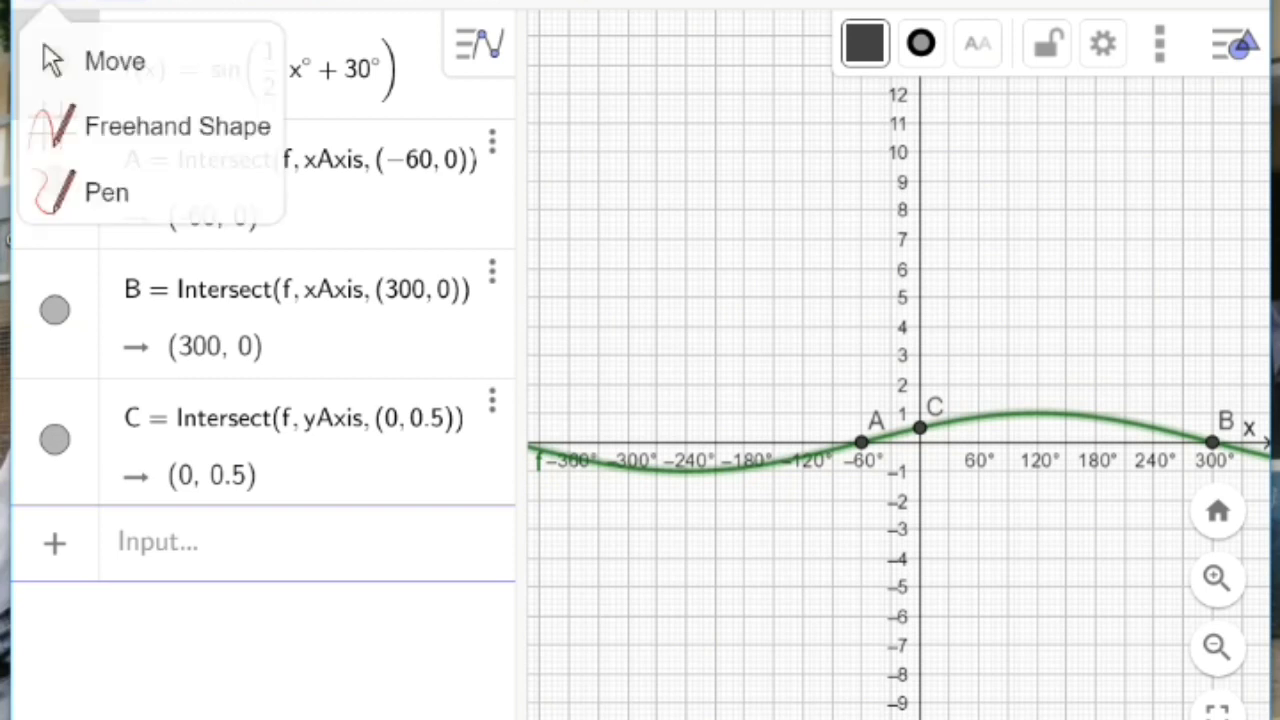
left_click(60, 60)
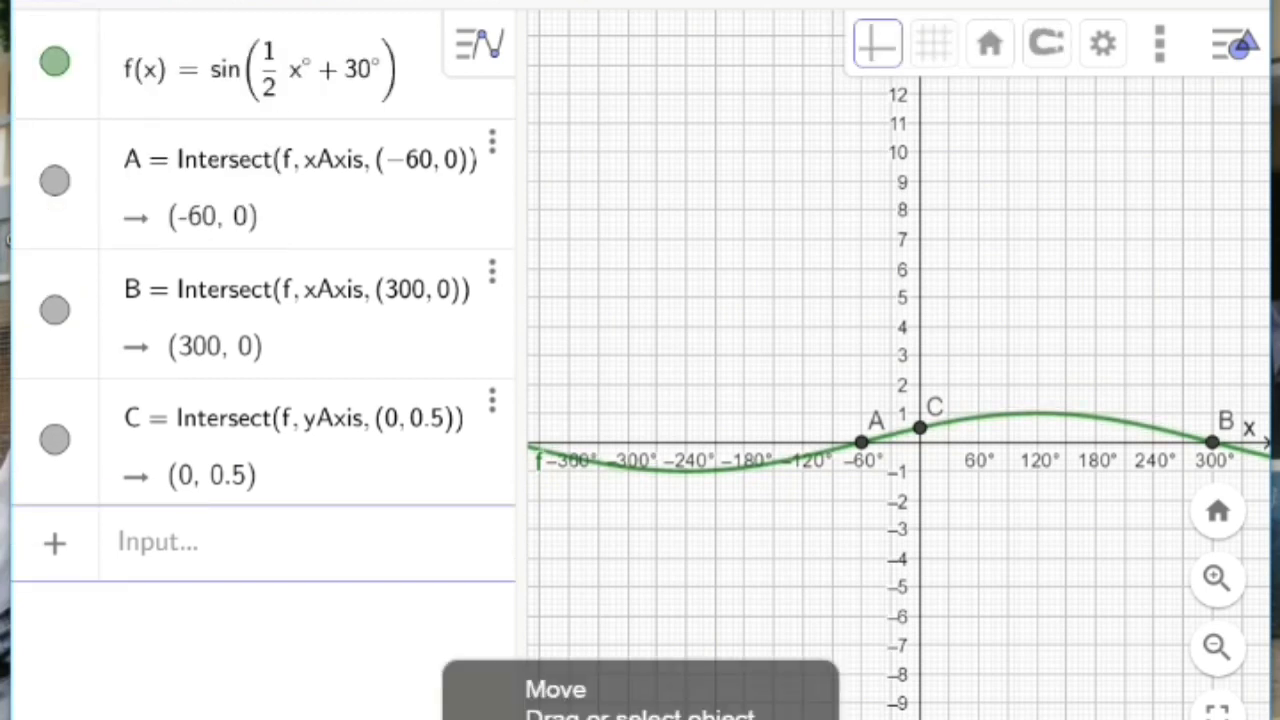
Step: Mark the curve's additional x-axis intersection at −420° using Intersect, with the graphics view zoomed out
left_click(755, 3)
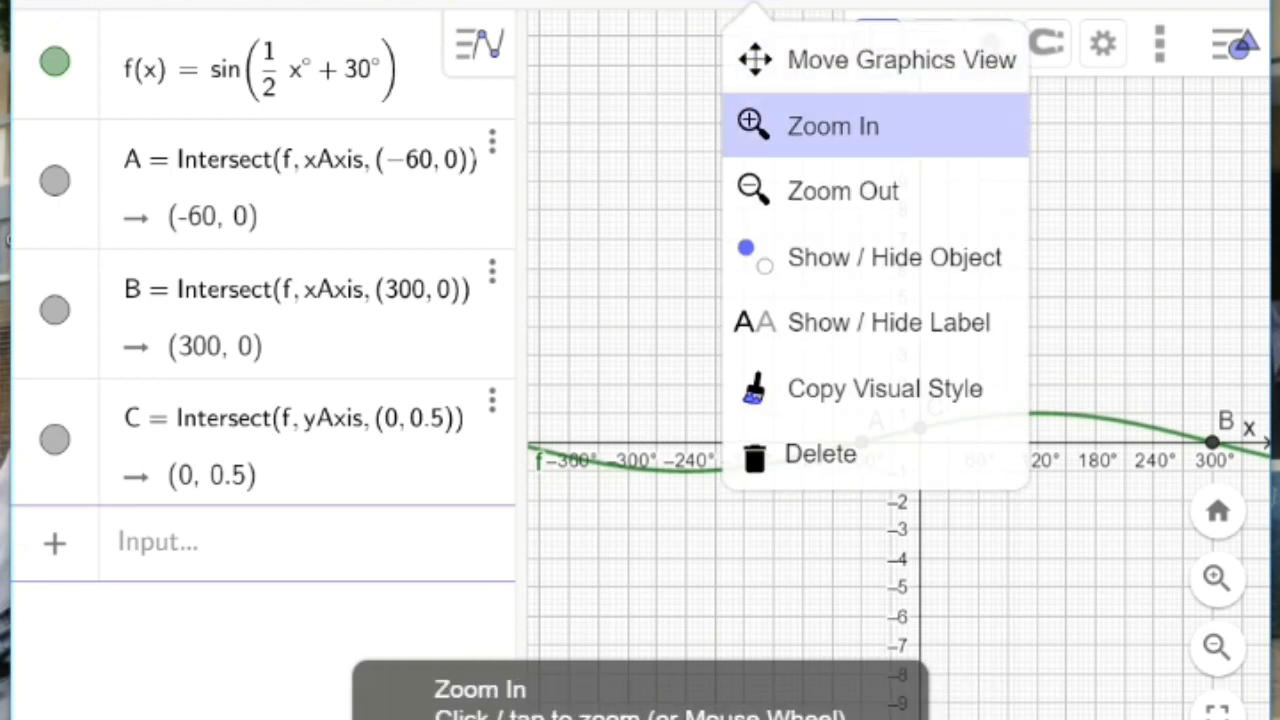
left_click(843, 191)
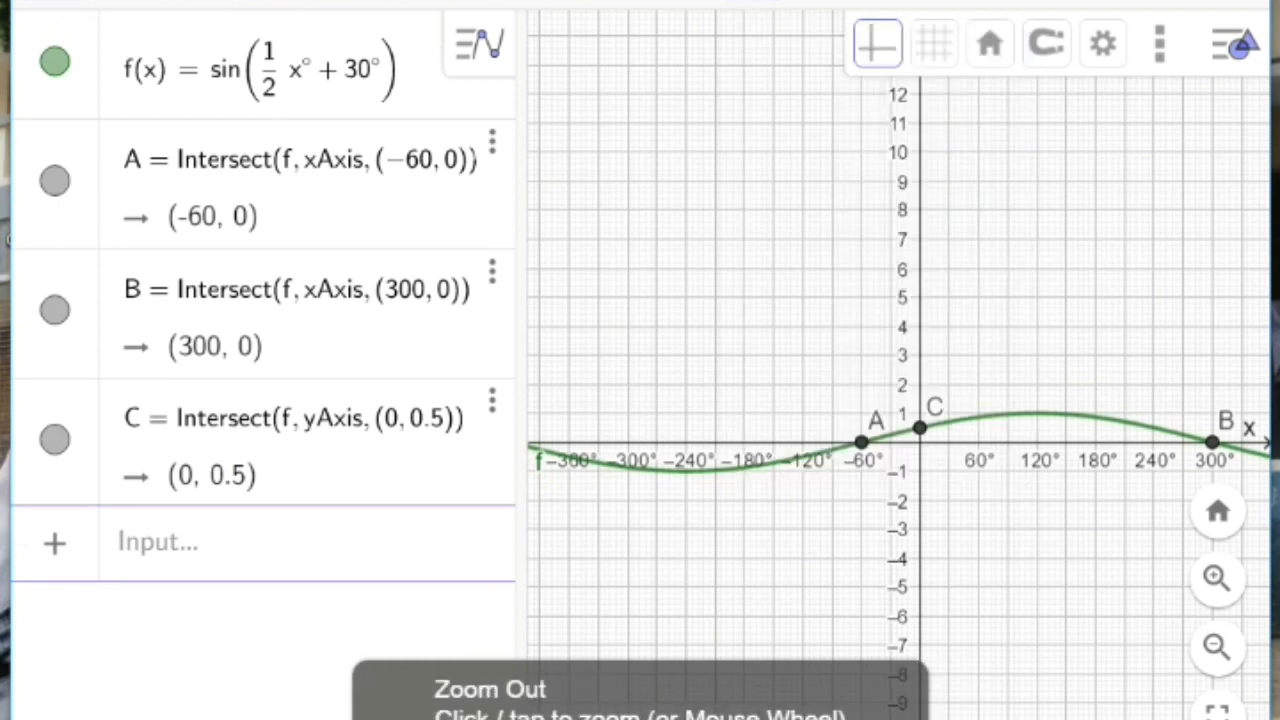
left_click(1046, 253)
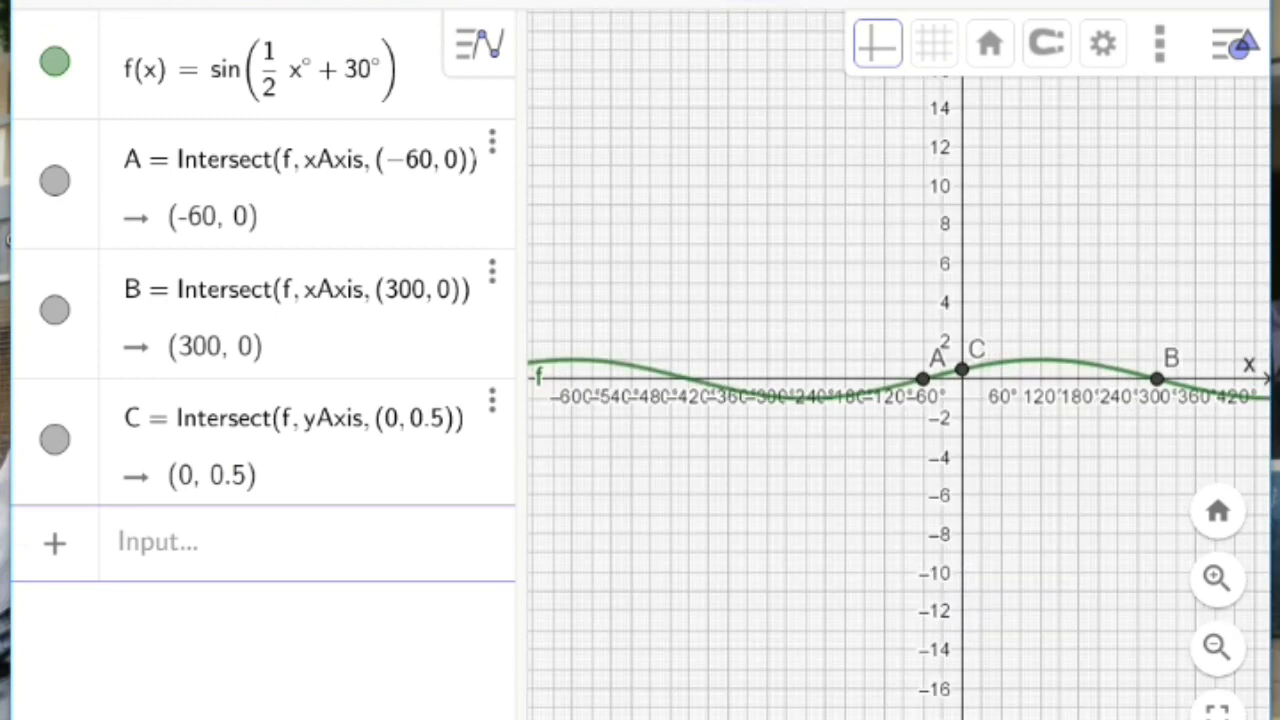
left_click(120, 2)
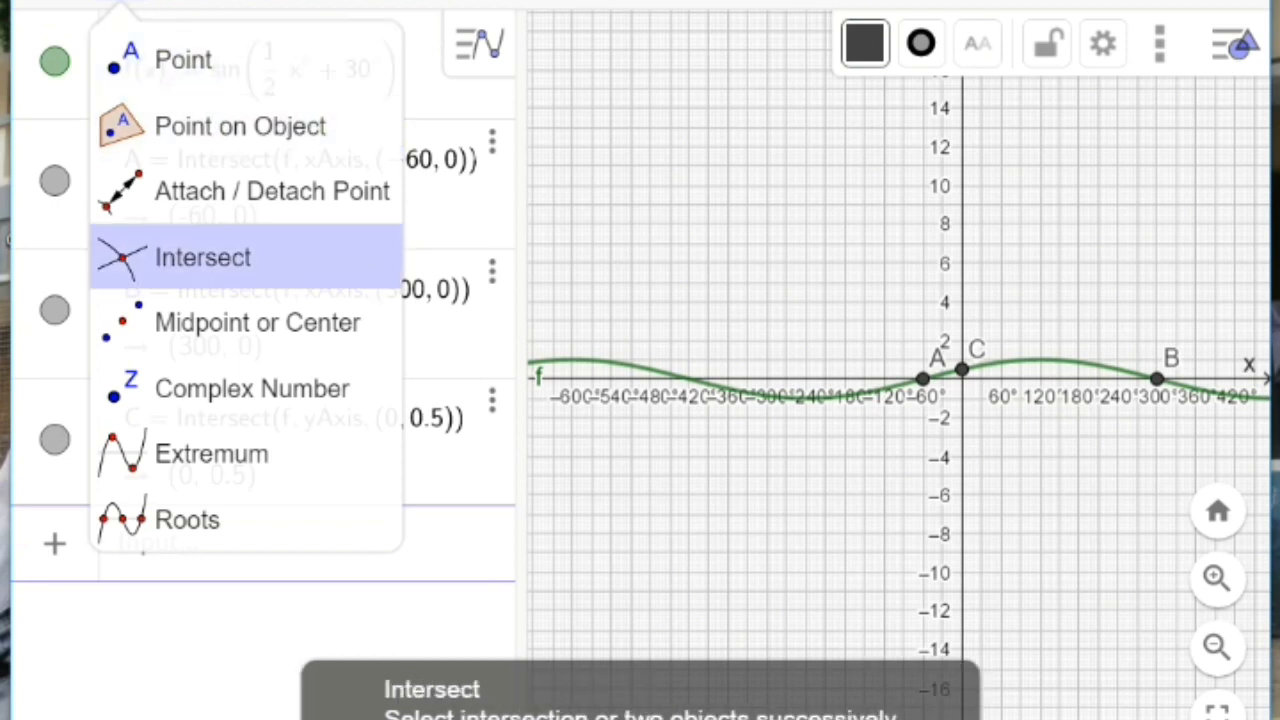
left_click(203, 257)
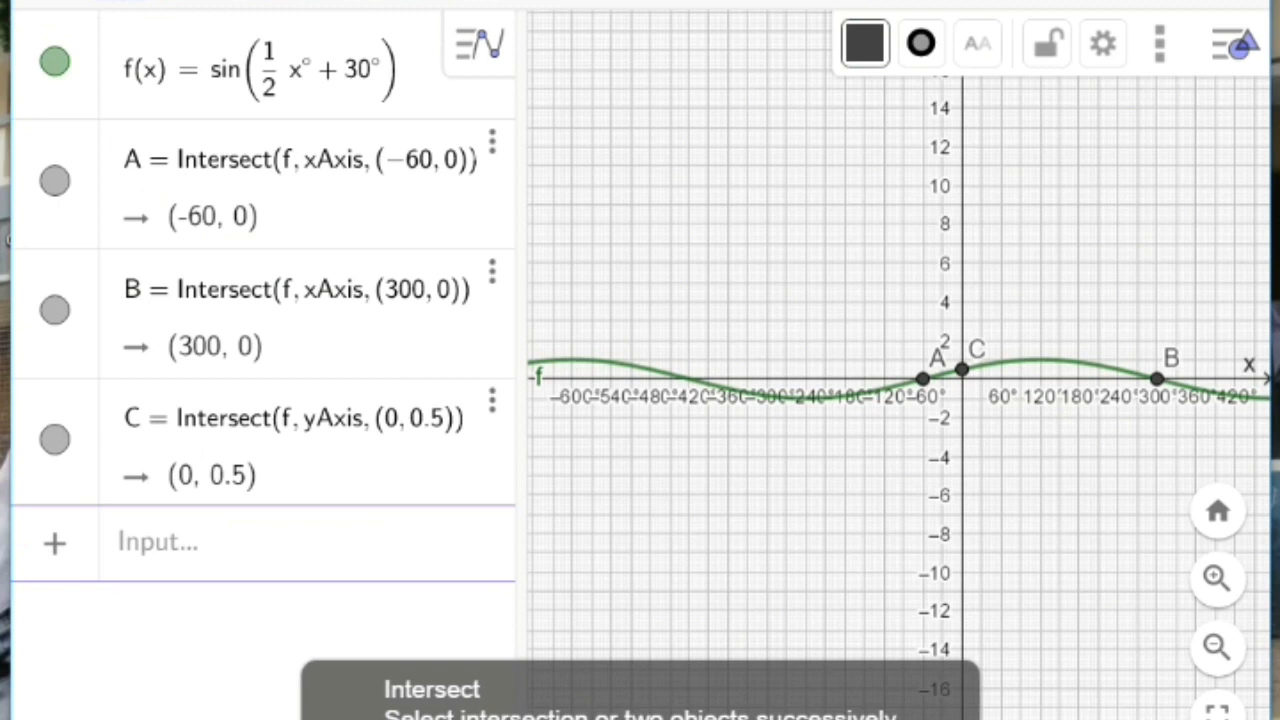
left_click(689, 379)
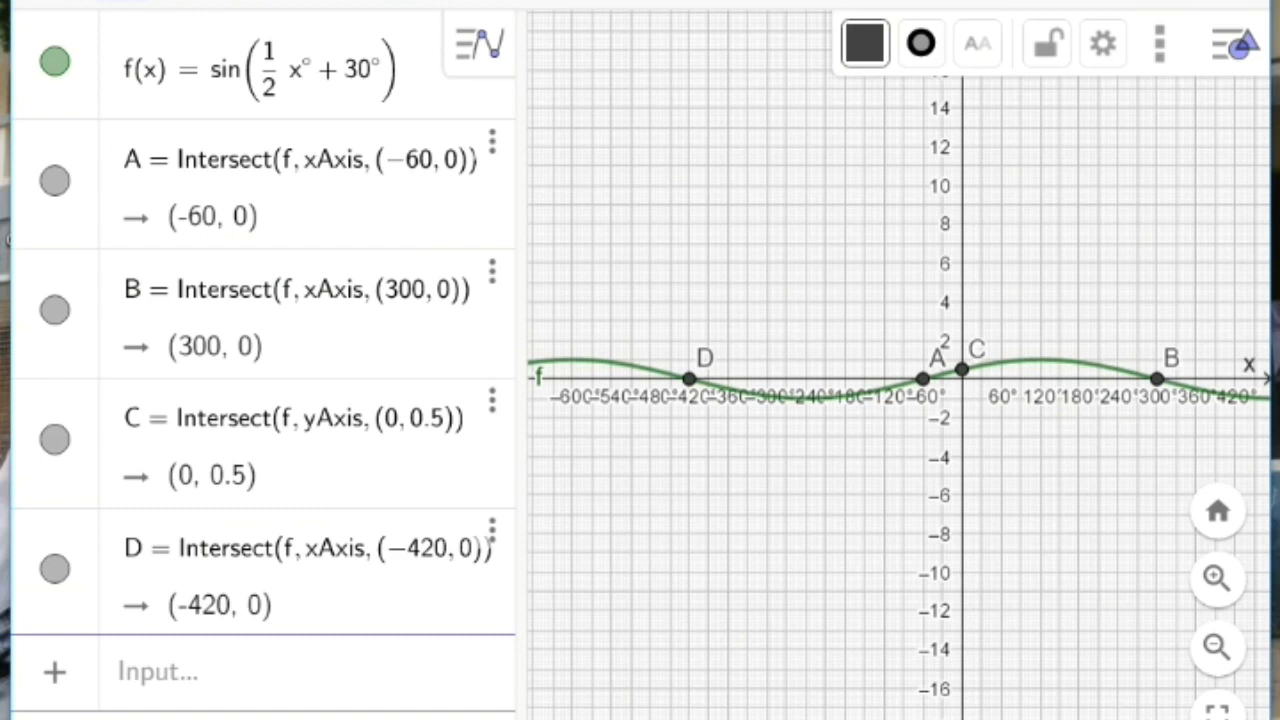
Step: Mark the maximum and minimum points of the sine curve using Extremum, and return to the Move tool
left_click(120, 2)
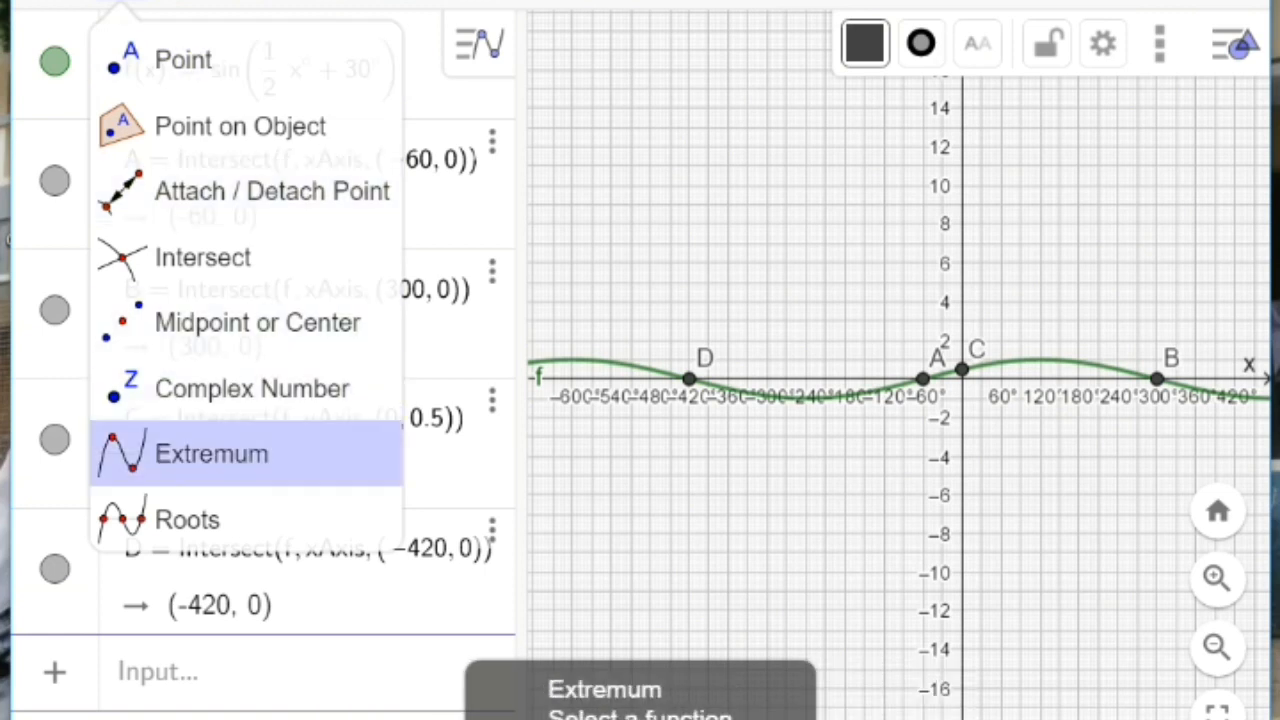
left_click(211, 453)
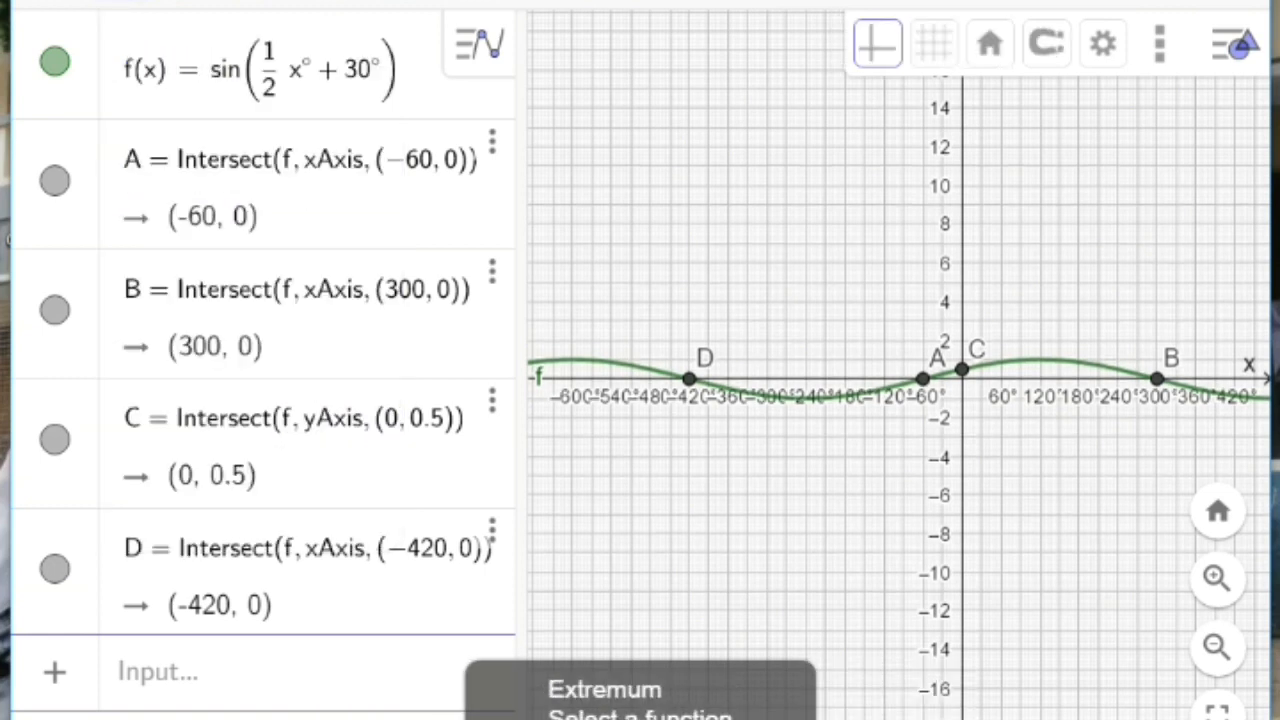
left_click(1040, 360)
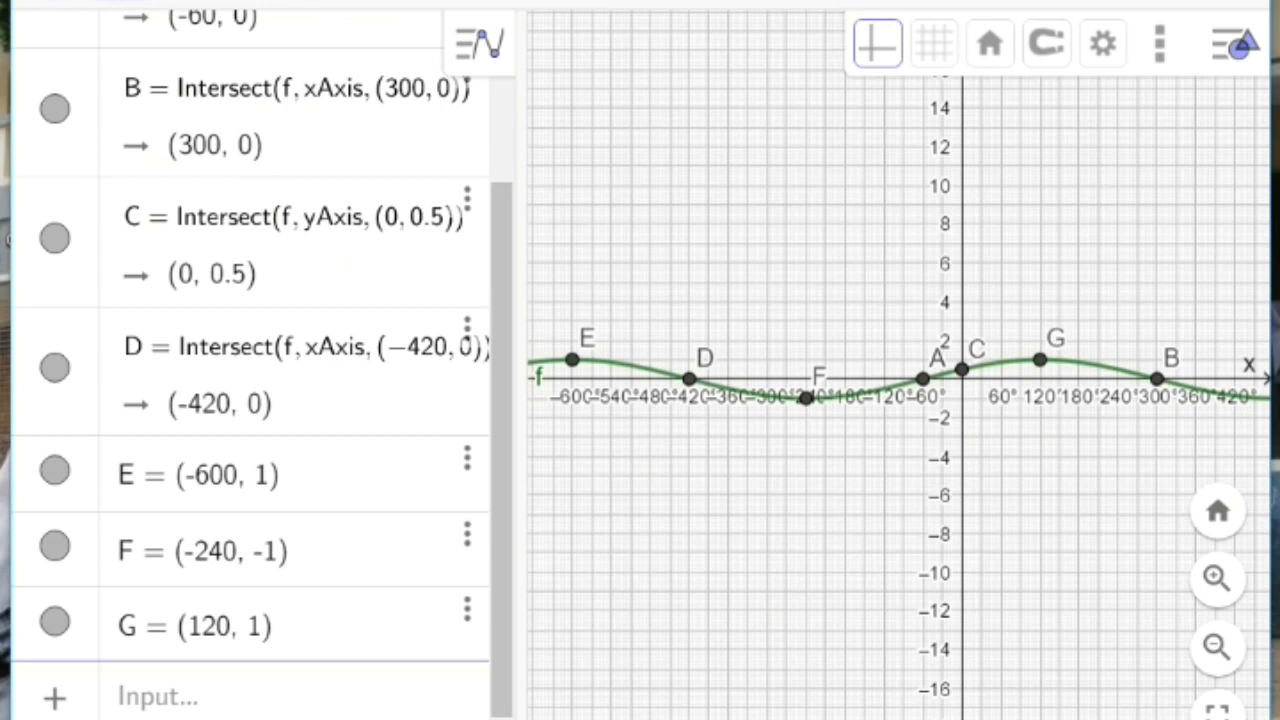
left_click(50, 3)
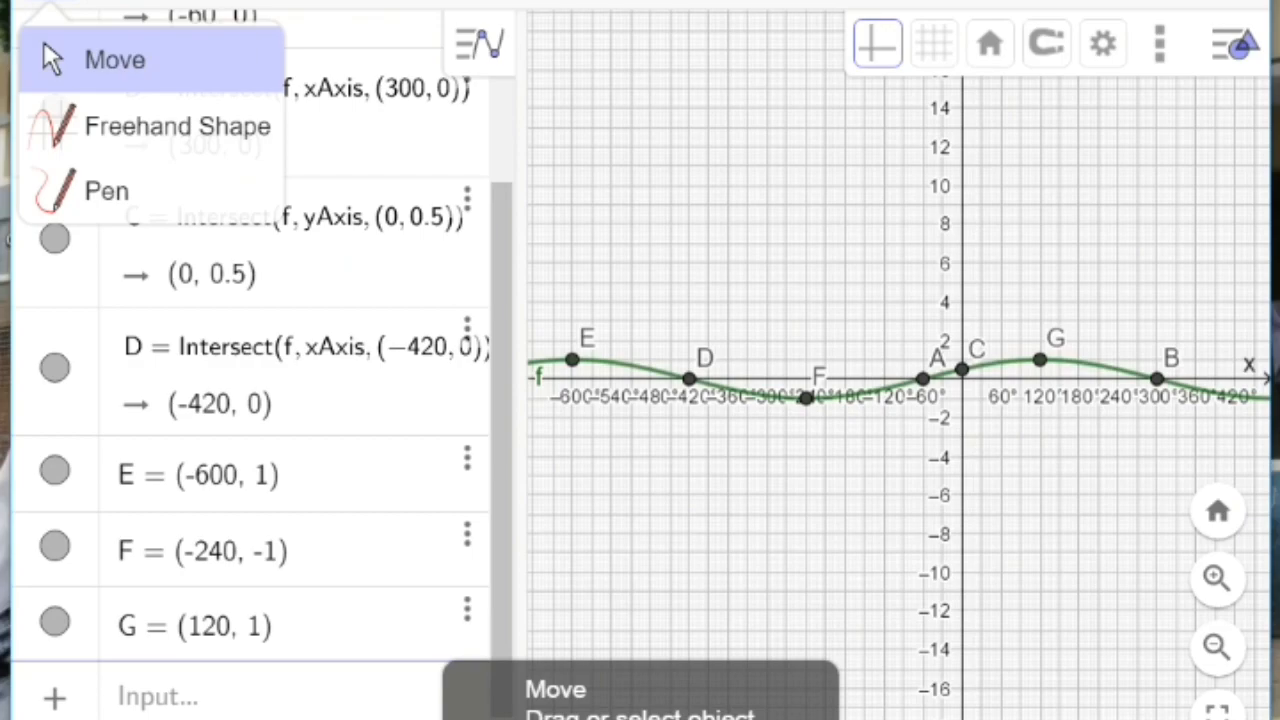